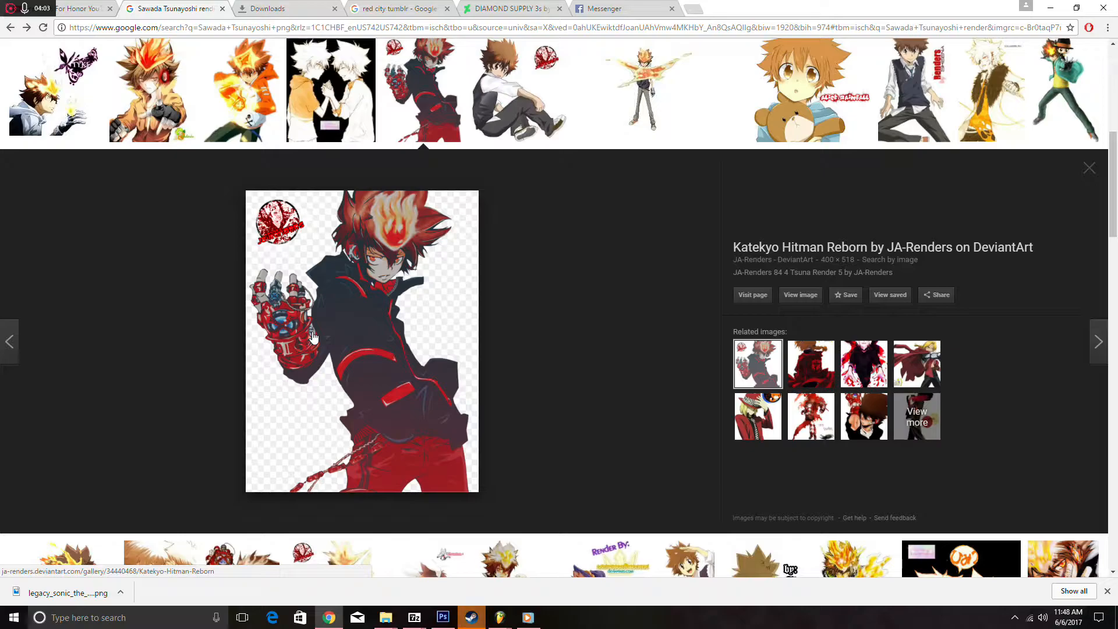
- Browse the Sawada Tsunayoshi render results and reopen the preview of the red-and-black Katekyo Hitman Reborn render by JA-Renders
scroll(313, 336, "down", 7)
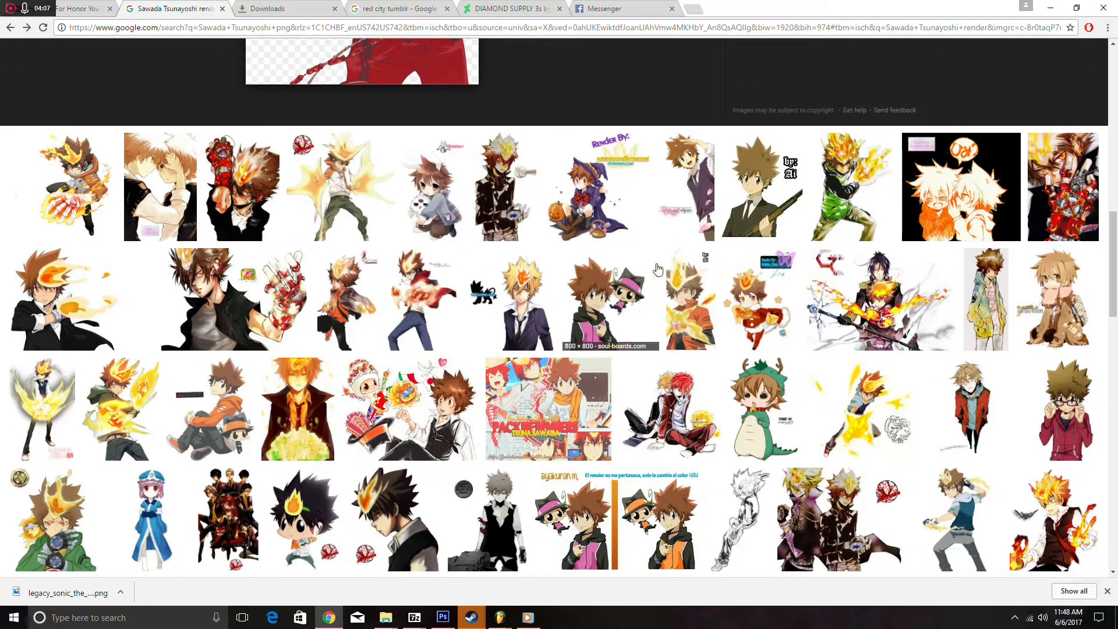
left_click(942, 175)
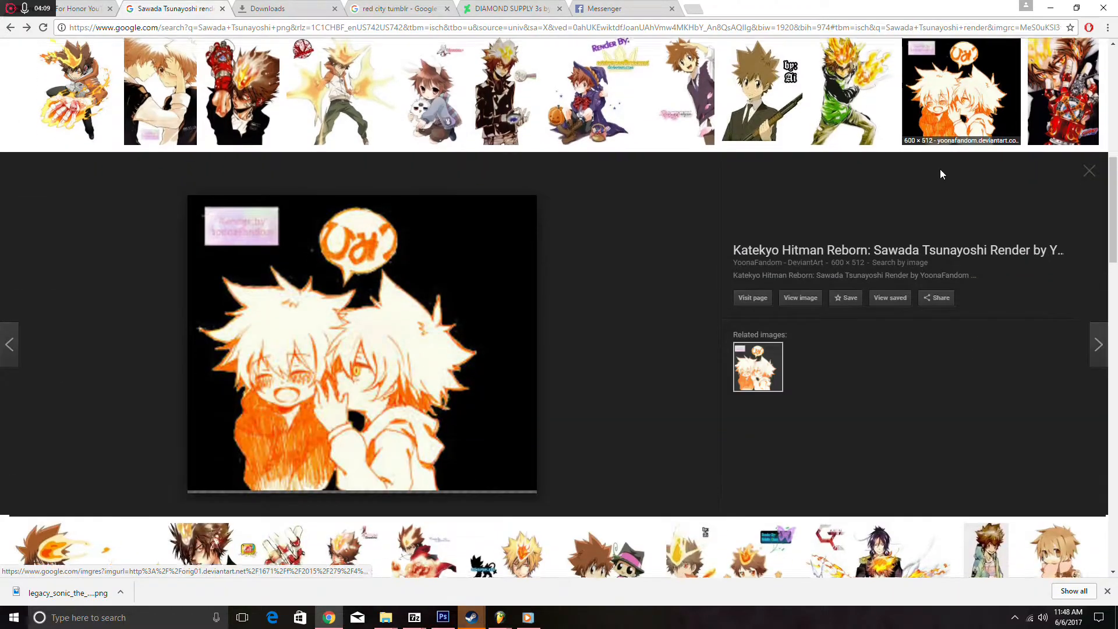
scroll(684, 411, "up", 10)
scroll(685, 418, "down", 5)
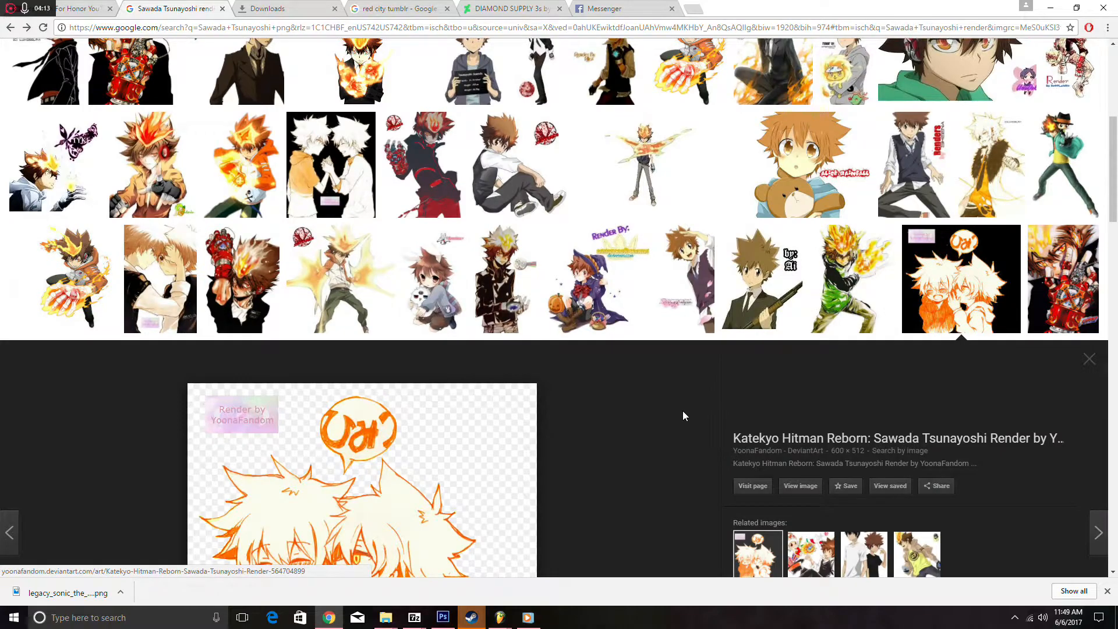
left_click(435, 185)
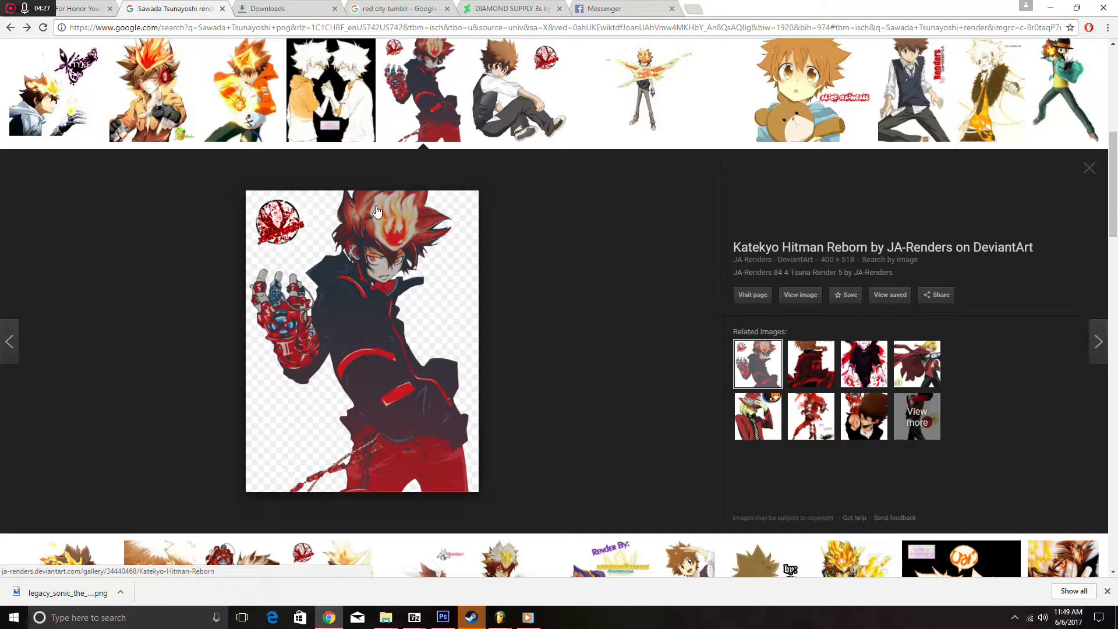
- Try to save the previewed render as a PNG image in the Hitman Reborn folder inside Pictures
right_click(384, 224)
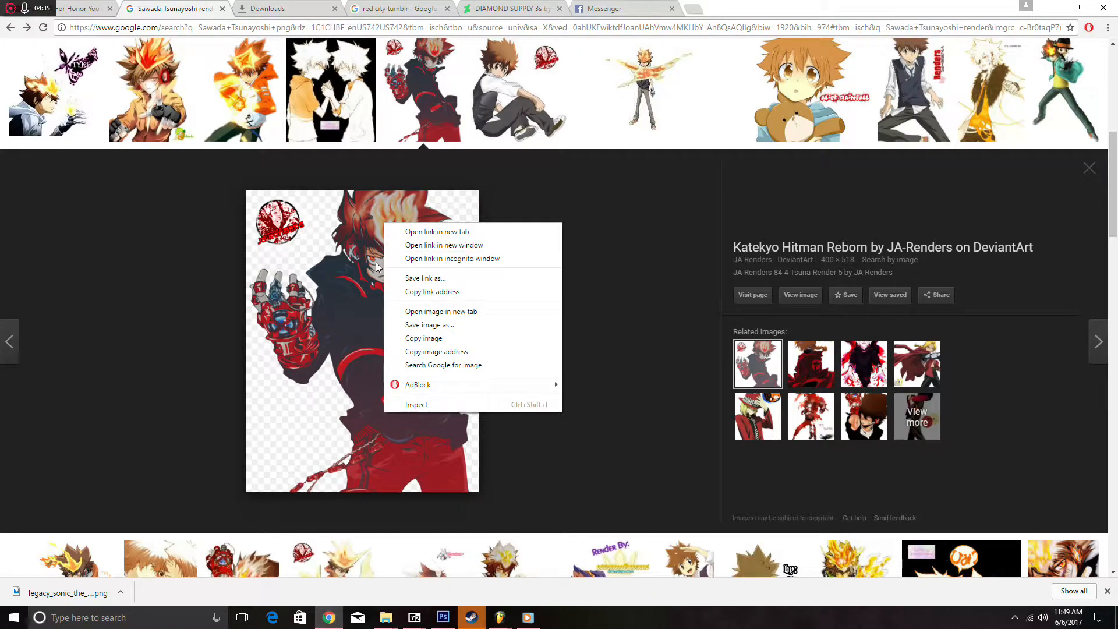
right_click(338, 261)
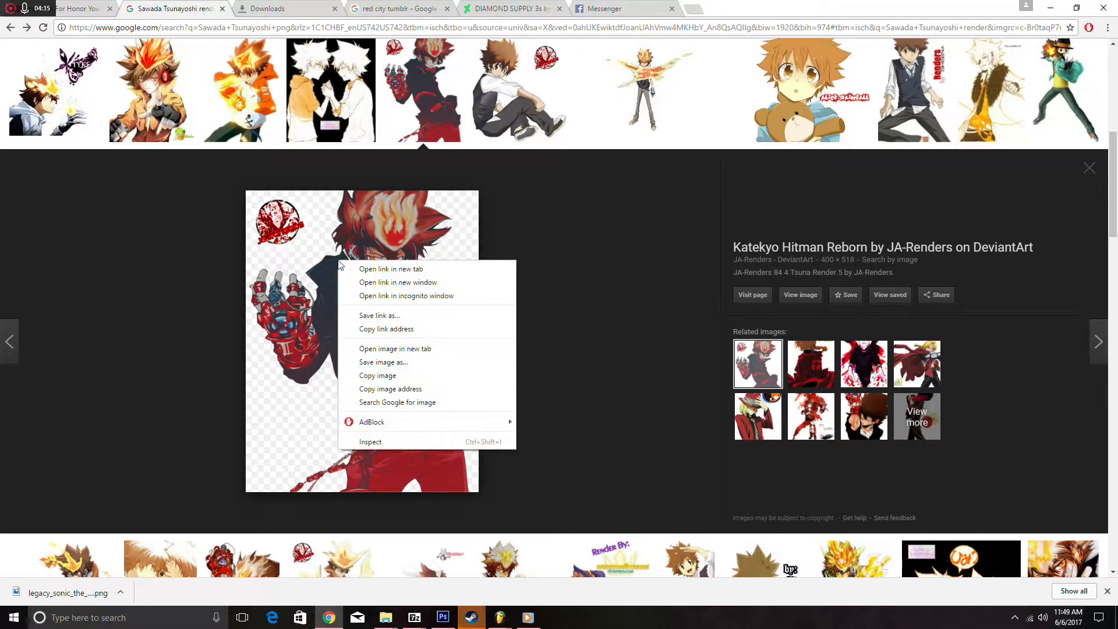
left_click(375, 362)
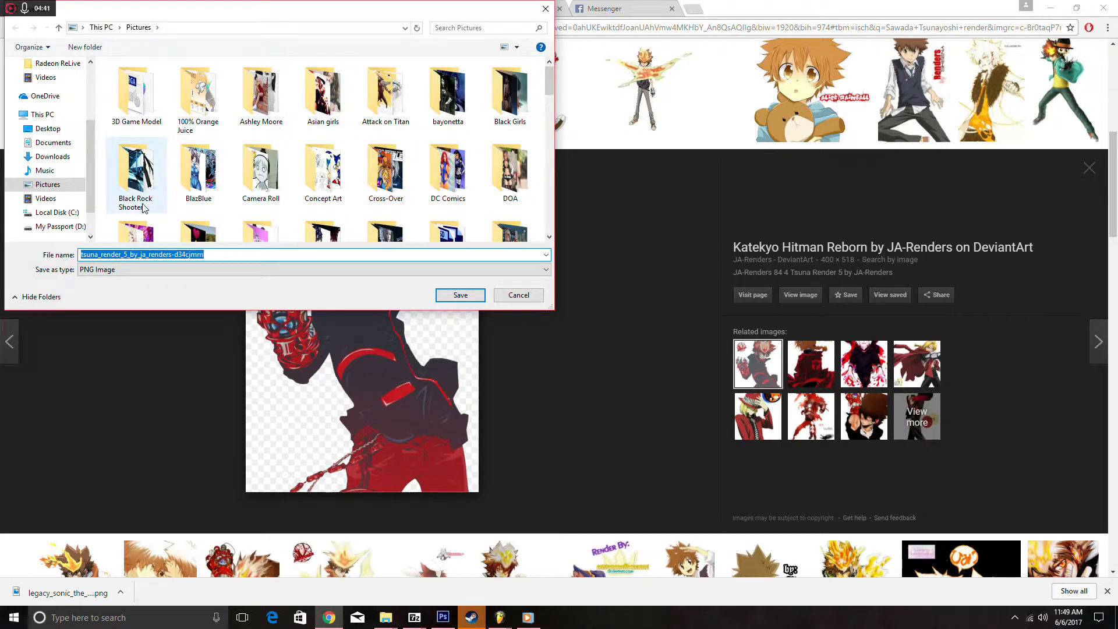
scroll(402, 205, "down", 3)
scroll(396, 201, "up", 1)
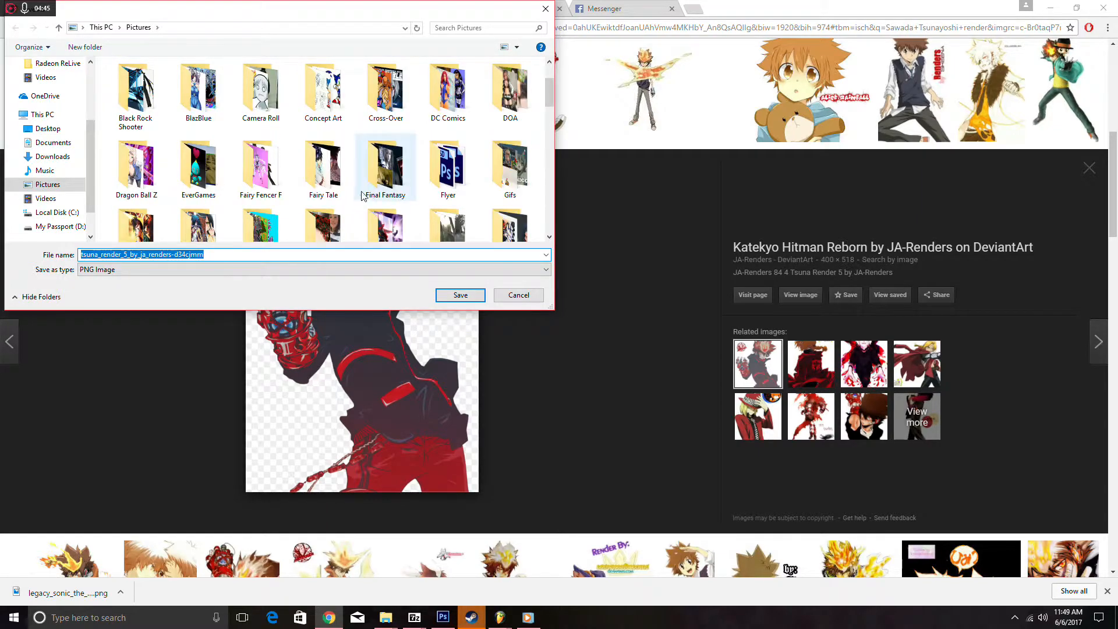
scroll(361, 198, "down", 1)
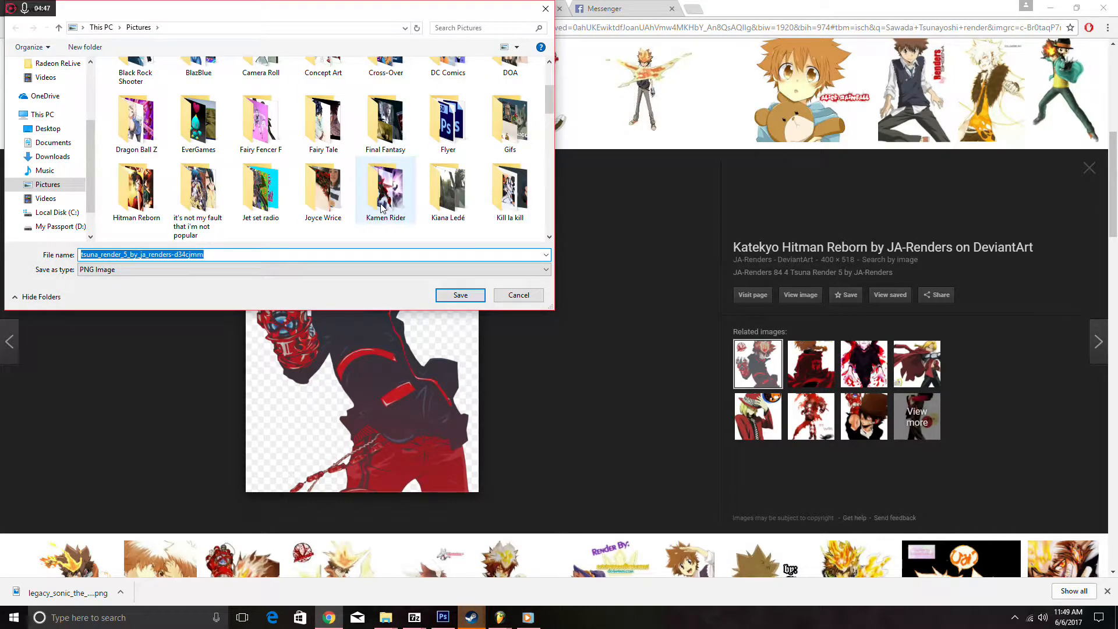
left_click(120, 184)
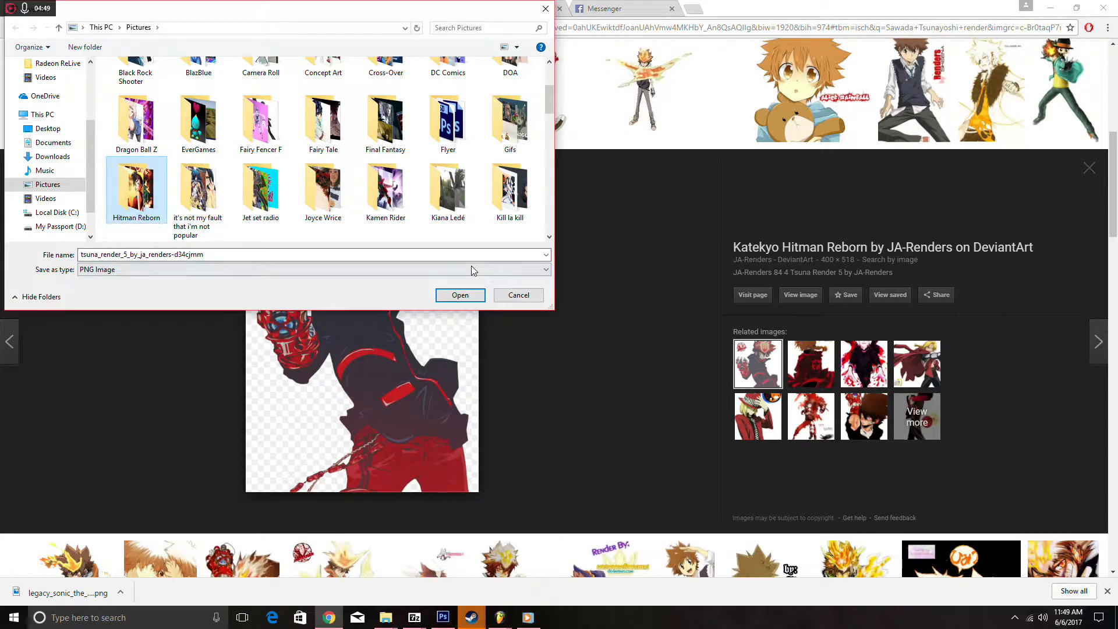
double_click(120, 183)
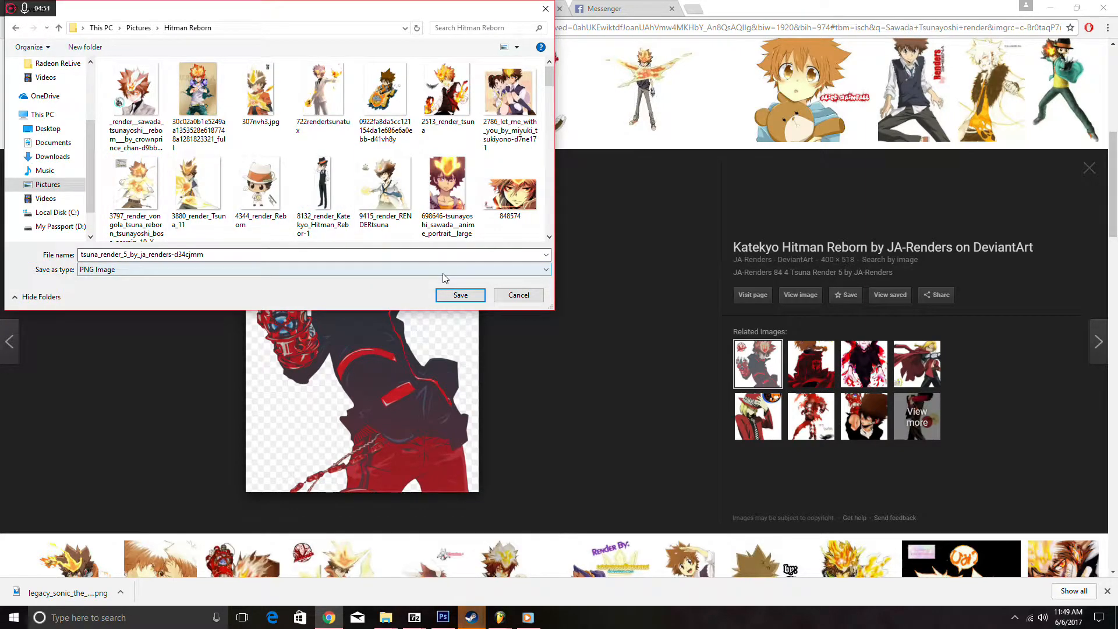
left_click(457, 293)
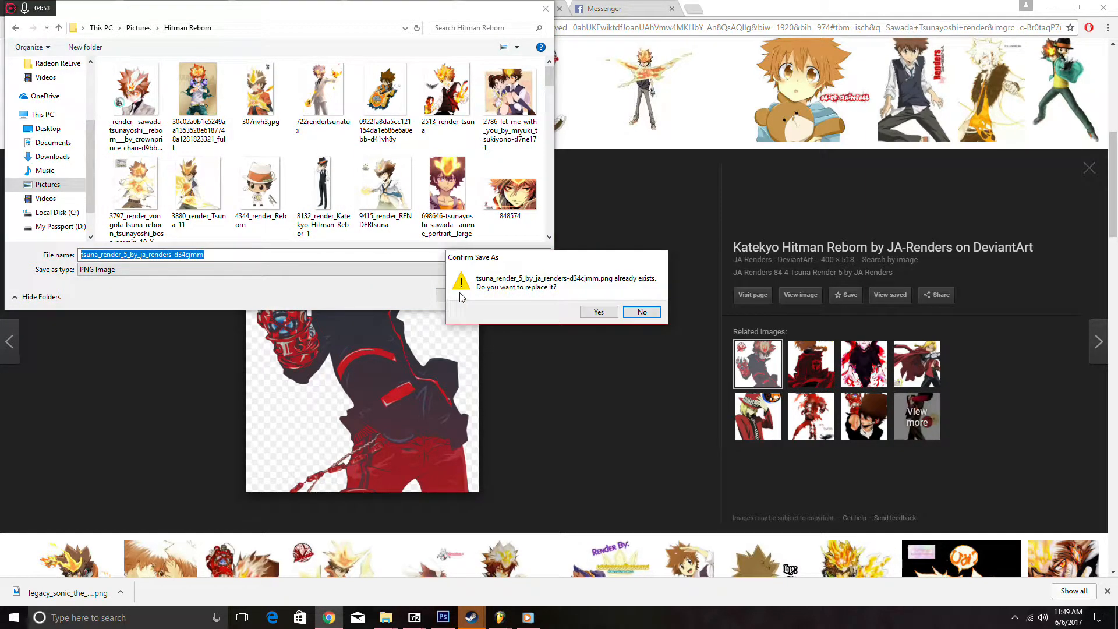
left_click(641, 312)
left_click(524, 296)
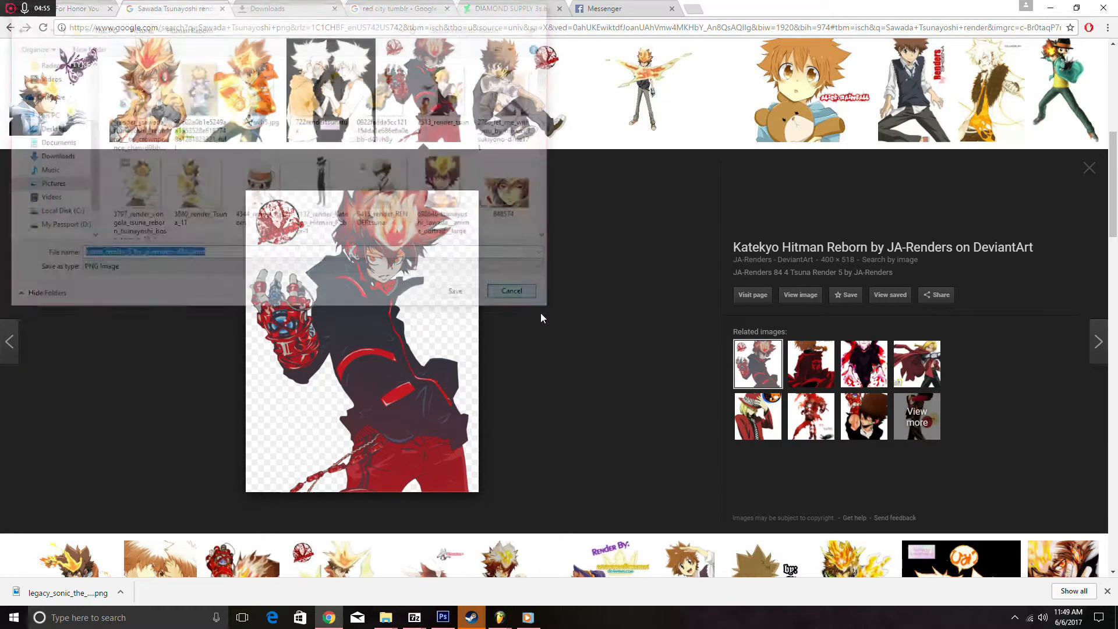
- Switch to the Pictures window in File Explorer and open the Hitman Reborn folder
mouse_move(388, 626)
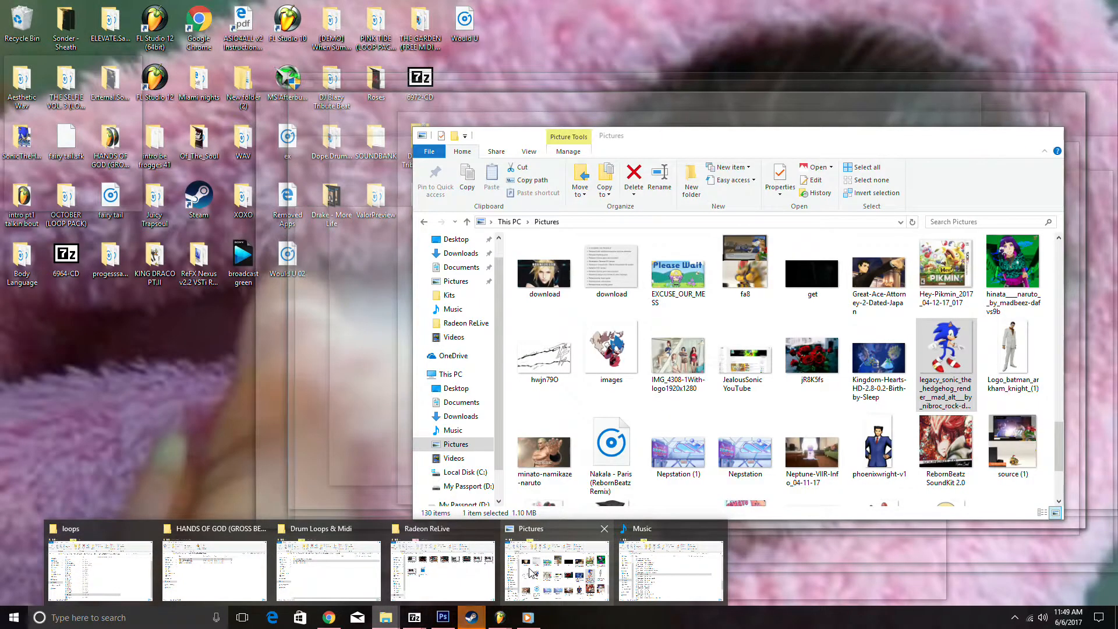
left_click(531, 572)
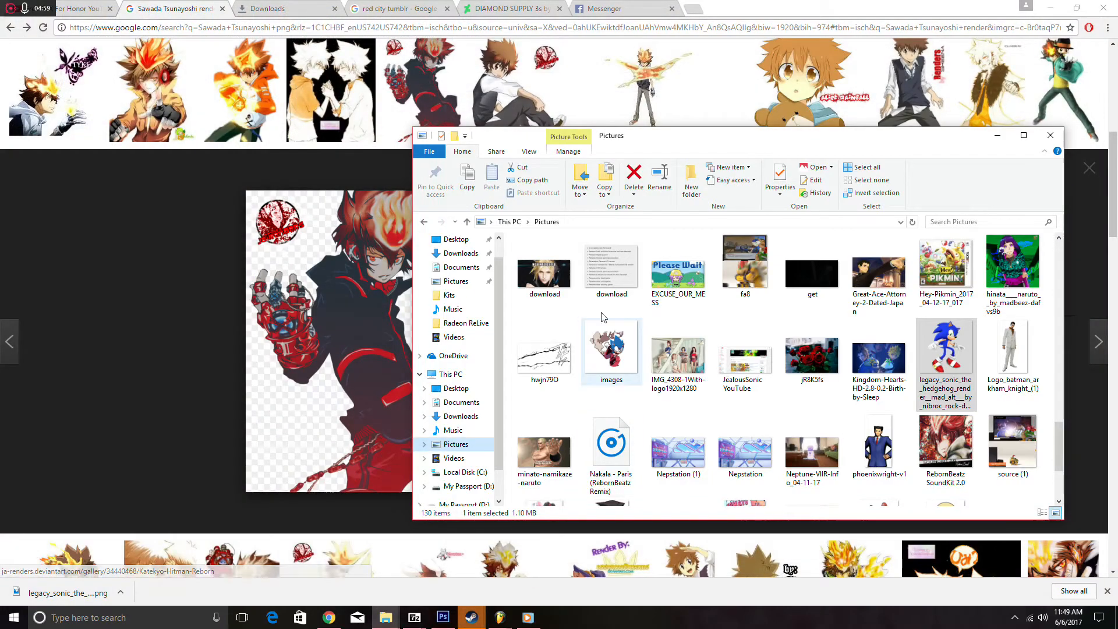
scroll(649, 289, "up", 5)
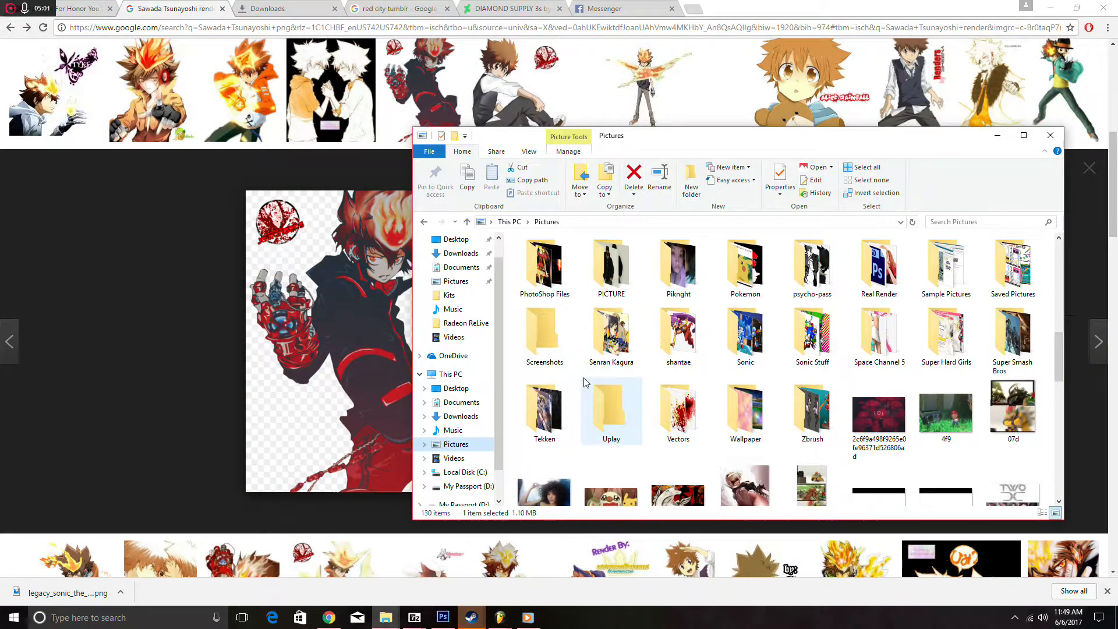
scroll(585, 382, "up", 3)
scroll(585, 381, "up", 3)
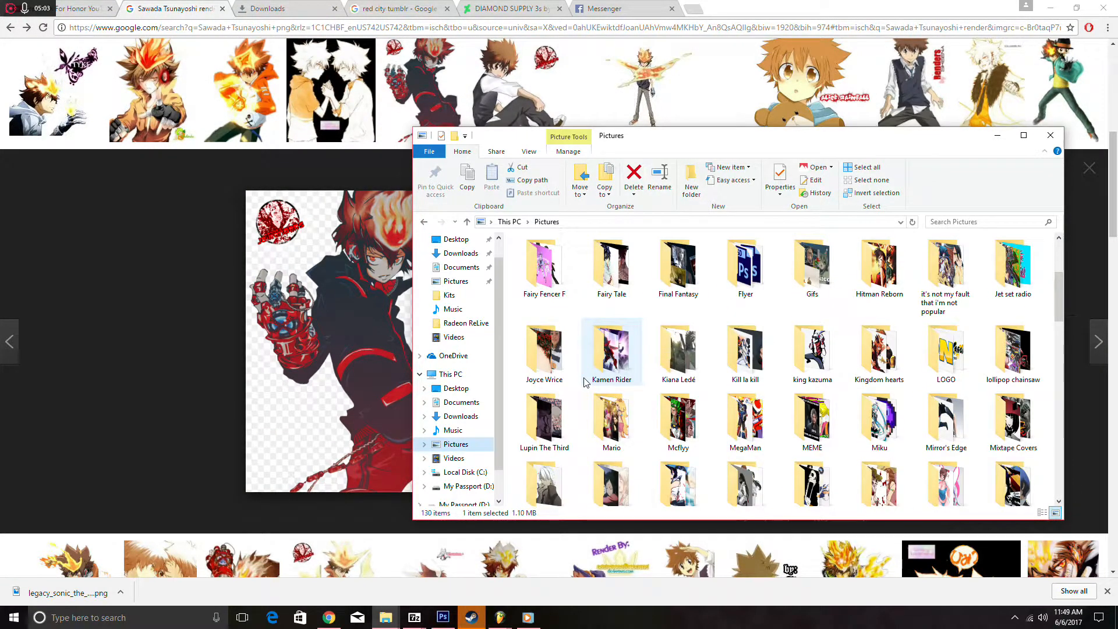
scroll(903, 378, "up", 3)
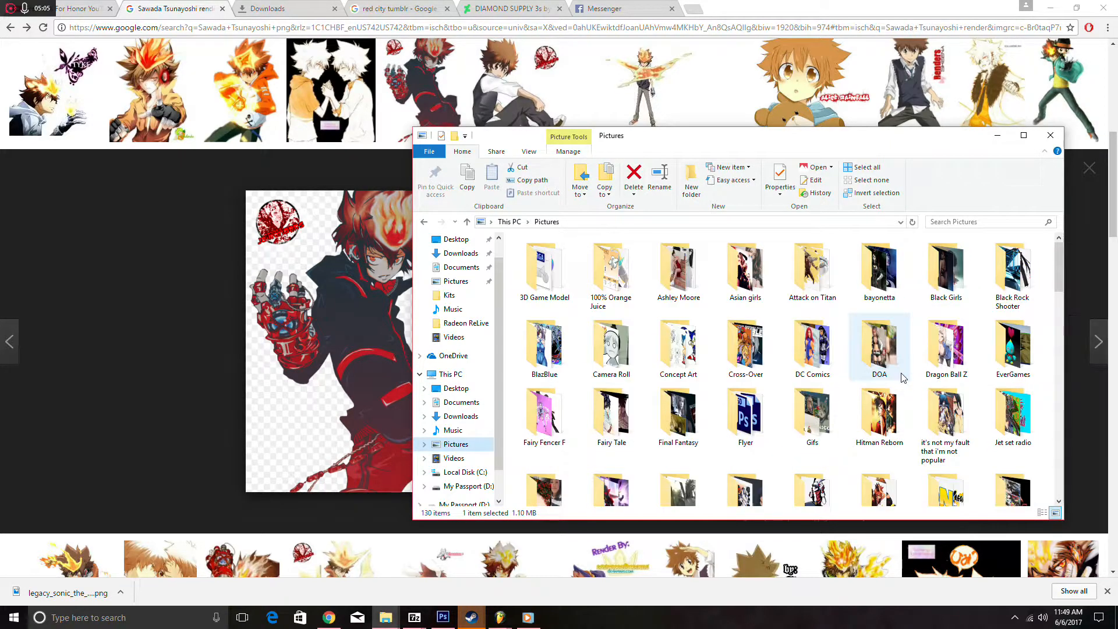
double_click(879, 416)
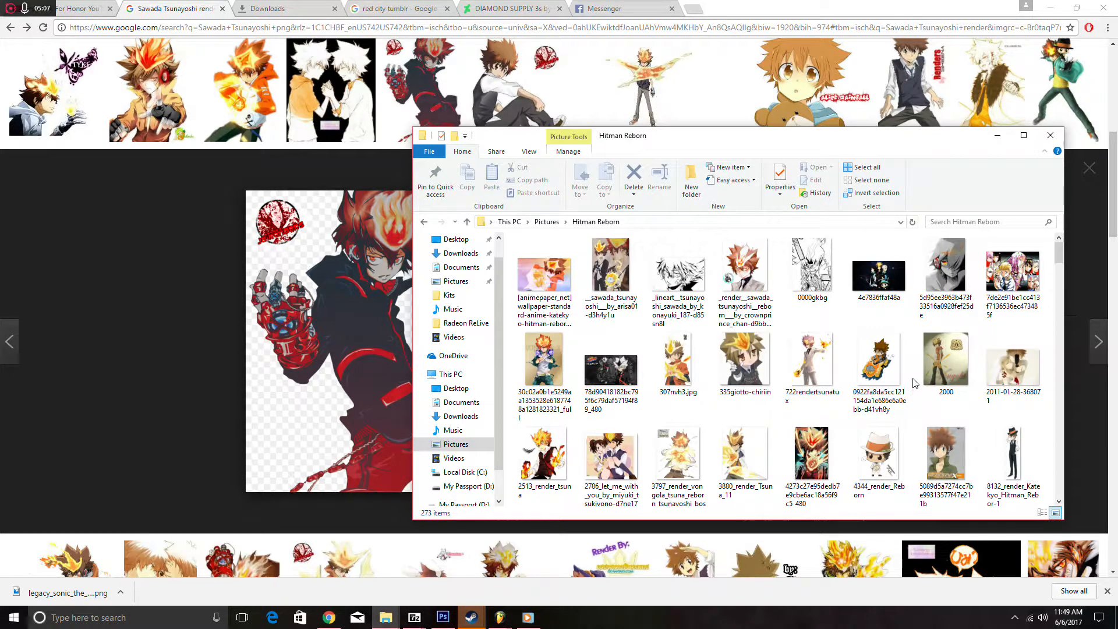
- Find tsuna_render_5_by_ja_renders-d34cjmm in the folder and bring it into the FOR HONOR YOUTUBE BANNER TEMPLATE document in Photoshop
scroll(916, 372, "down", 10)
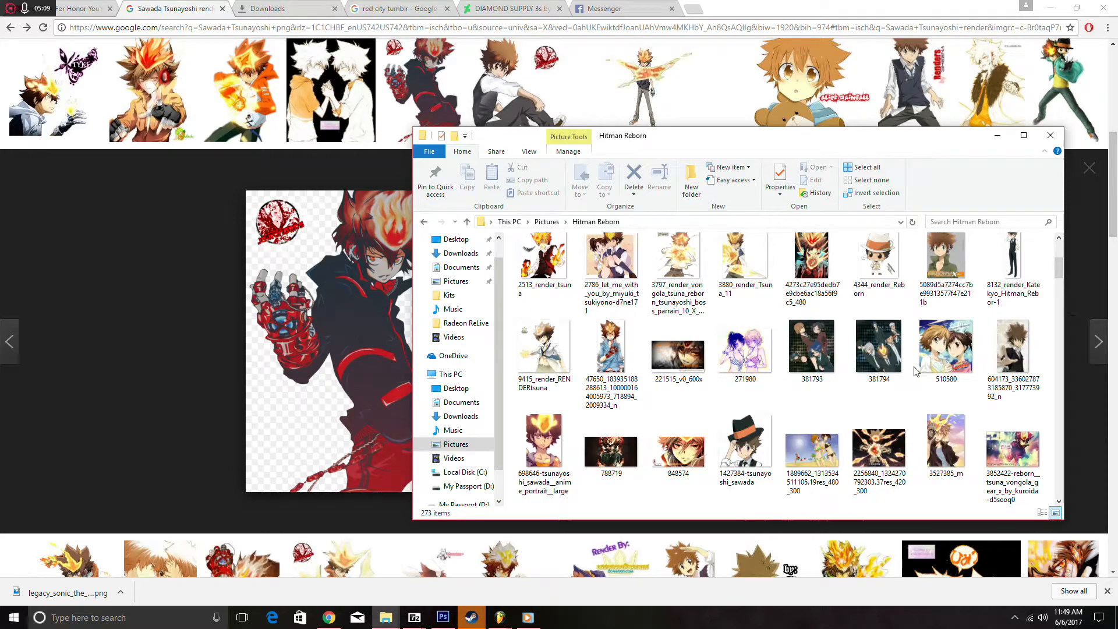
scroll(916, 372, "down", 10)
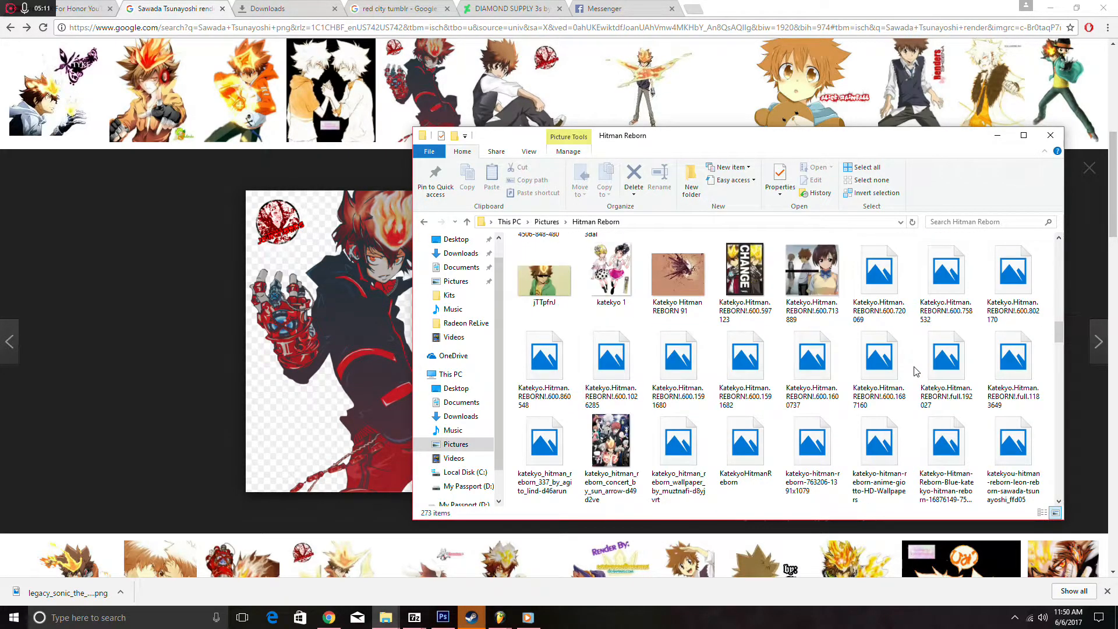
scroll(916, 372, "down", 10)
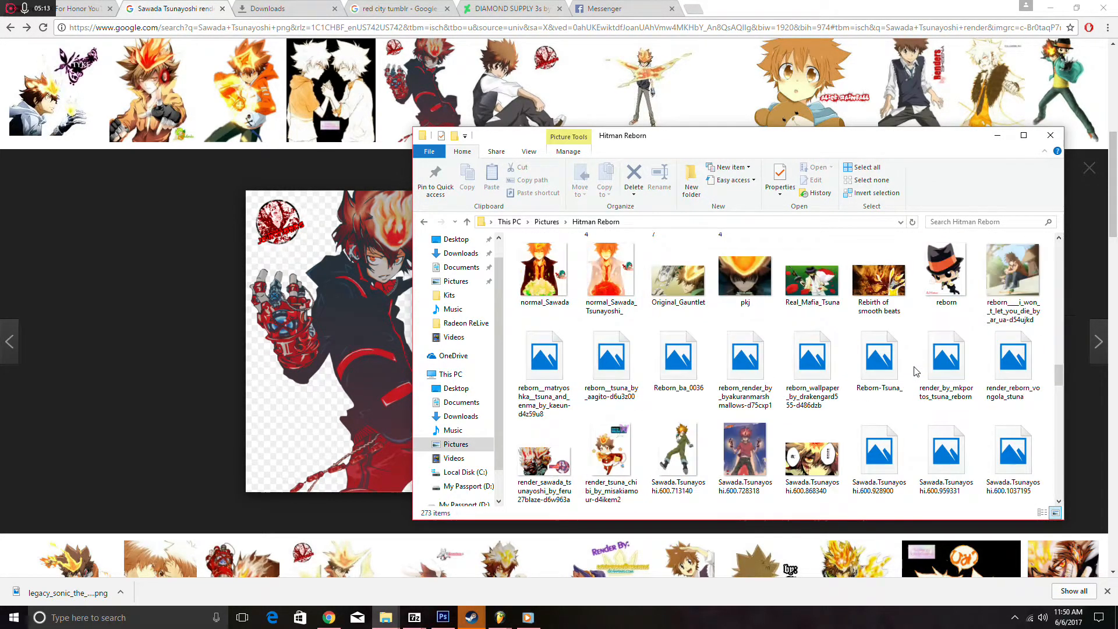
scroll(916, 372, "down", 5)
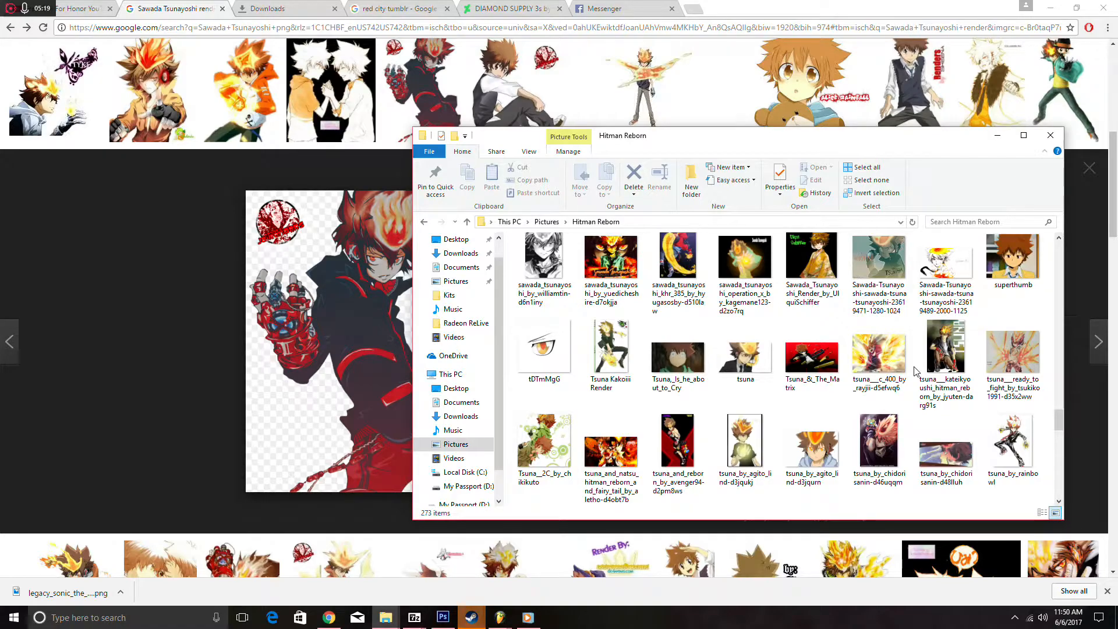
scroll(916, 371, "down", 5)
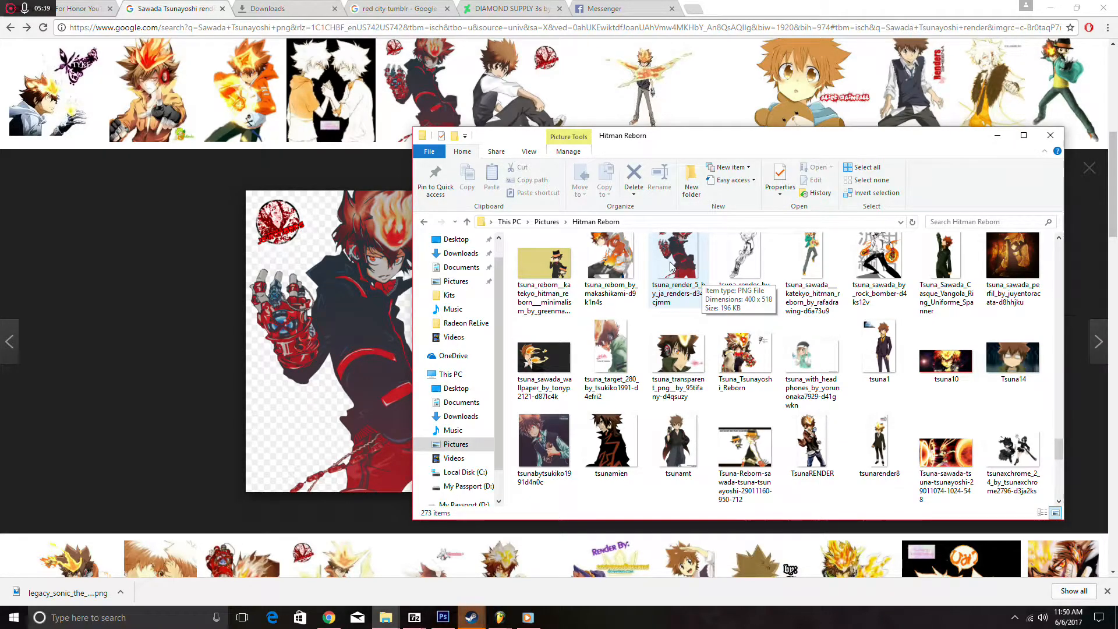
left_click(1051, 8)
left_click_drag(685, 268, 323, 319)
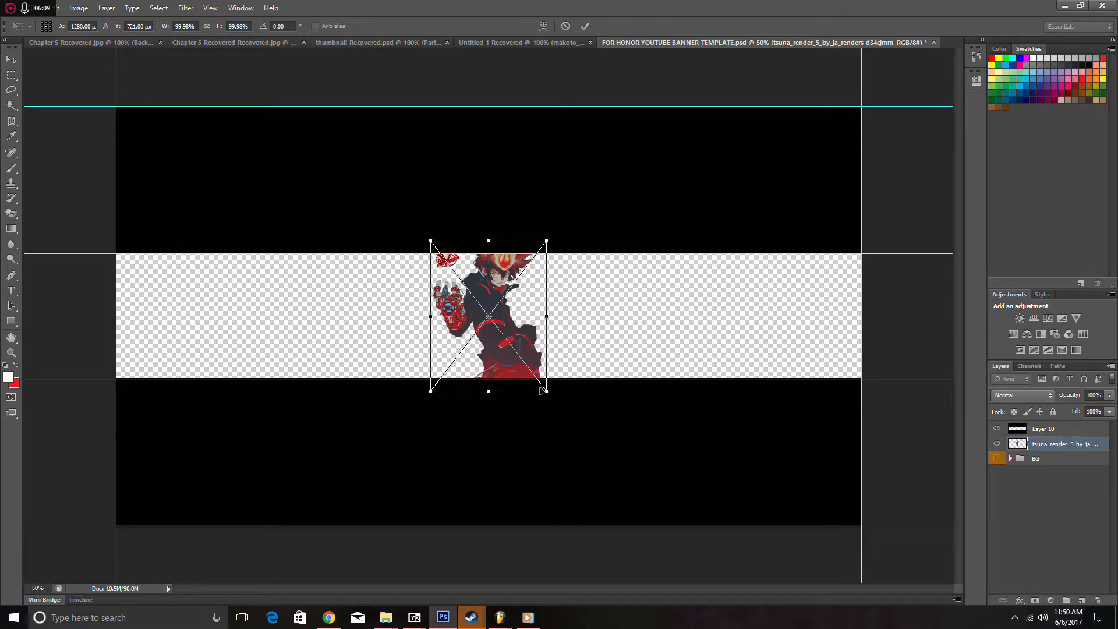
- Scale the render to about 121% width and 150% height, position it at about X 1250 px, Y 824.5 px, and place it
left_click_drag(541, 389, 594, 506)
left_click_drag(532, 335, 481, 312)
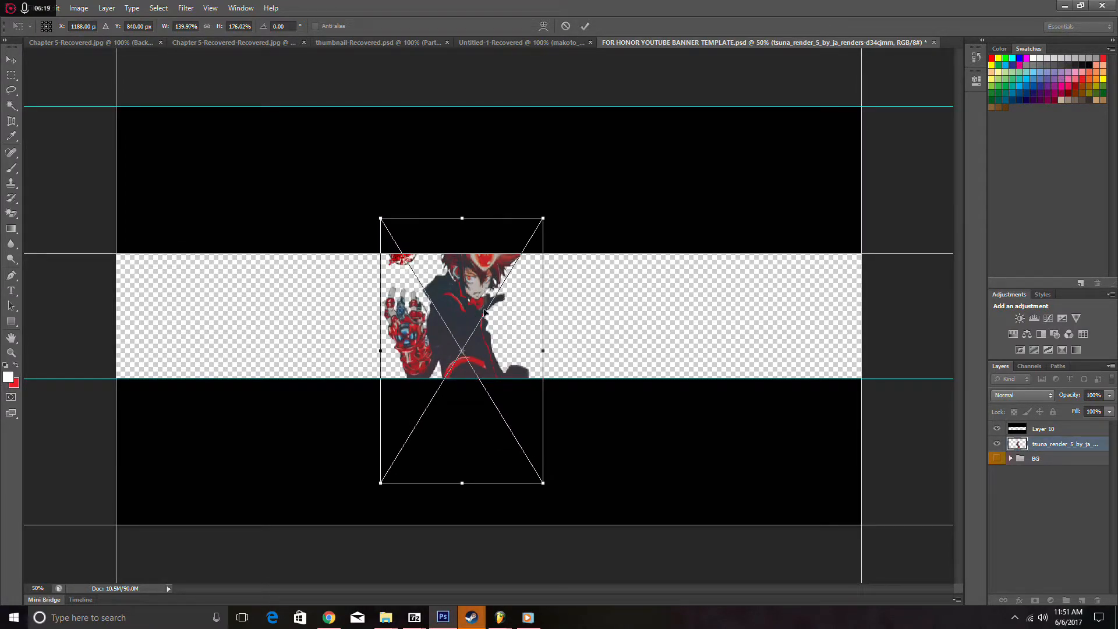
left_click_drag(543, 218, 521, 255)
left_click_drag(458, 276, 485, 251)
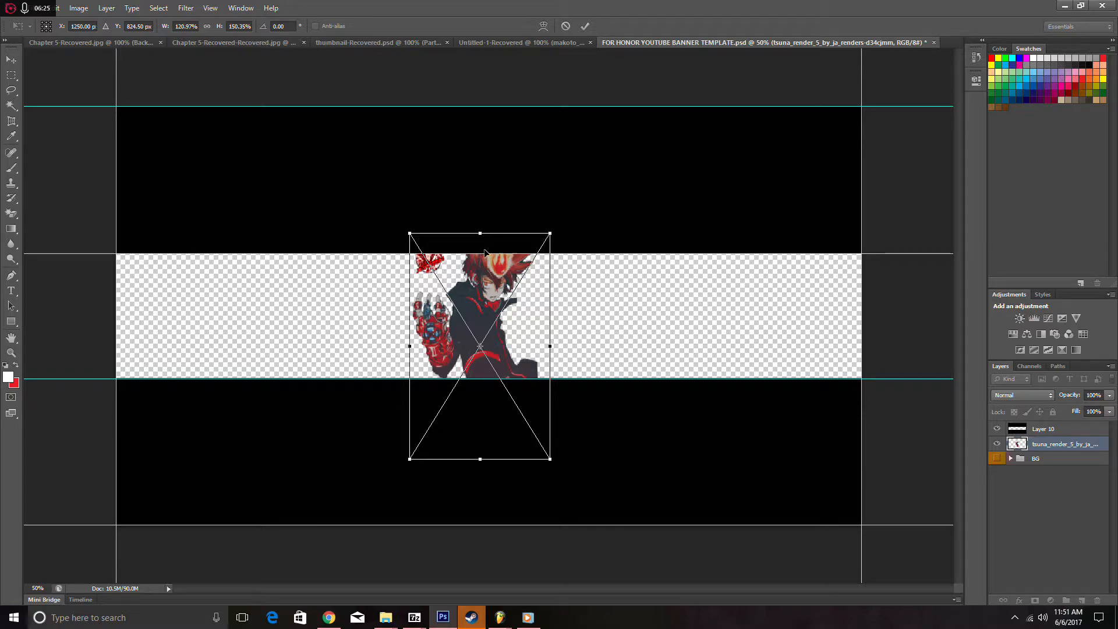
left_click(11, 60)
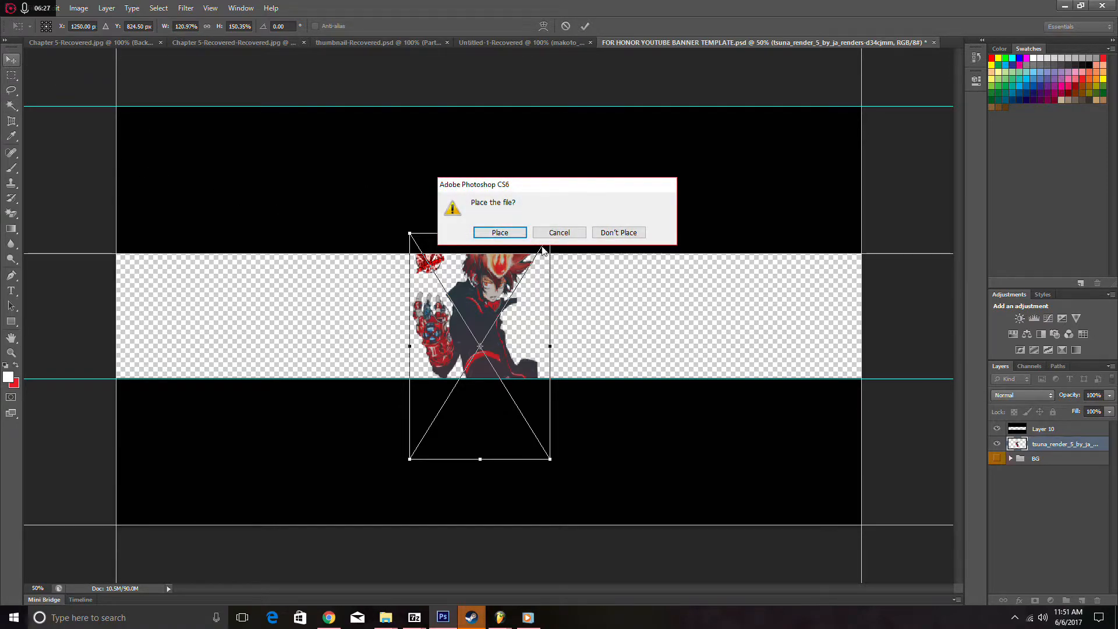
left_click(500, 232)
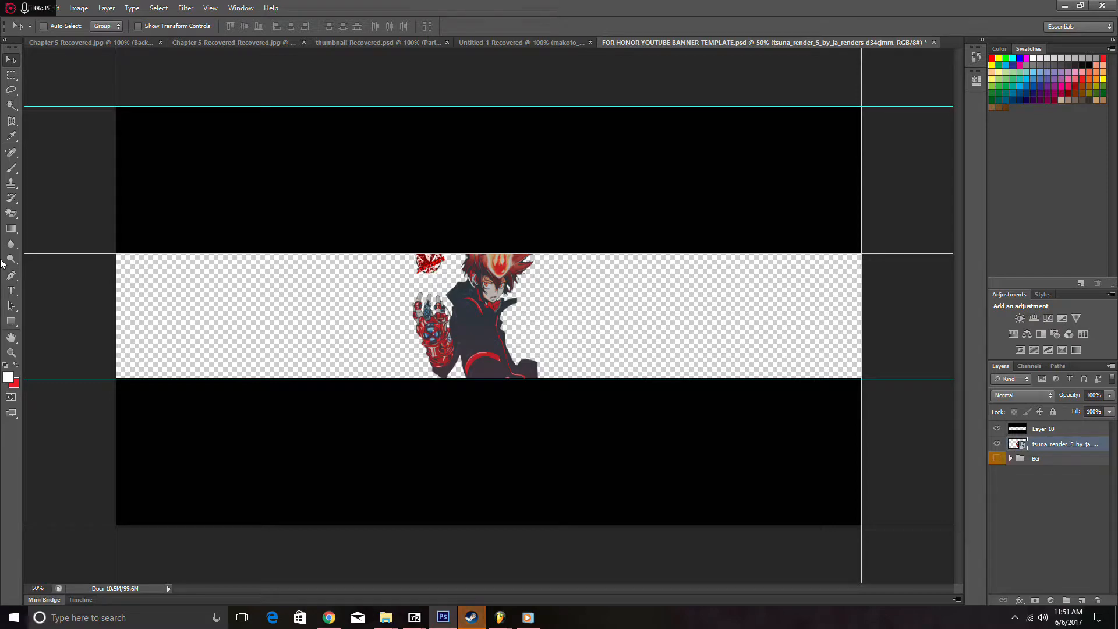
- Switch to the standard Eraser tool and rasterize the render's smart object layer
left_click(11, 213)
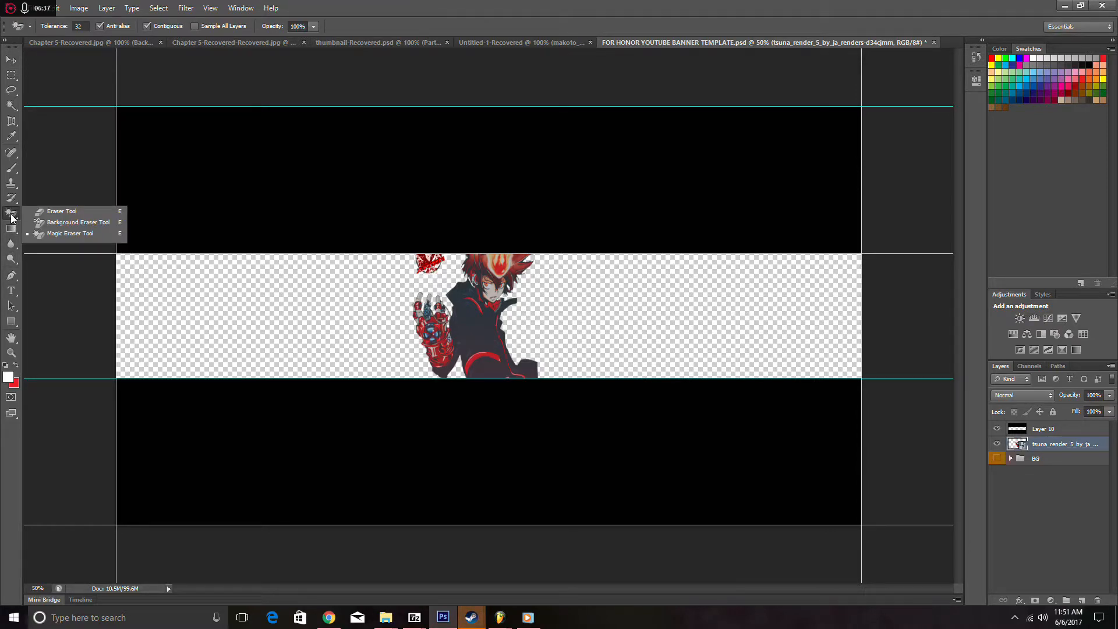
left_click(35, 212)
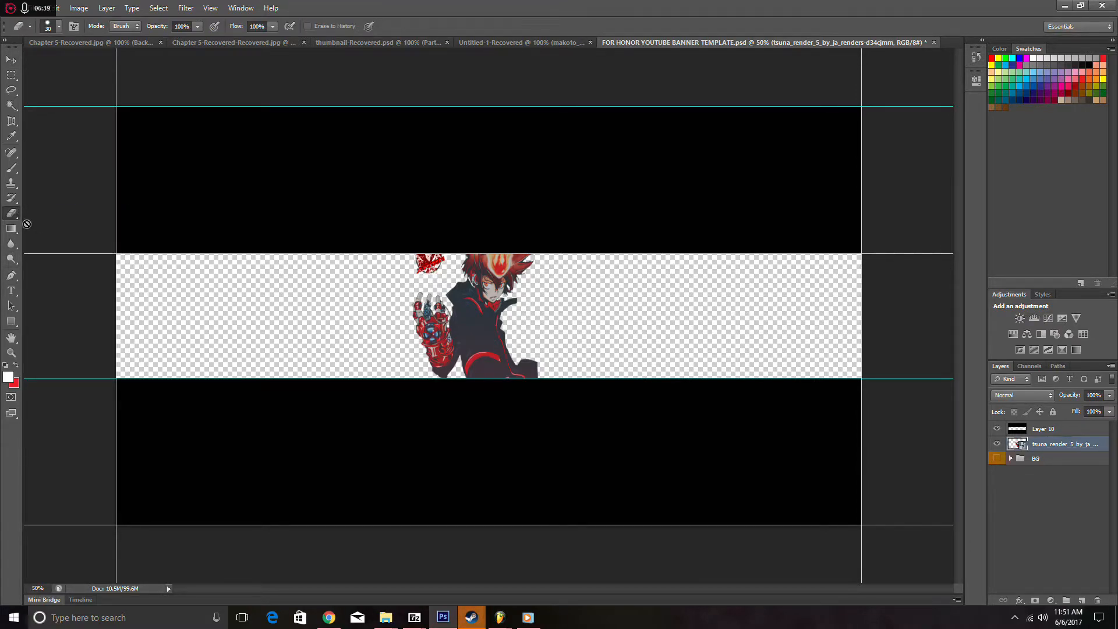
left_click(52, 207)
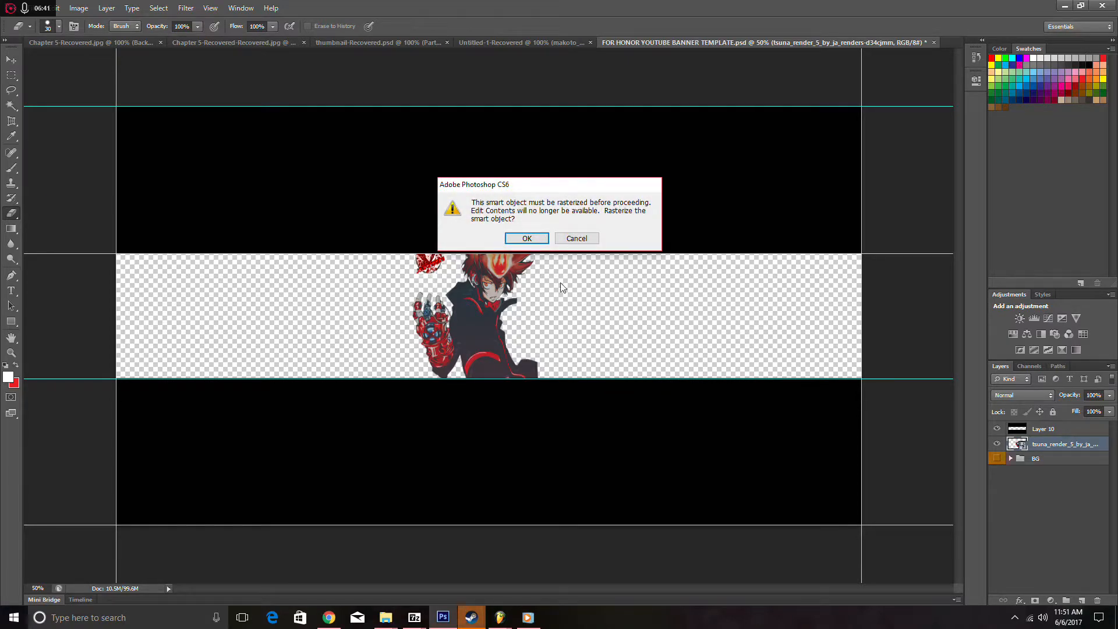
left_click(531, 237)
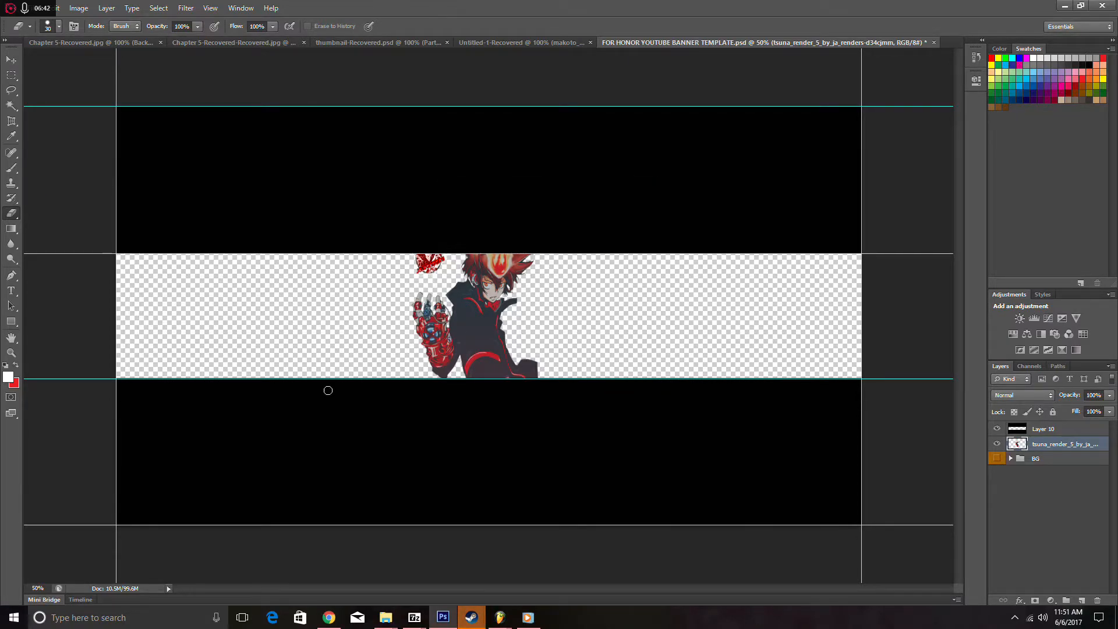
- Erase the red logo above the character's raised gauntlet with the Eraser tool
left_click(9, 219)
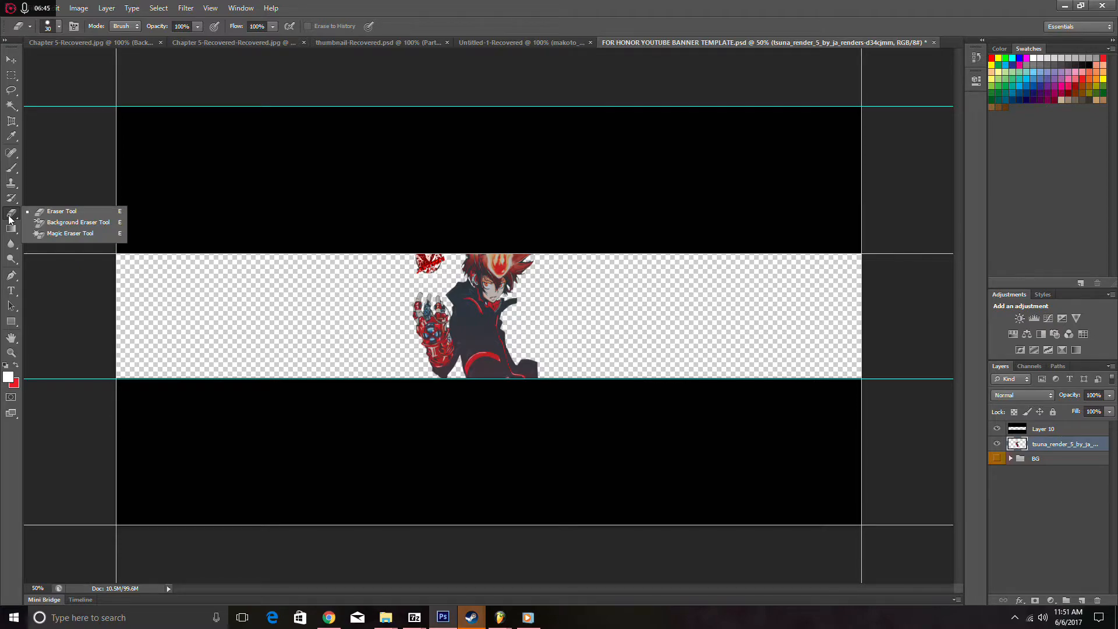
left_click(11, 198)
left_click(11, 183)
left_click(11, 214)
left_click_drag(416, 268, 437, 265)
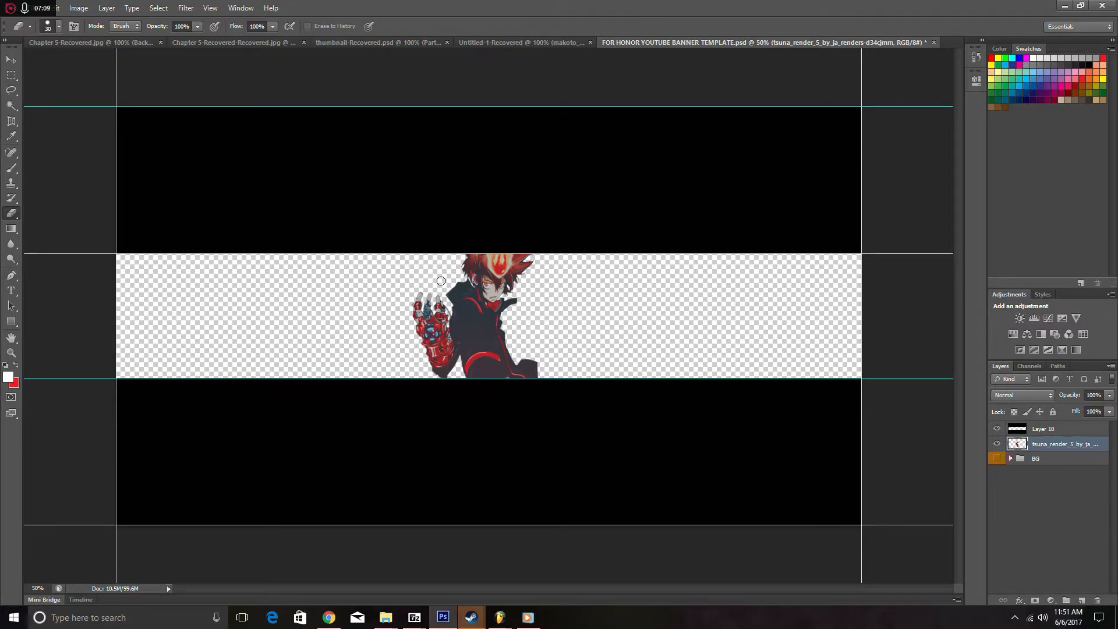
- Switch to Chrome, look through the Sawada Tsunayoshi render results, and search Google Images for "sonic"
left_click(329, 618)
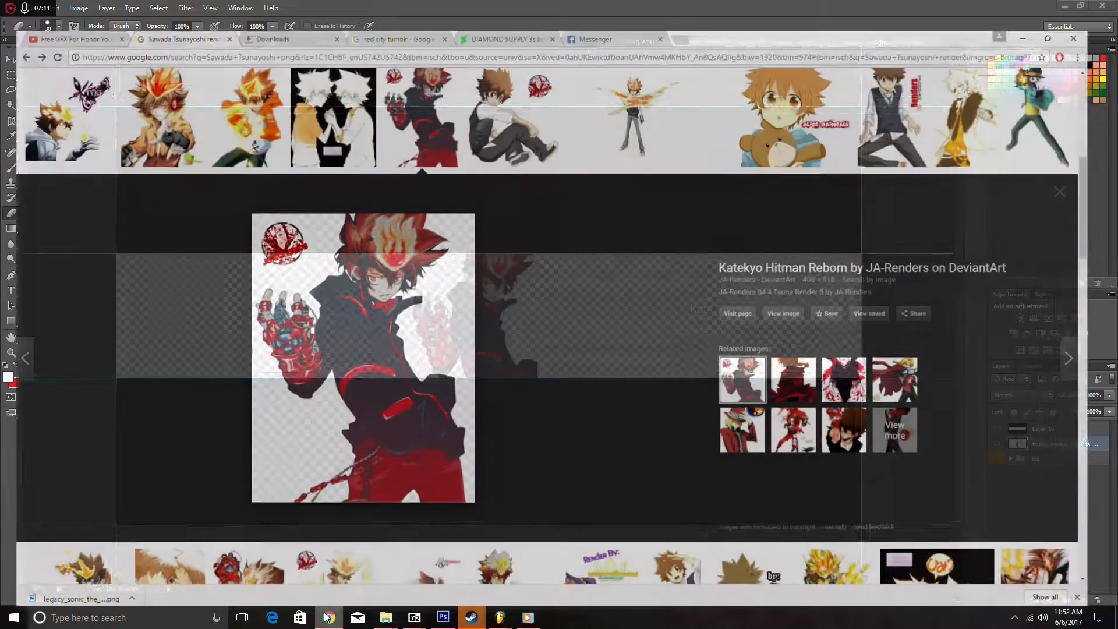
scroll(389, 421, "down", 6)
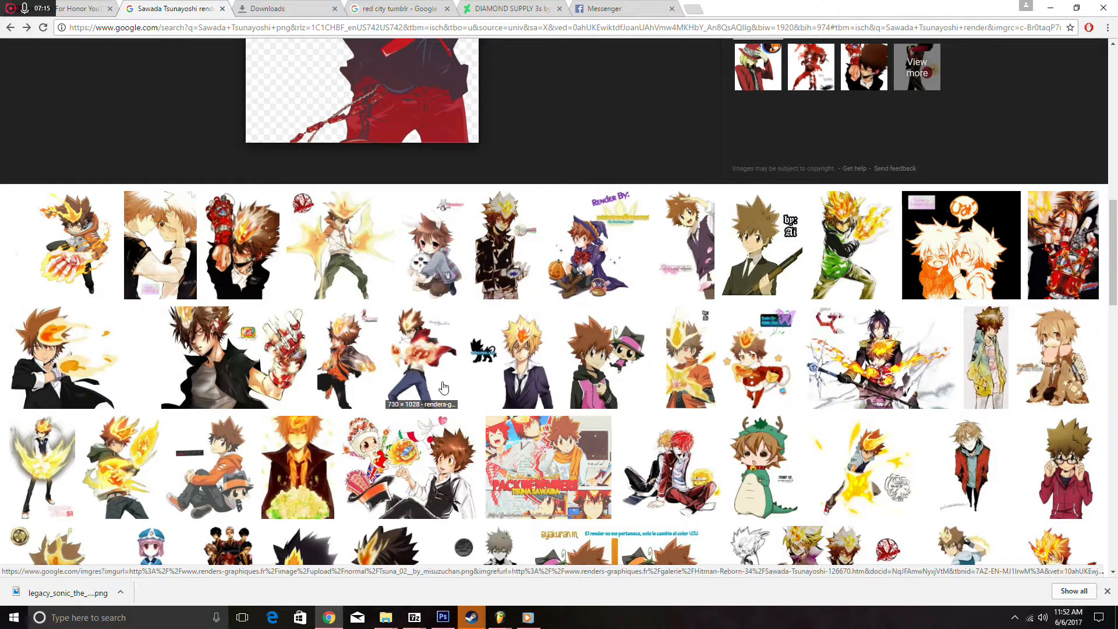
scroll(595, 342, "up", 8)
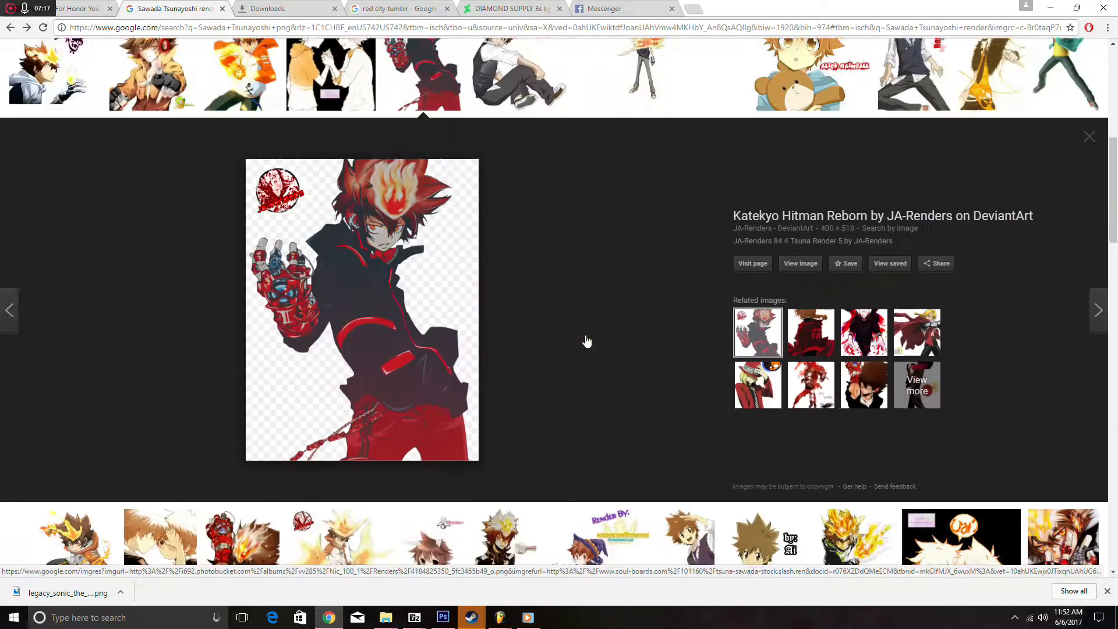
scroll(585, 341, "up", 5)
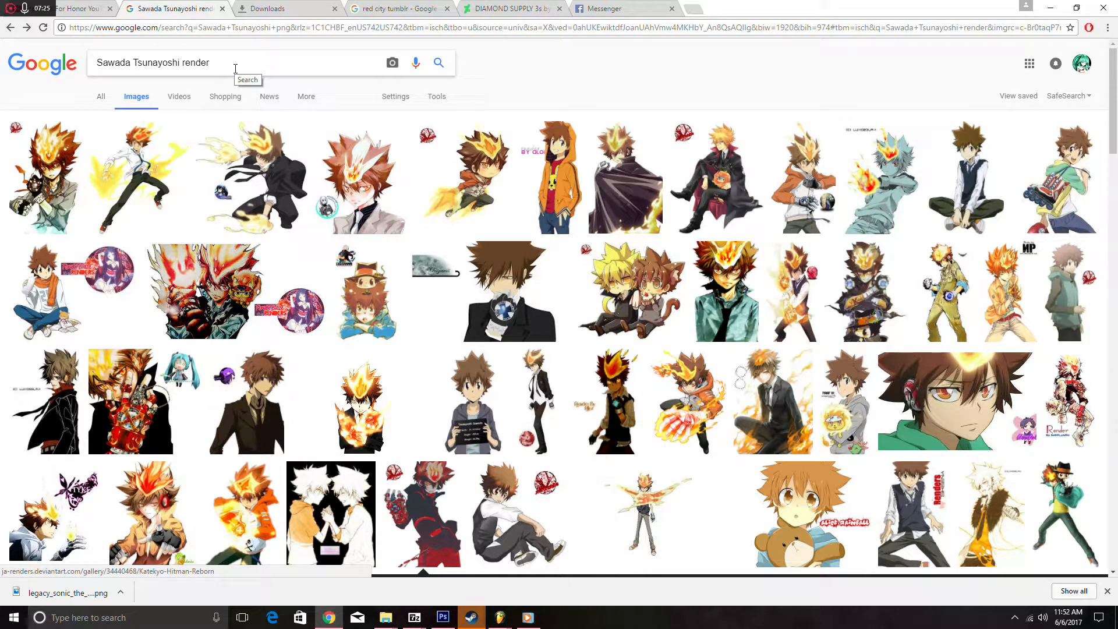
triple_click(236, 69)
type("sonic")
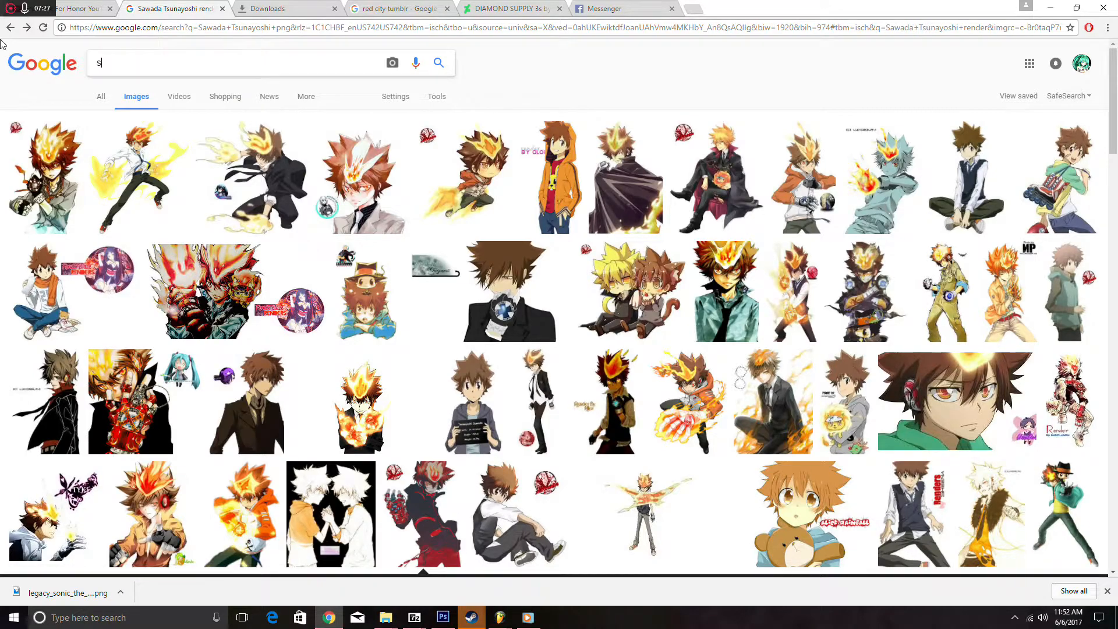
key("Return")
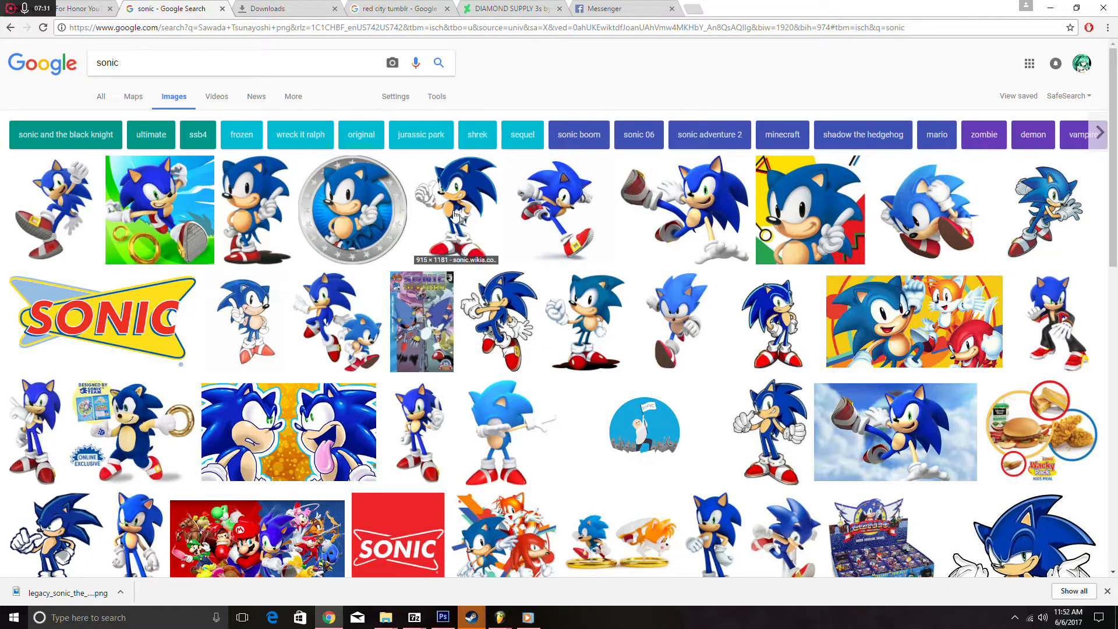
- Preview several Sonic images in the results and open the 1122 × 1122 one from Mobius Encyclopaedia
left_click(456, 215)
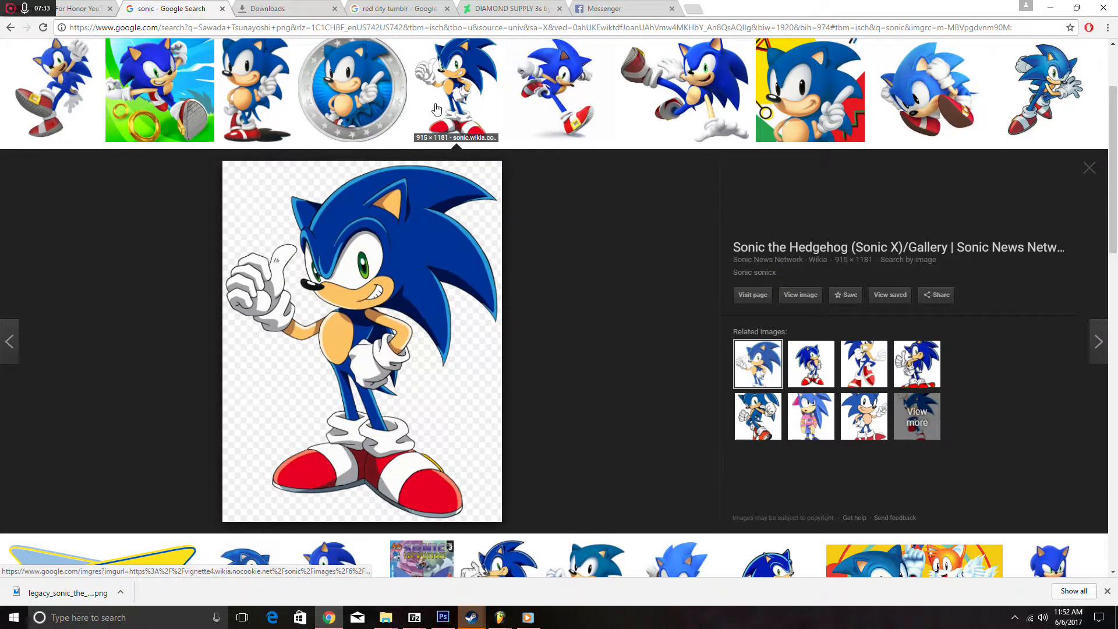
left_click(383, 103)
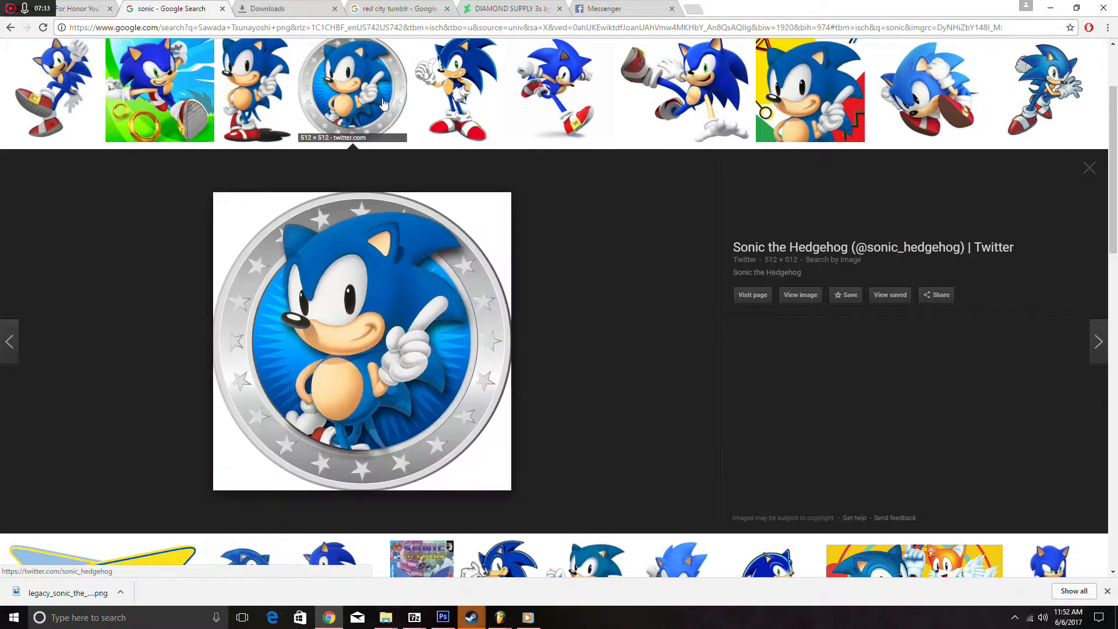
left_click(565, 85)
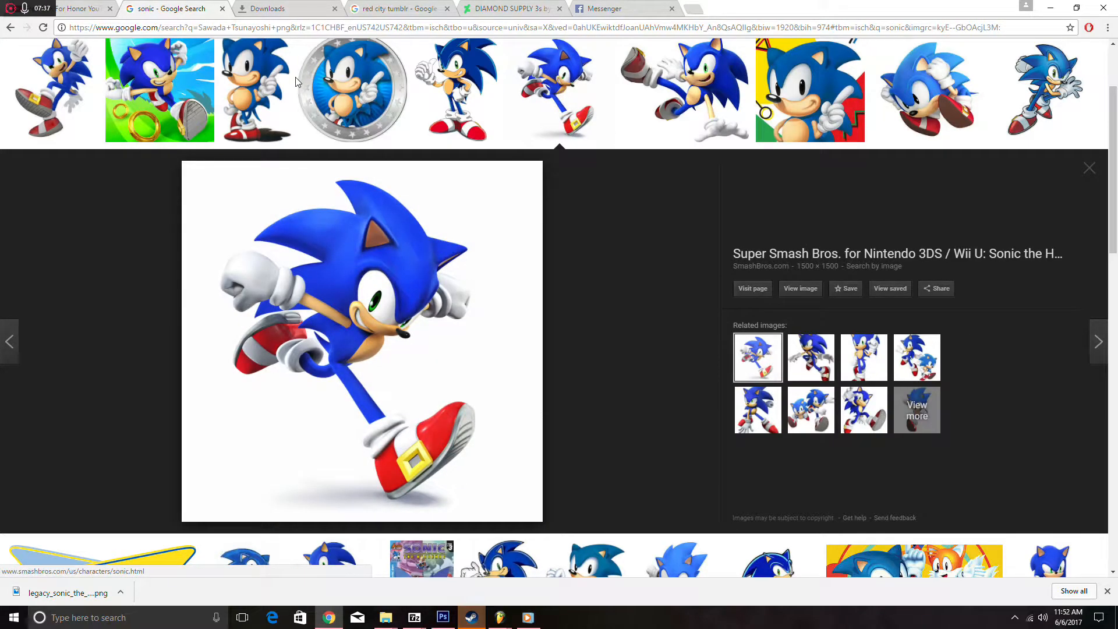
left_click(285, 96)
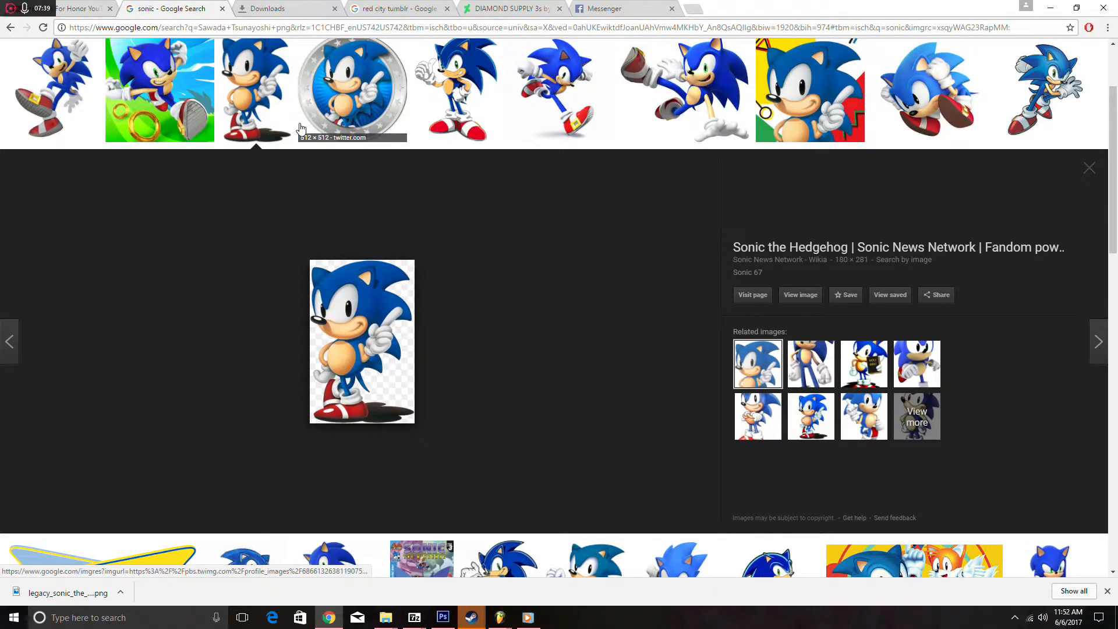
left_click(312, 104)
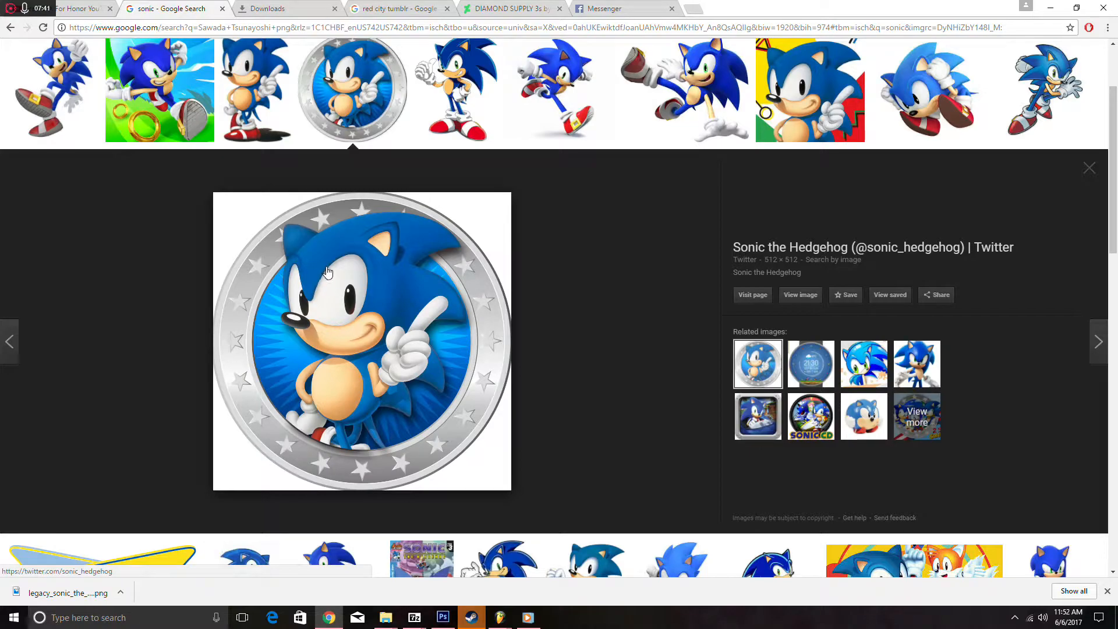
left_click(1061, 65)
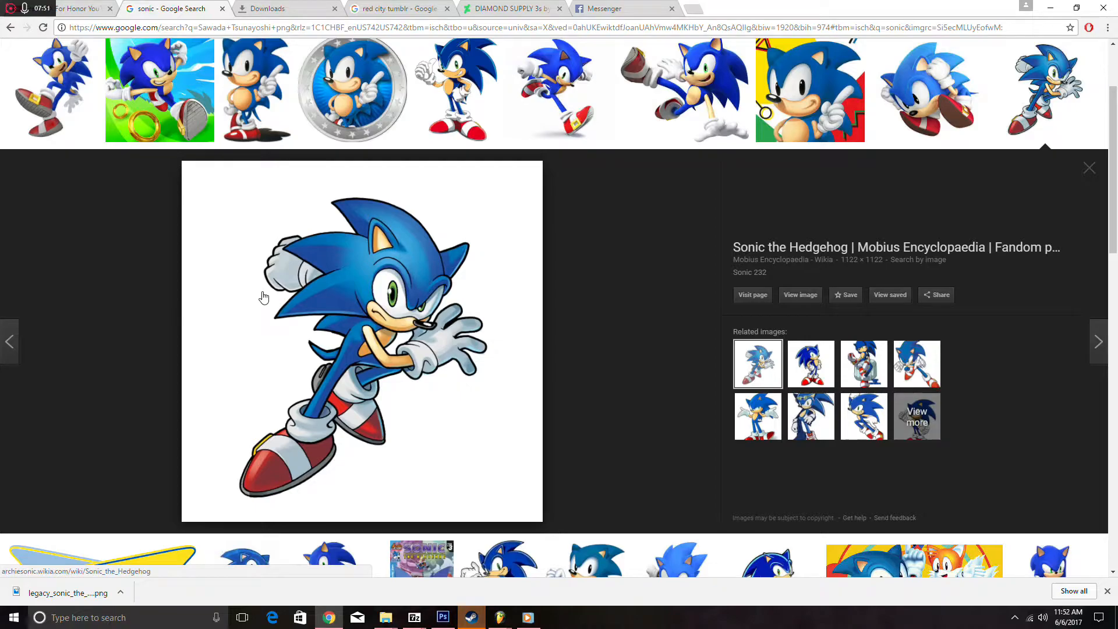
- Copy the previewed Sonic image from Chrome and paste it into the FOR HONOR YOUTUBE BANNER TEMPLATE document in Photoshop
right_click(378, 267)
left_click(424, 384)
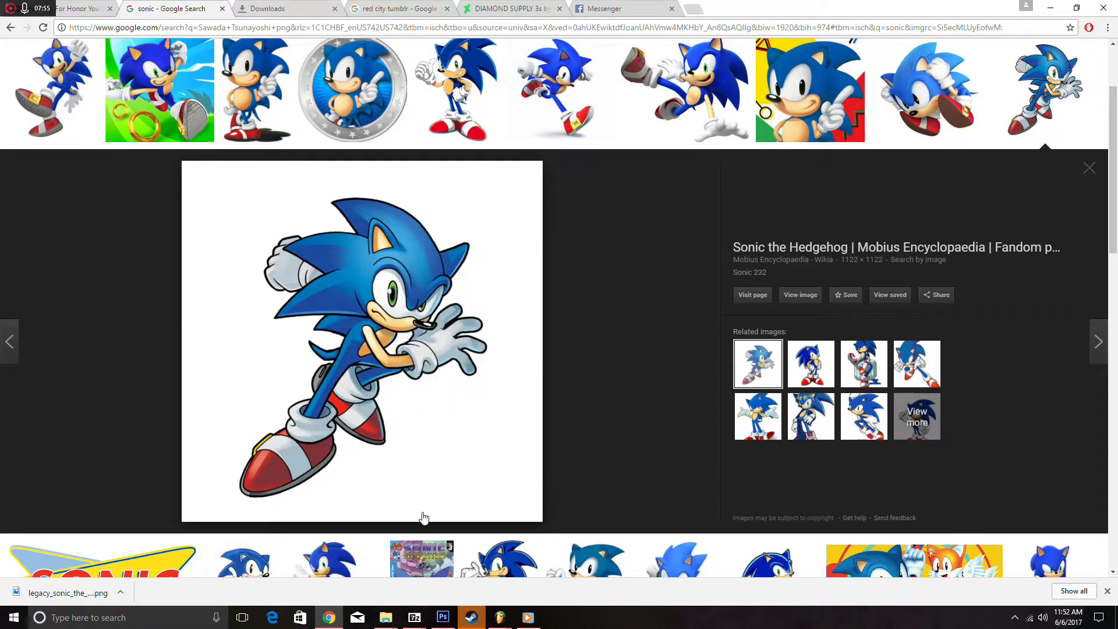
left_click(442, 618)
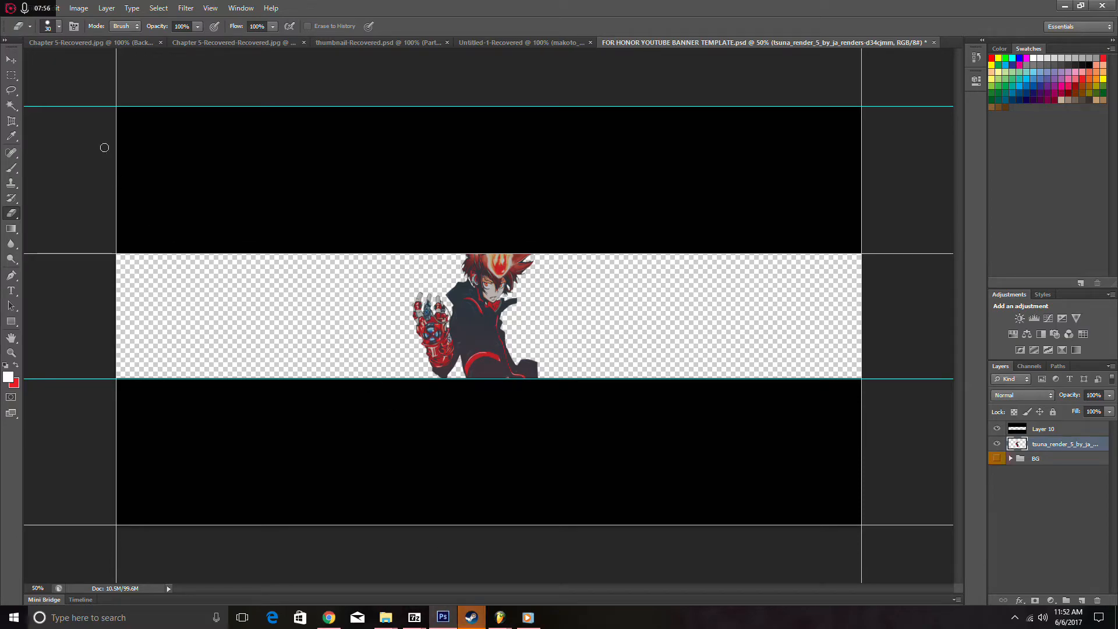
left_click(54, 8)
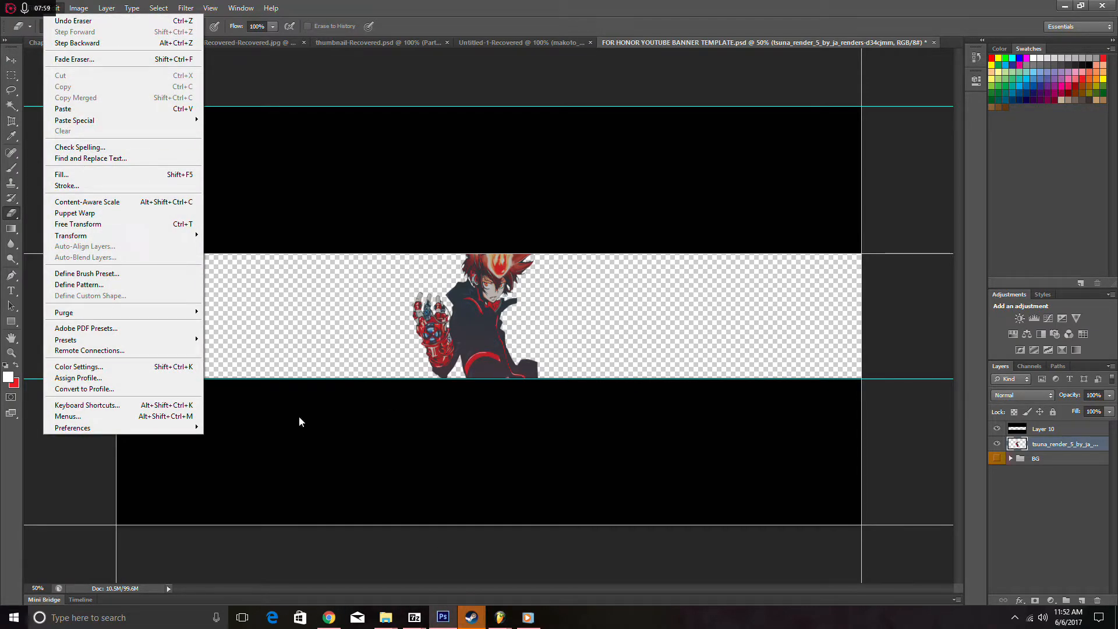
left_click(329, 617)
right_click(348, 273)
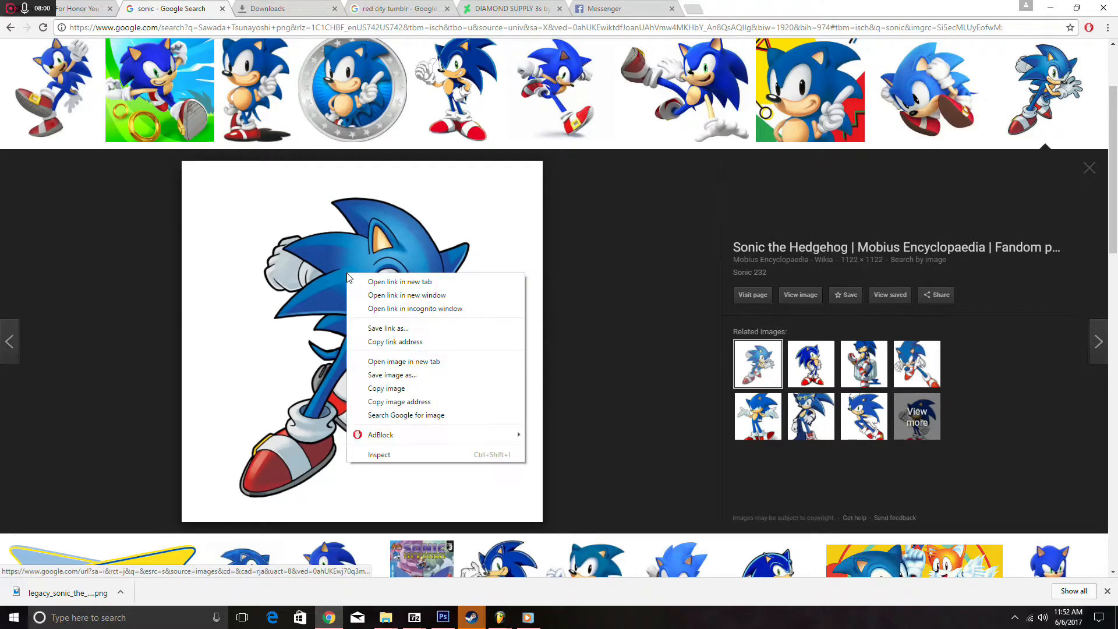
left_click(383, 389)
key("alt+Tab")
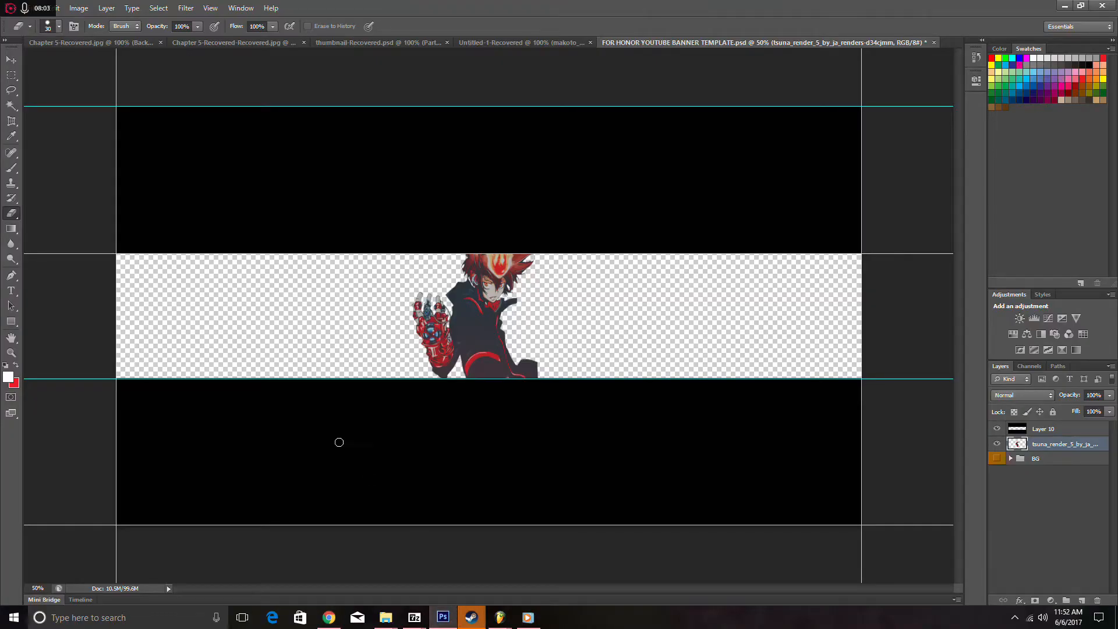
left_click(58, 9)
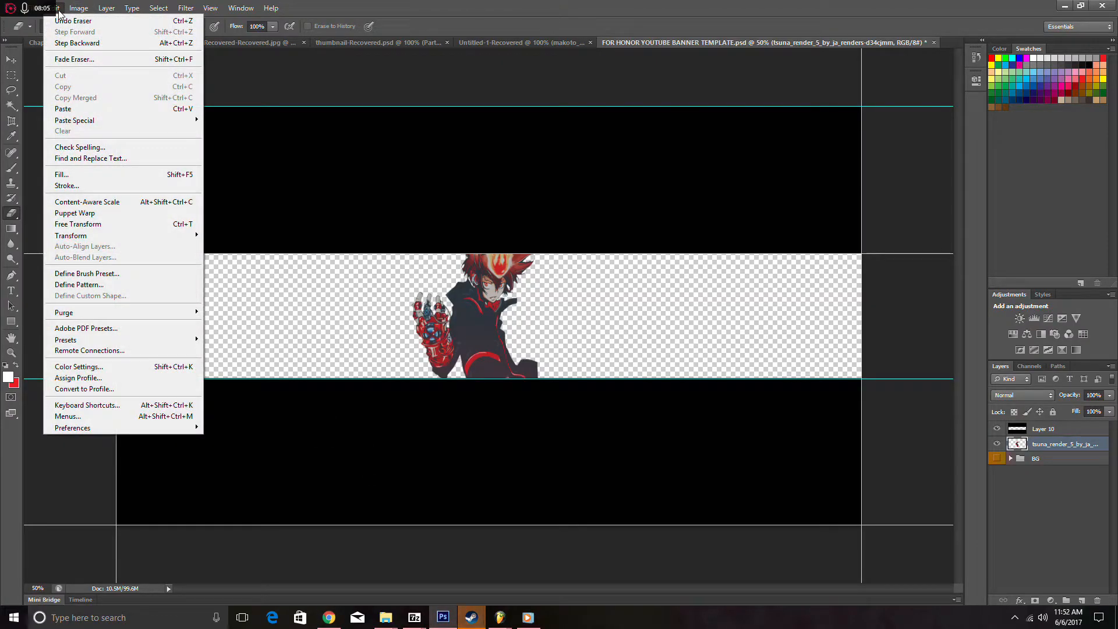
left_click(88, 107)
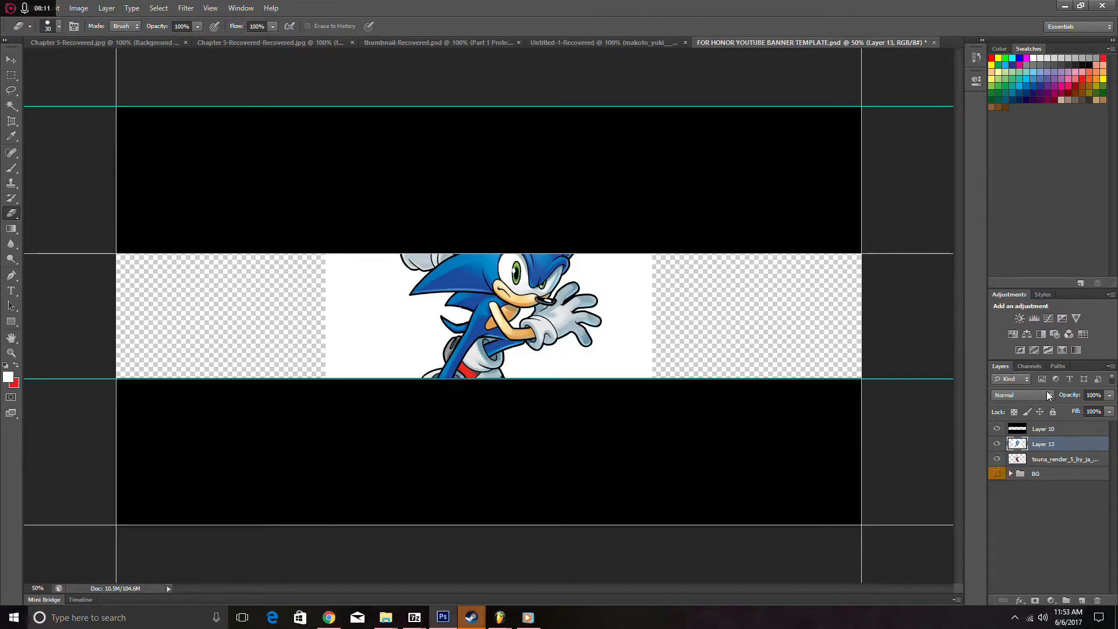
- Move the black frame layer, Layer 10, below the pasted Sonic layer and select the Sonic layer
left_click_drag(1019, 446, 1043, 450)
left_click(1070, 435)
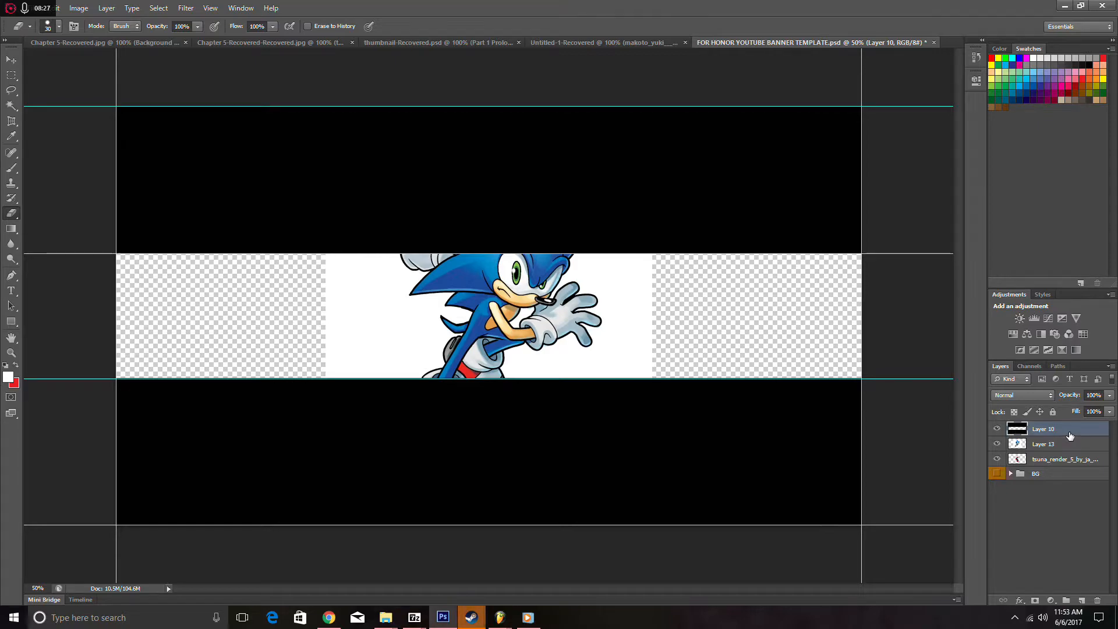
left_click_drag(1071, 436, 1071, 447)
left_click_drag(1070, 448, 1071, 452)
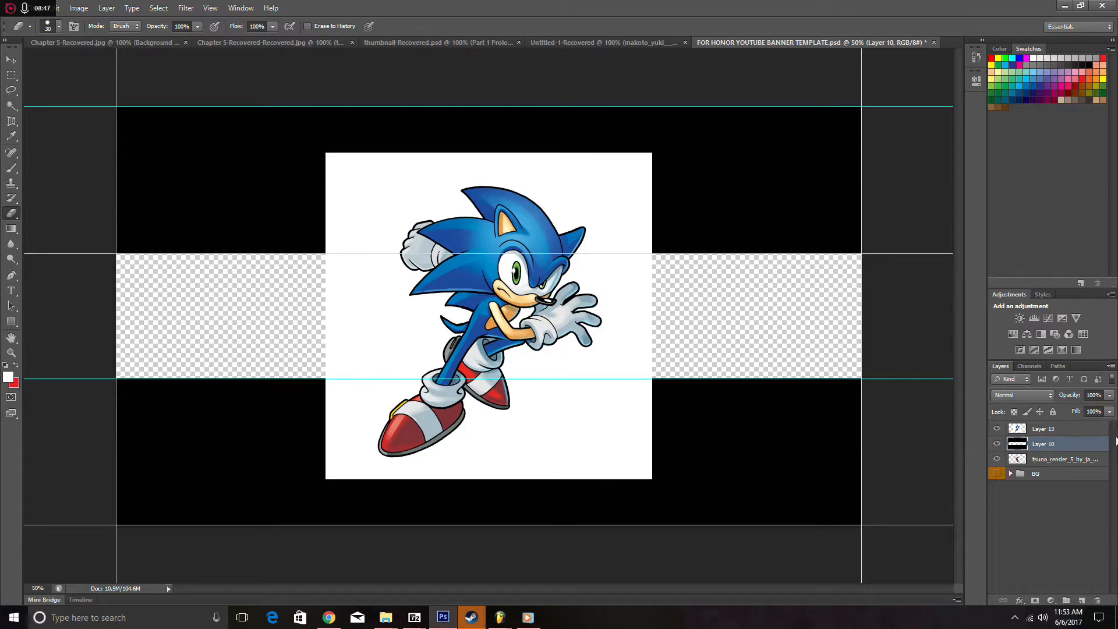
left_click(1084, 431)
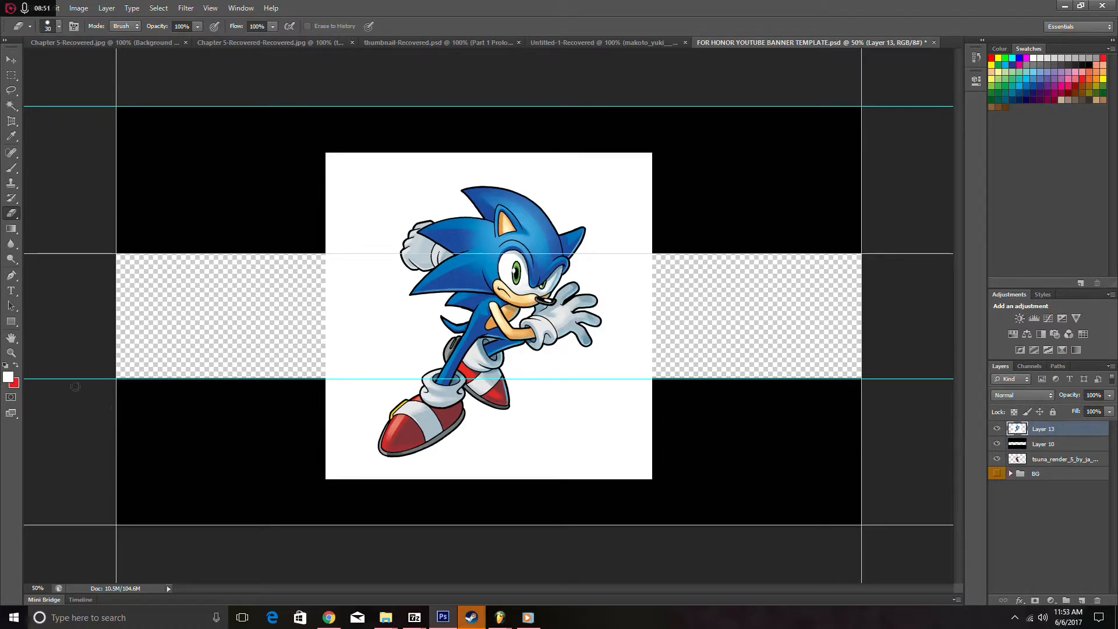
- Erase the white background around Sonic with the Magic Eraser tool at tolerance 32
left_click(9, 218)
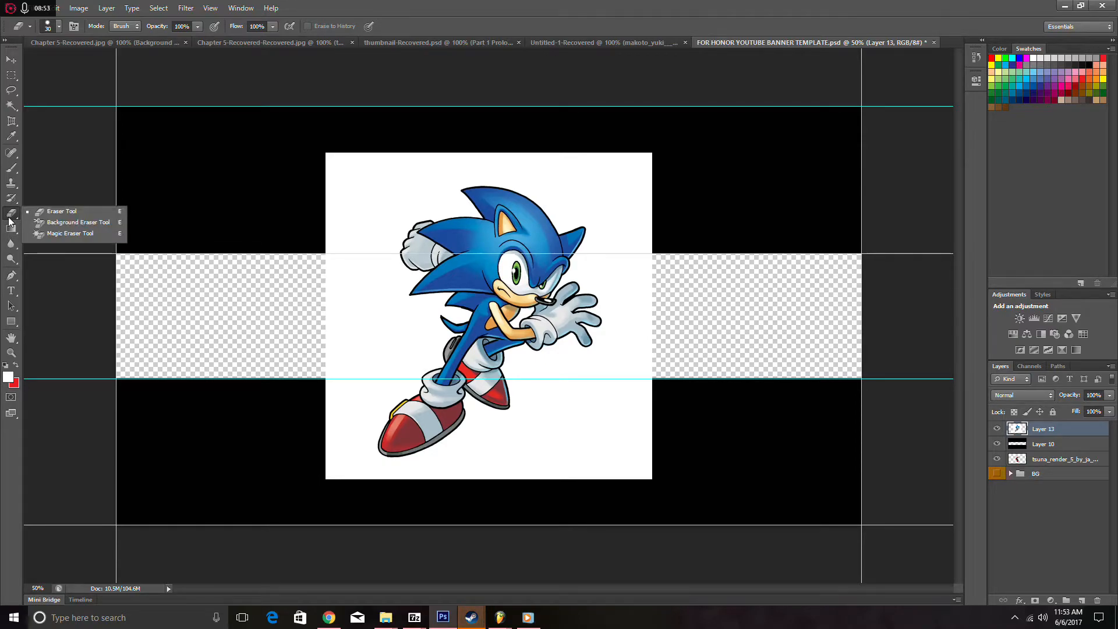
left_click(57, 233)
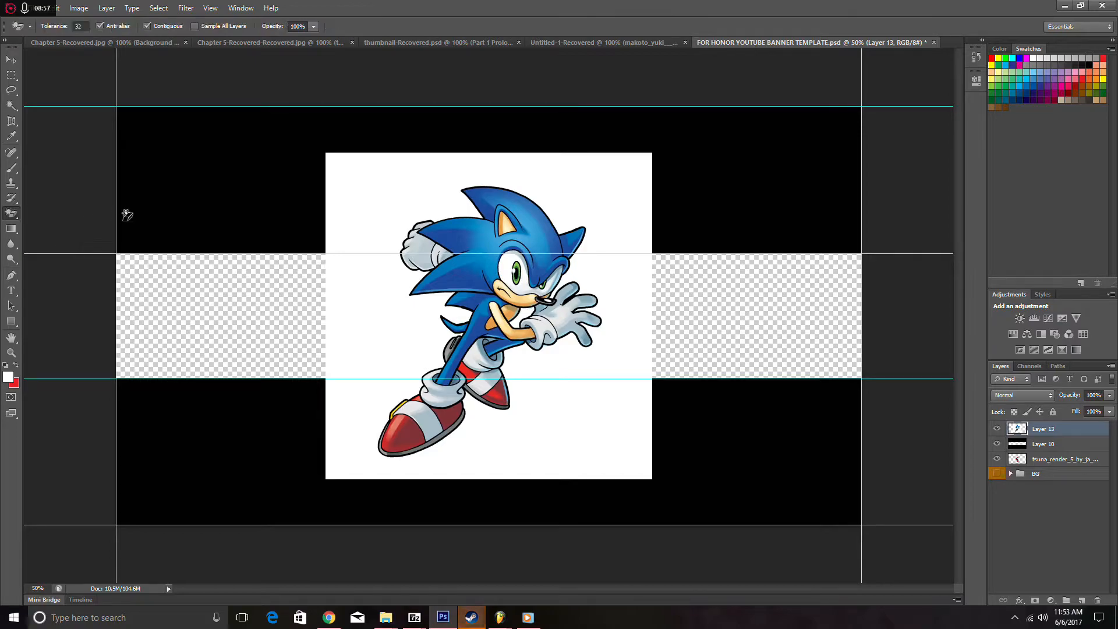
left_click(366, 205)
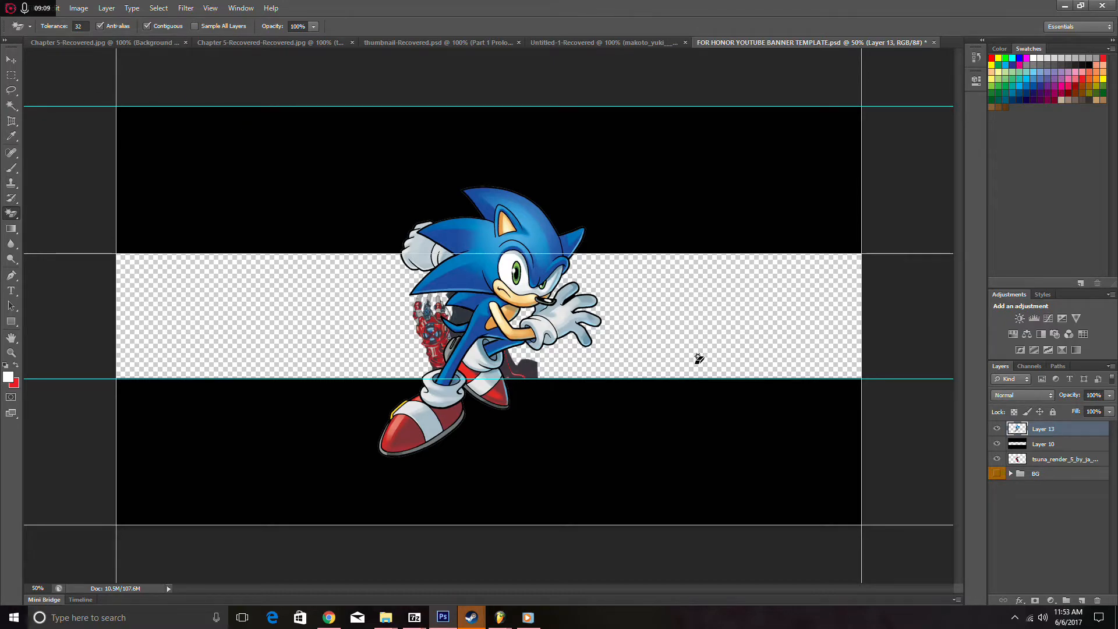
- Delete the Sonic layer and switch to the Move tool
key("Delete")
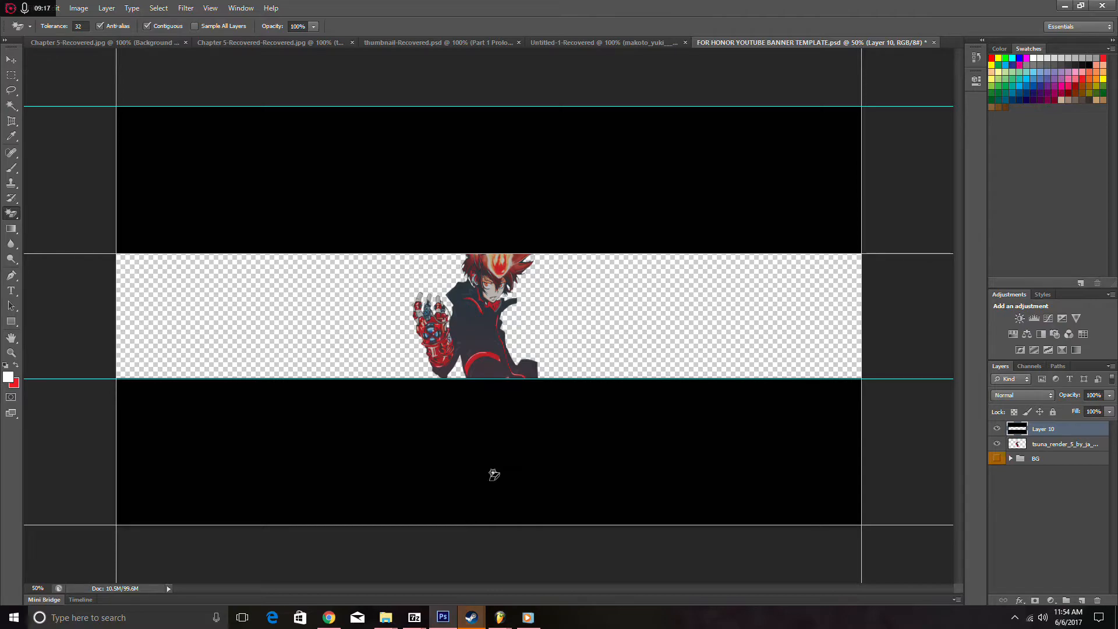
left_click(11, 59)
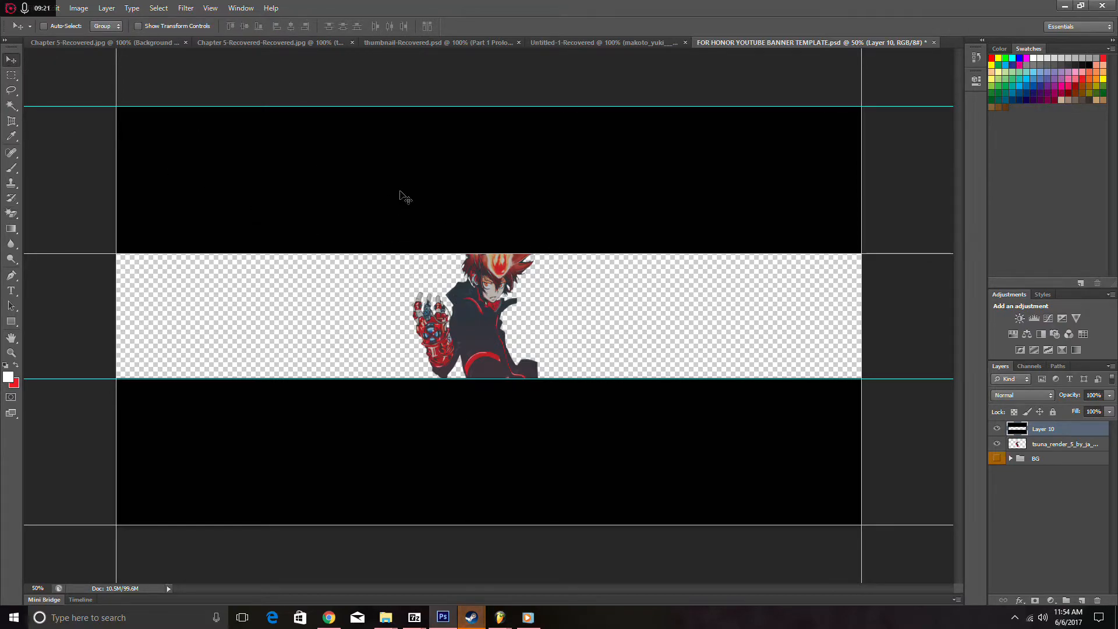
- Switch to Chrome and copy the previewed DEMJUANS red city skyline image from the "red city tumblr" results
mouse_move(329, 617)
left_click(353, 538)
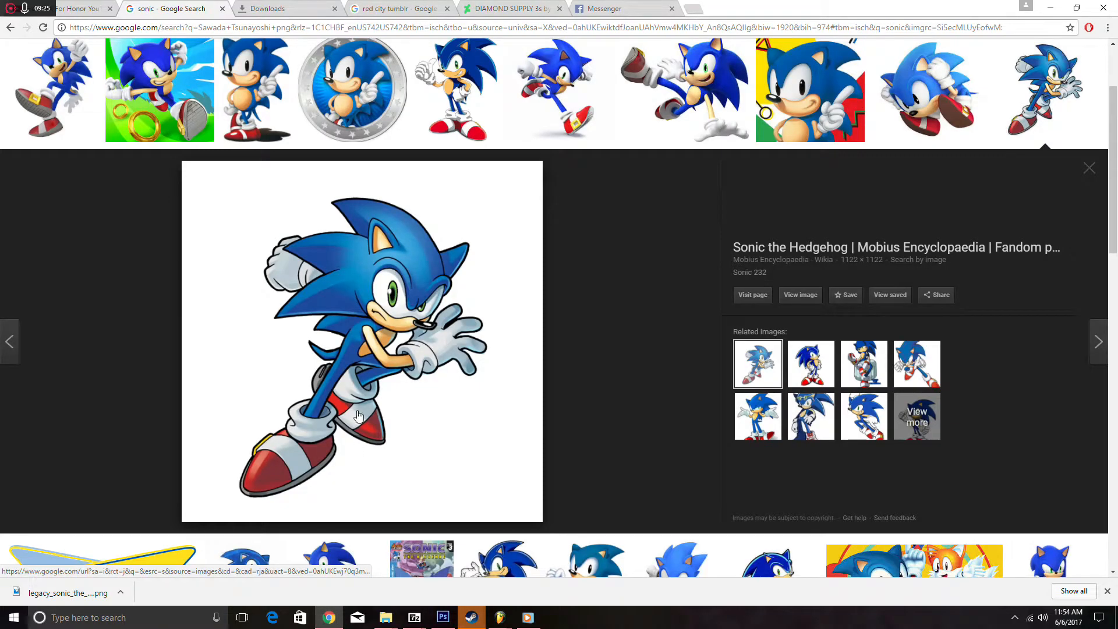
left_click(399, 8)
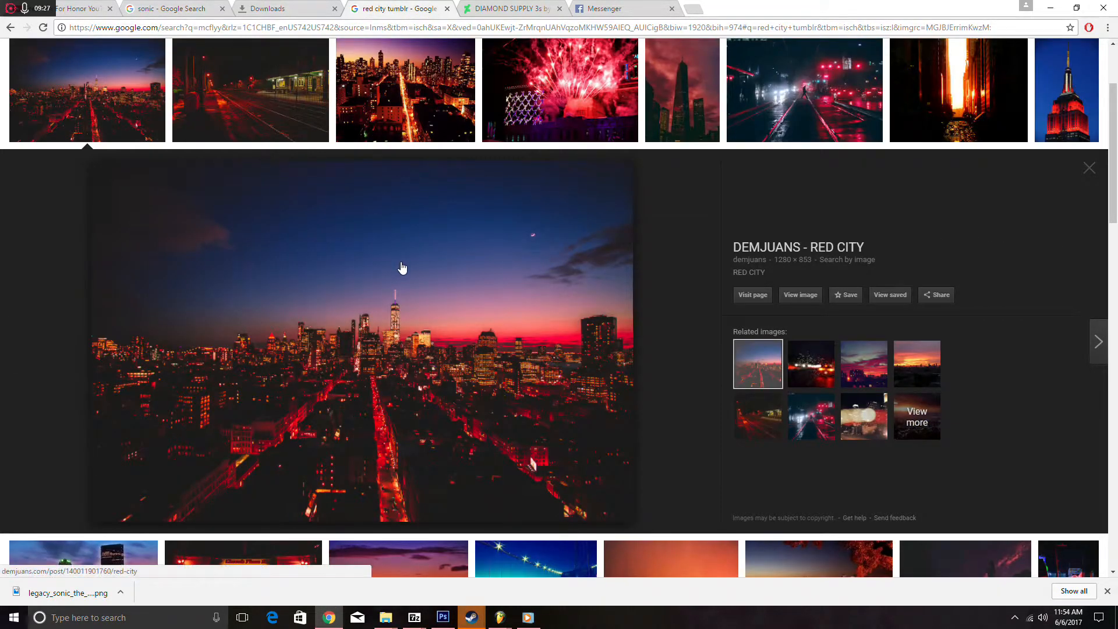
right_click(347, 263)
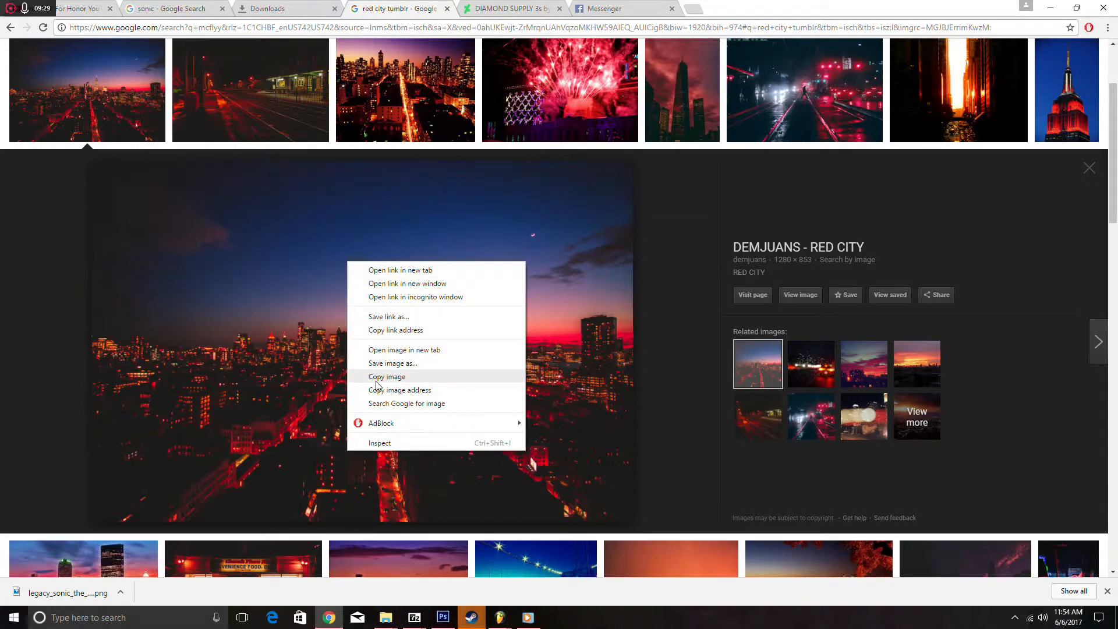
left_click(376, 380)
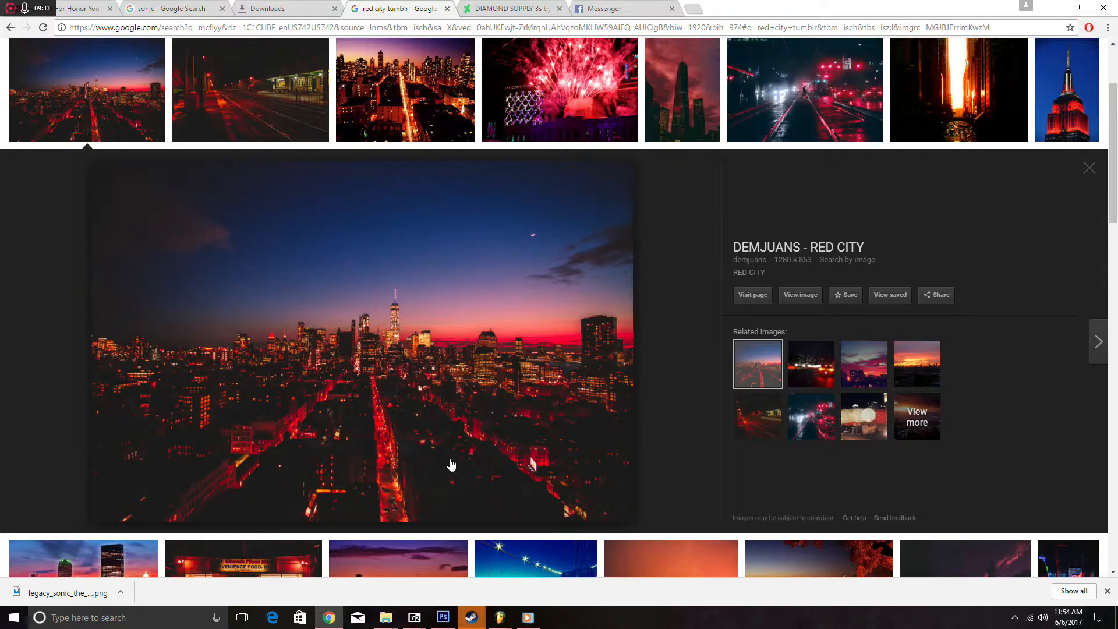
scroll(407, 337, "up", 3)
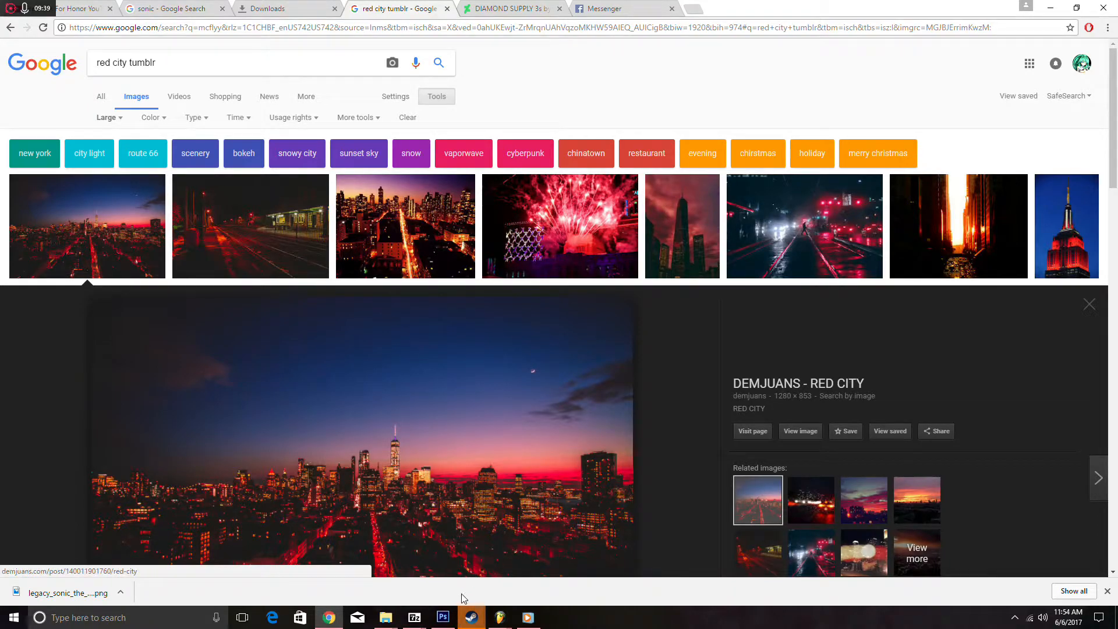
- Return to Photoshop and paste the copied city skyline image into the FOR HONOR YOUTUBE BANNER TEMPLATE document
left_click(452, 616)
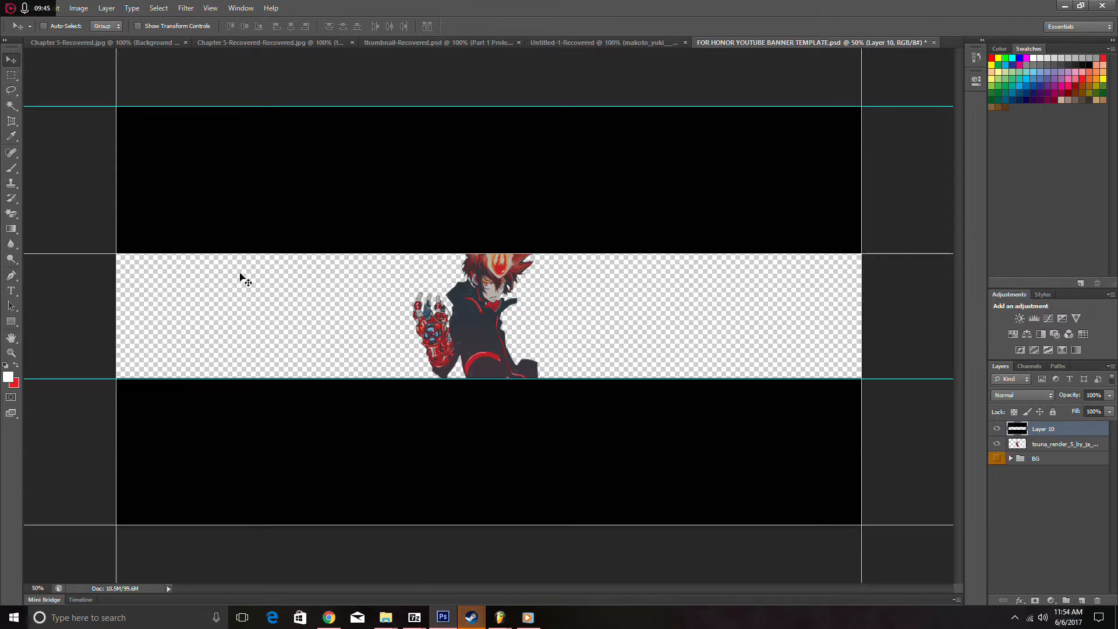
left_click(329, 617)
right_click(390, 426)
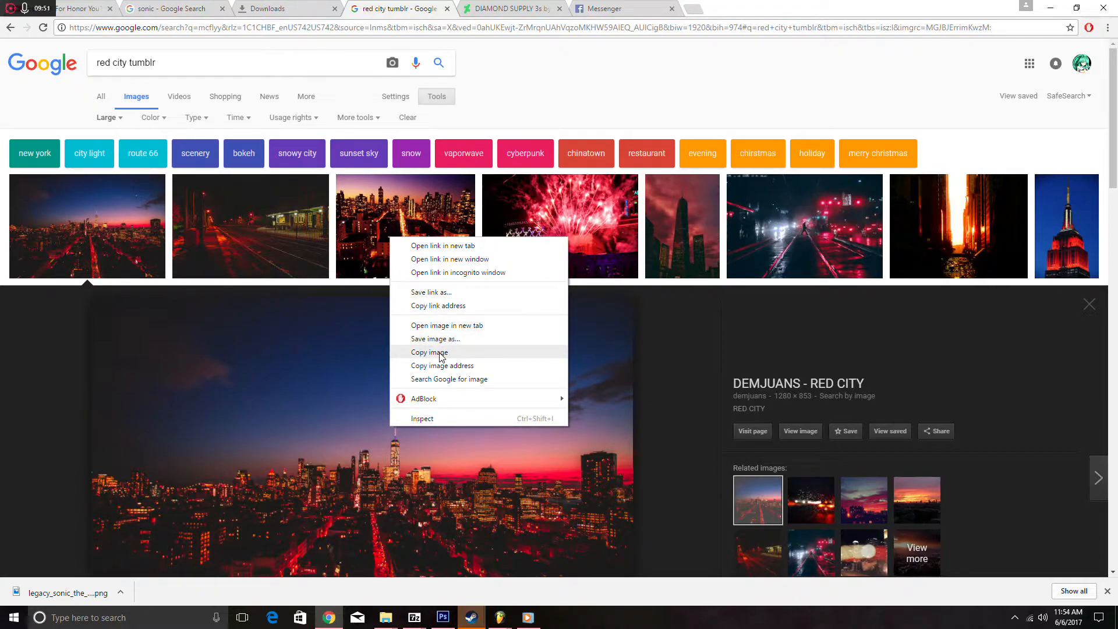
left_click(731, 392)
left_click(445, 615)
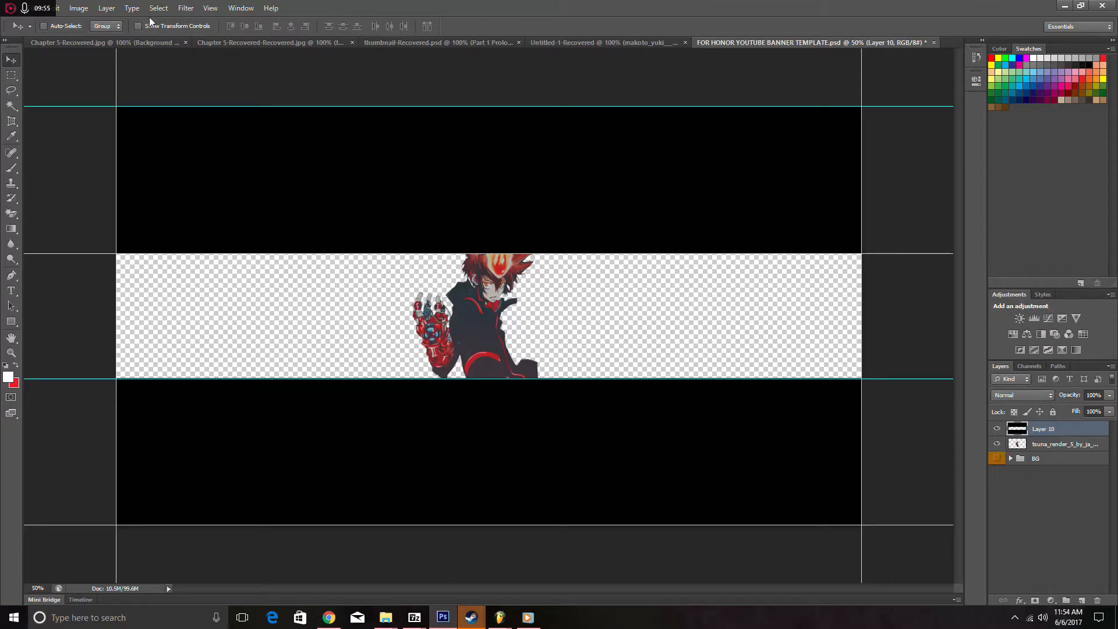
left_click(63, 8)
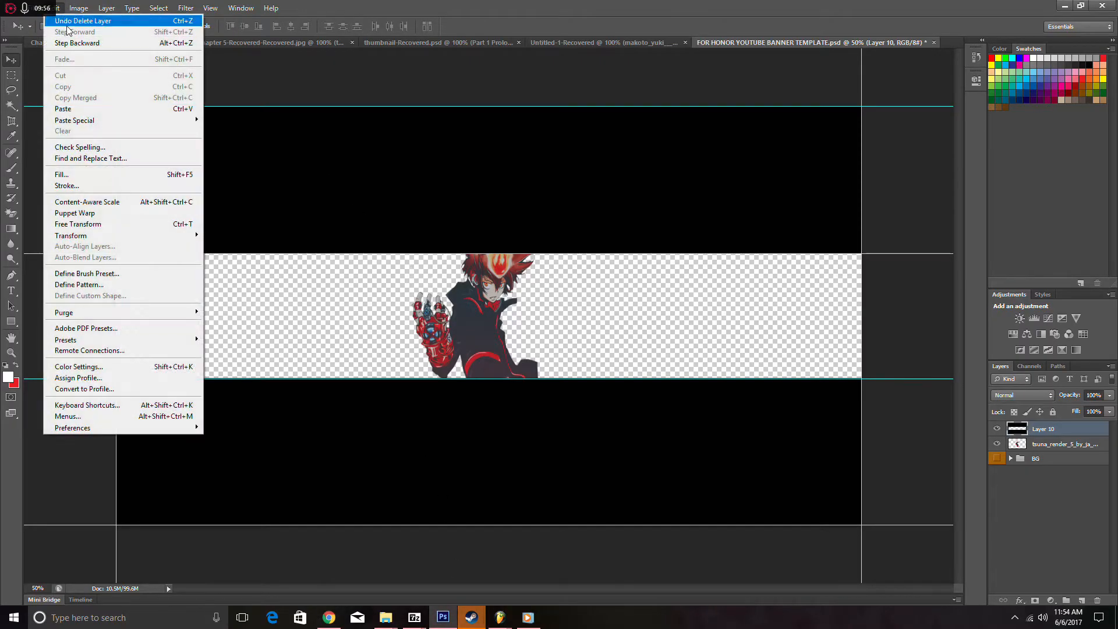
left_click(73, 108)
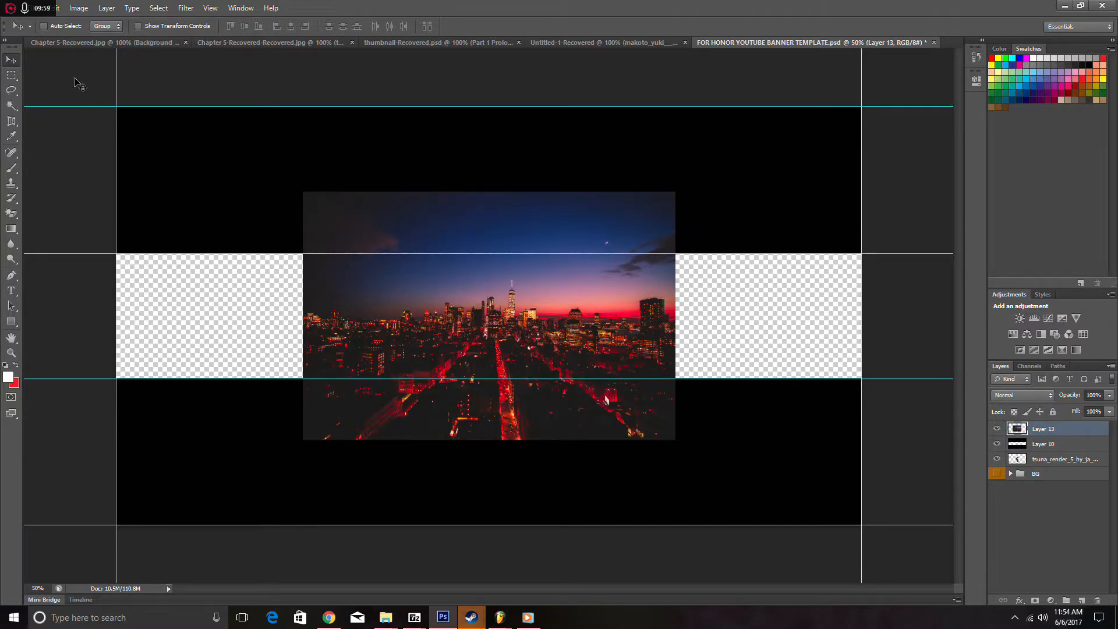
- Enlarge the skyline layer with Free Transform to about 199.77% width and 171.63% height so it covers the full canvas
left_click(56, 8)
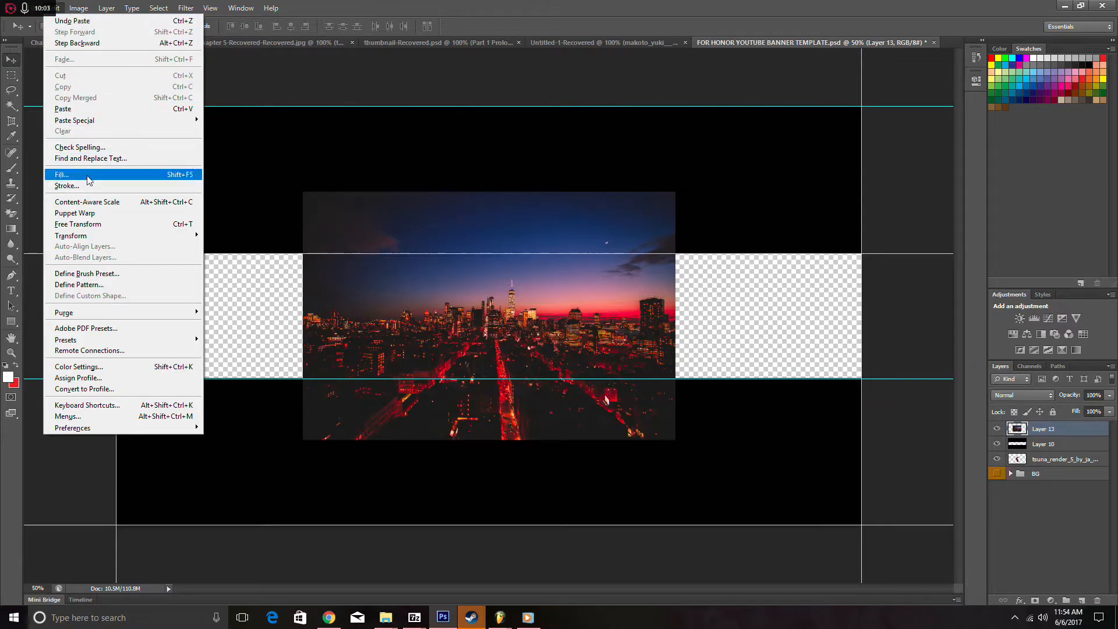
left_click(84, 225)
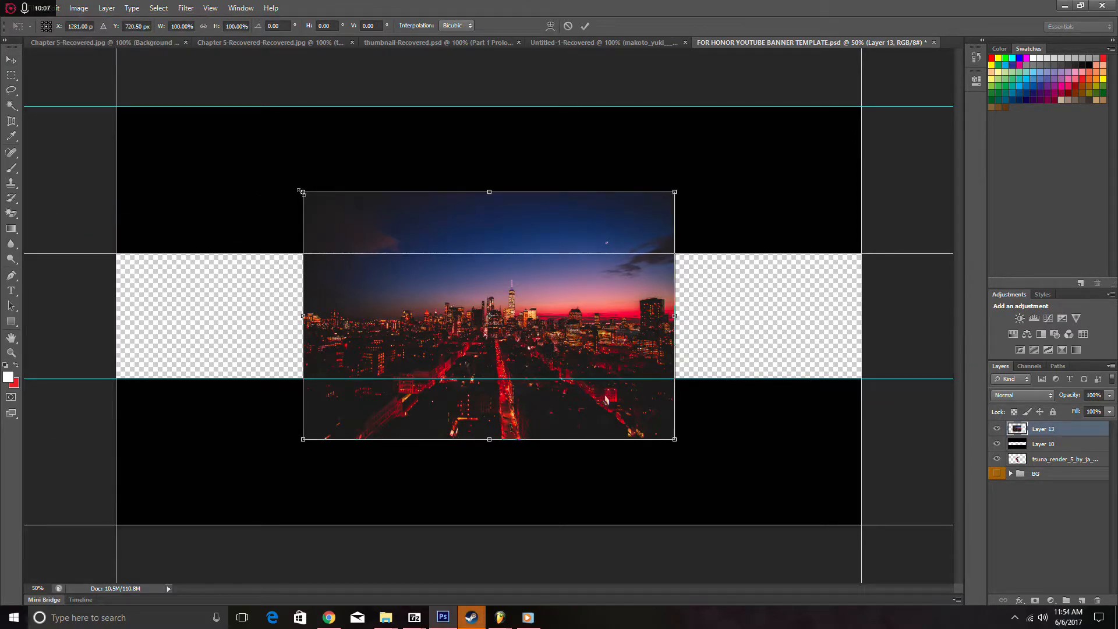
left_click_drag(296, 188, 118, 100)
left_click_drag(675, 439, 862, 524)
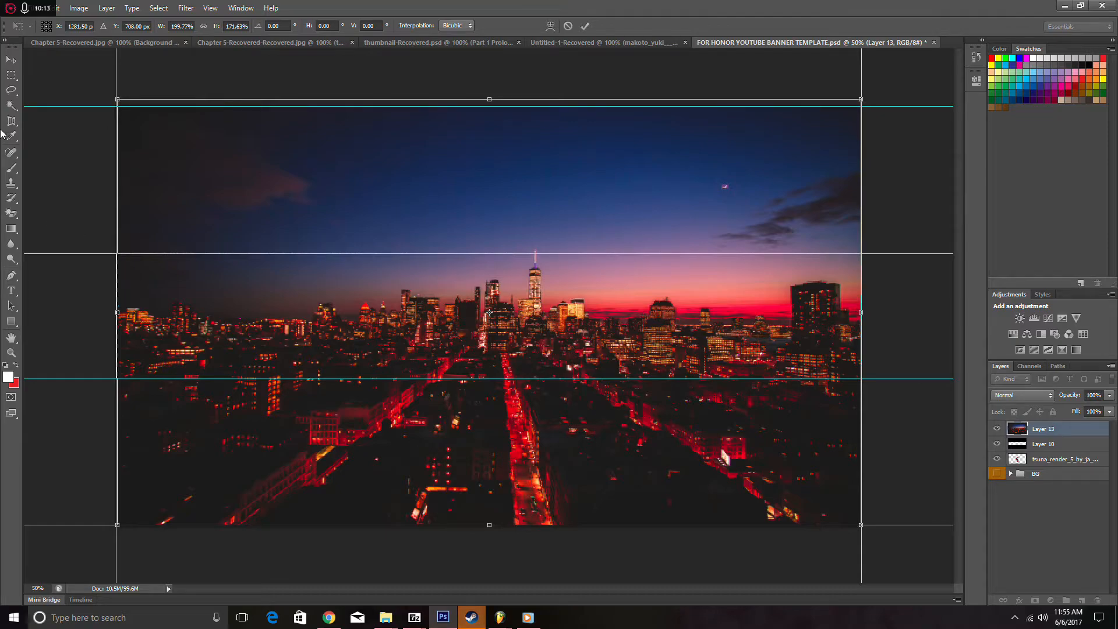
left_click(12, 59)
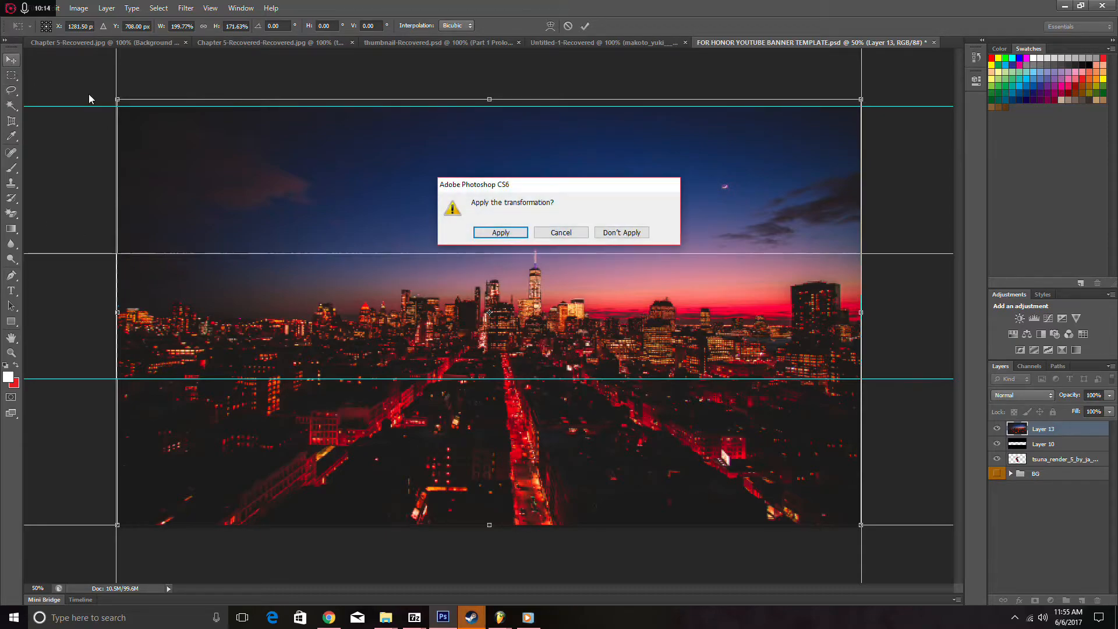
left_click(512, 233)
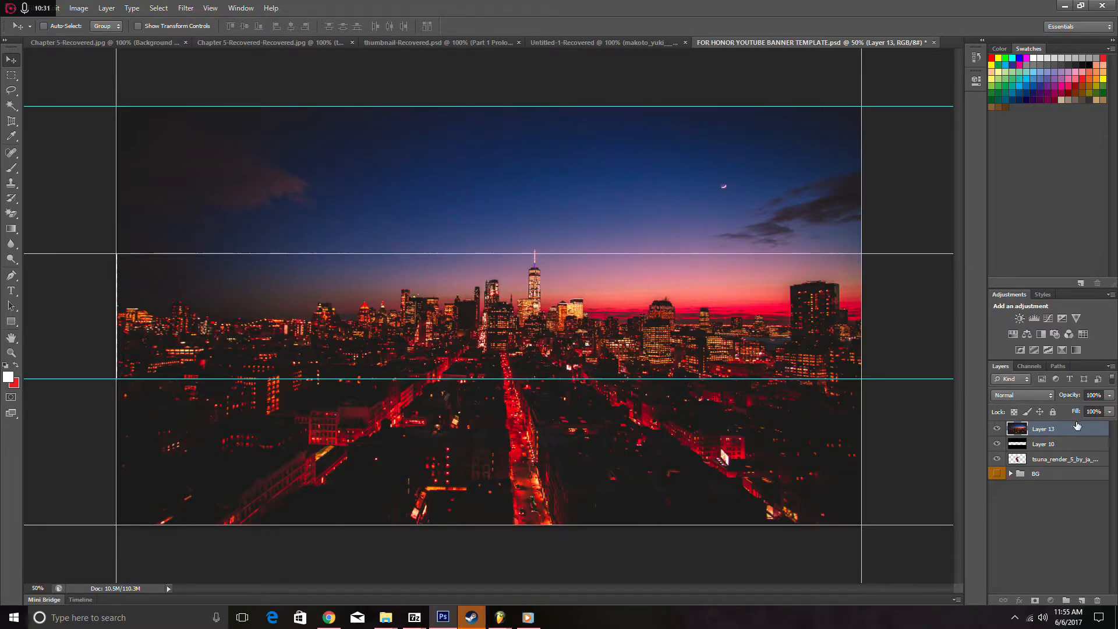
- Move the skyline layer directly below the Tsuna render layer, shift the skyline left in the canvas, and save the document
left_click_drag(1084, 429, 1087, 464)
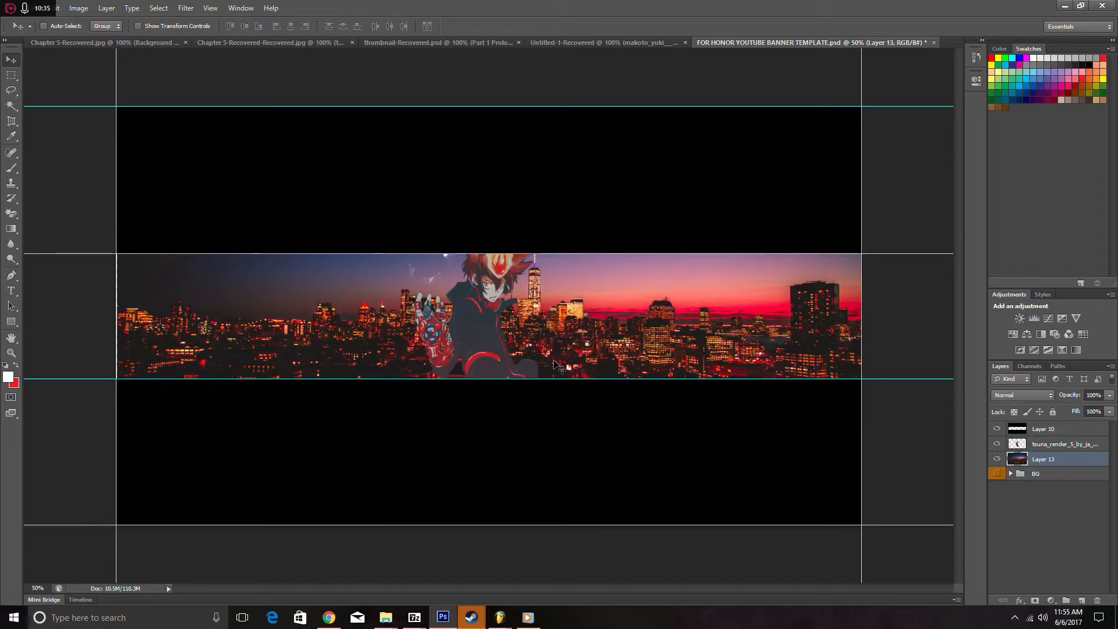
left_click_drag(510, 294, 469, 294)
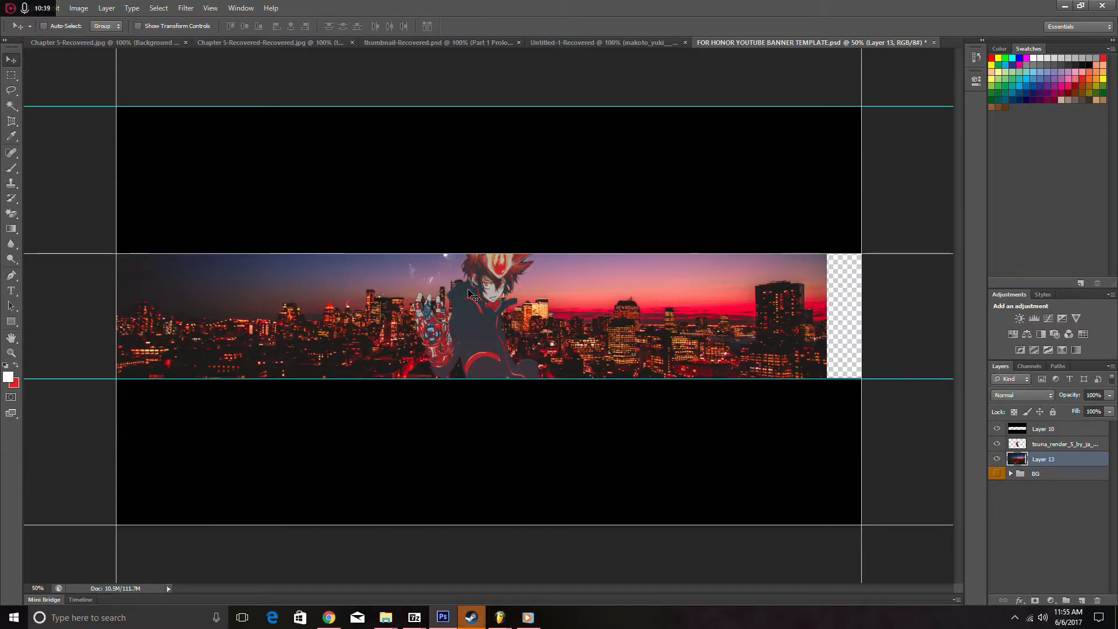
key("ctrl+s")
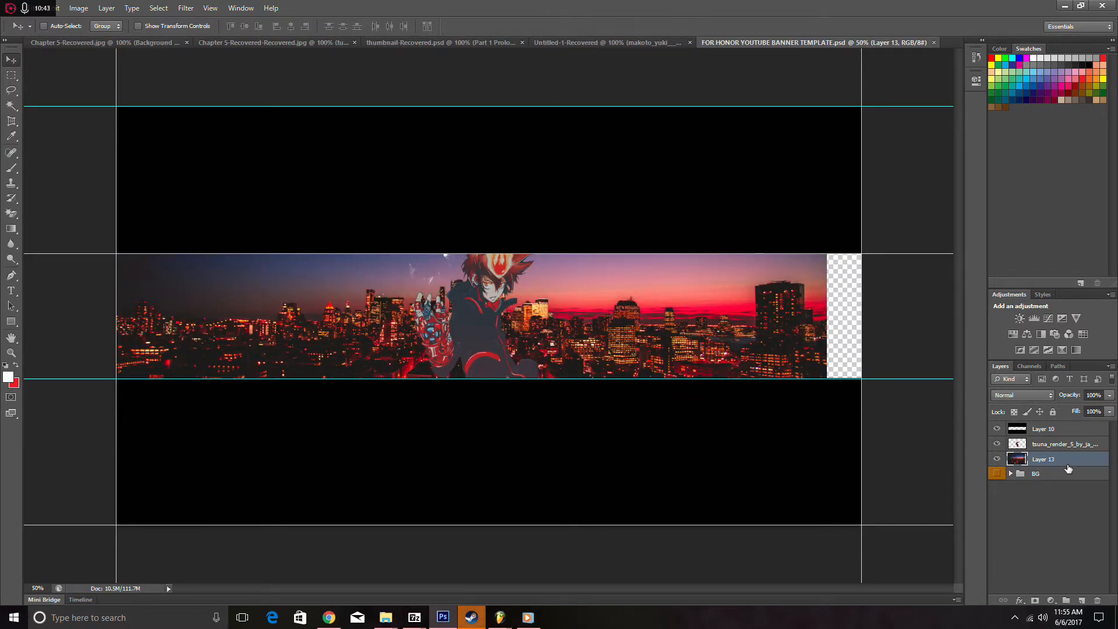
- Shift the skyline back to the right edge of the banner and stretch its left edge to the guide, at about 100.59% width
left_click_drag(652, 283, 687, 289)
left_click(52, 8)
left_click(109, 226)
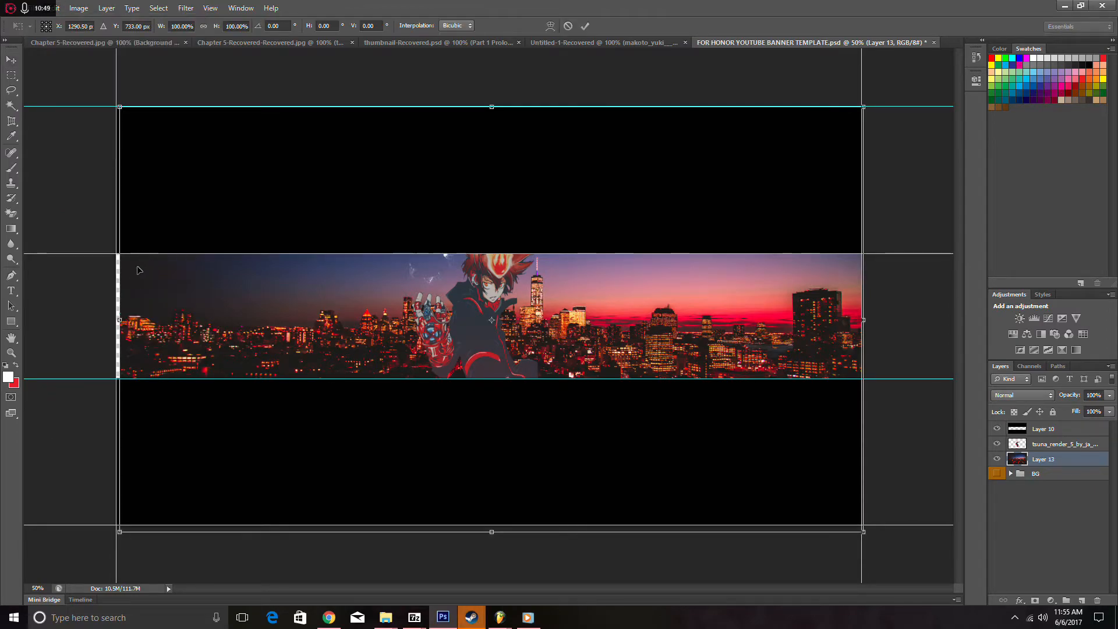
left_click_drag(122, 317, 115, 319)
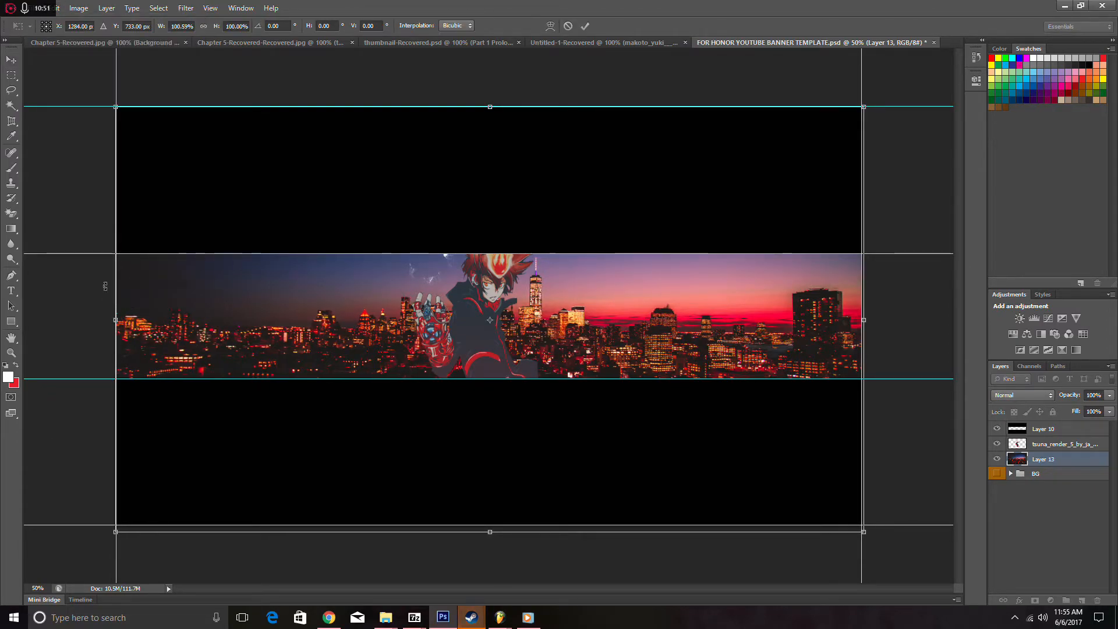
left_click(34, 9)
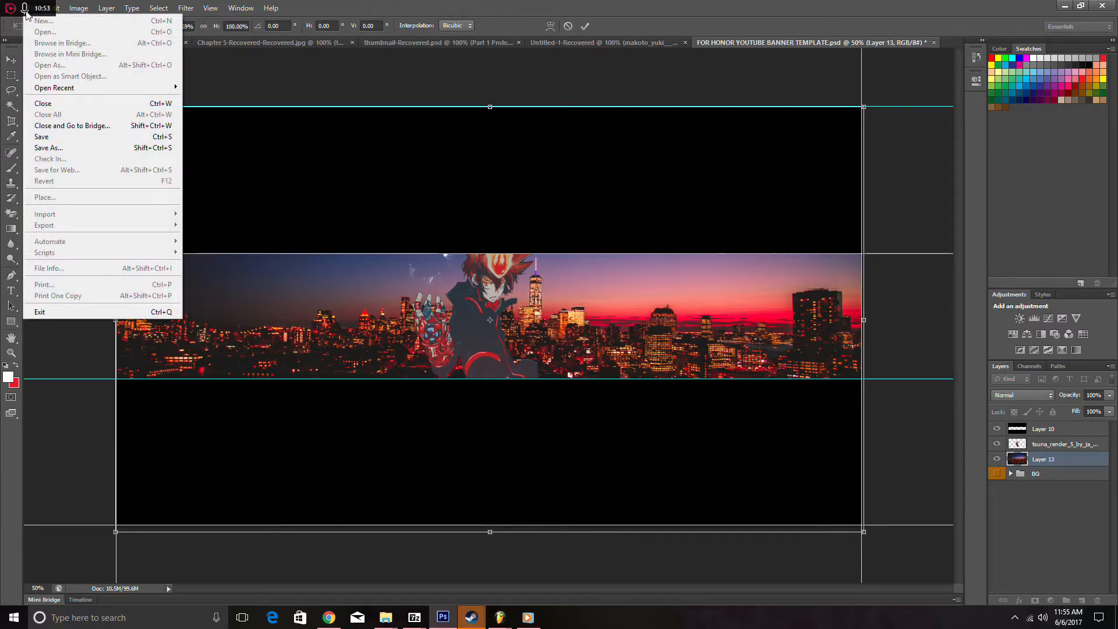
left_click(294, 93)
left_click(11, 60)
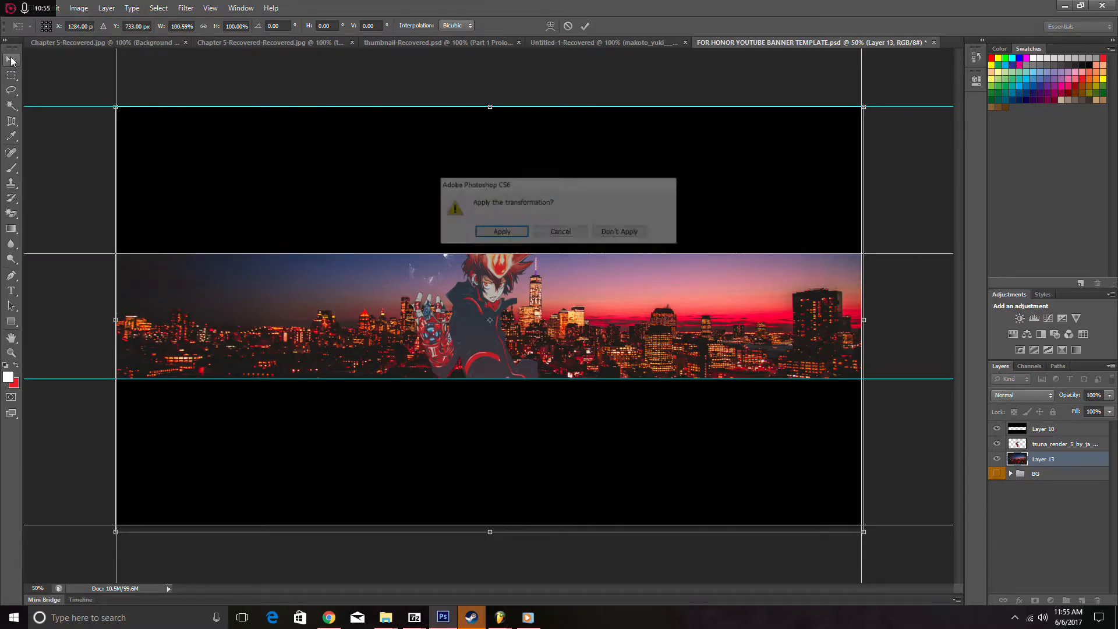
left_click(507, 233)
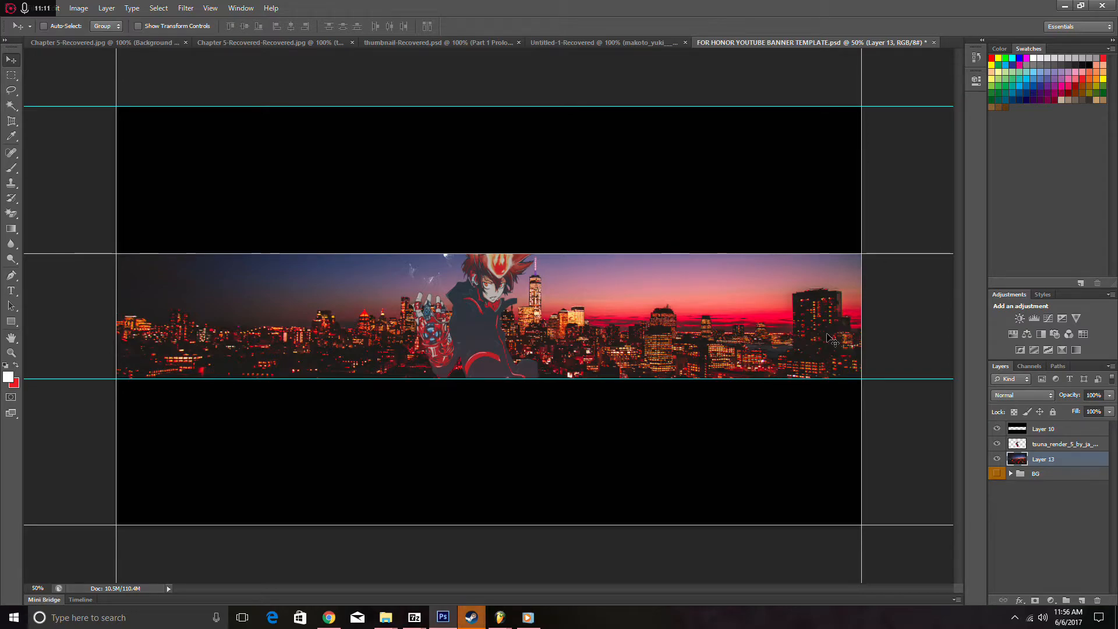
- Try erasing strokes across Tsuna's torso on the render layer with the size 30 Eraser tool, and undo them
left_click(1050, 445)
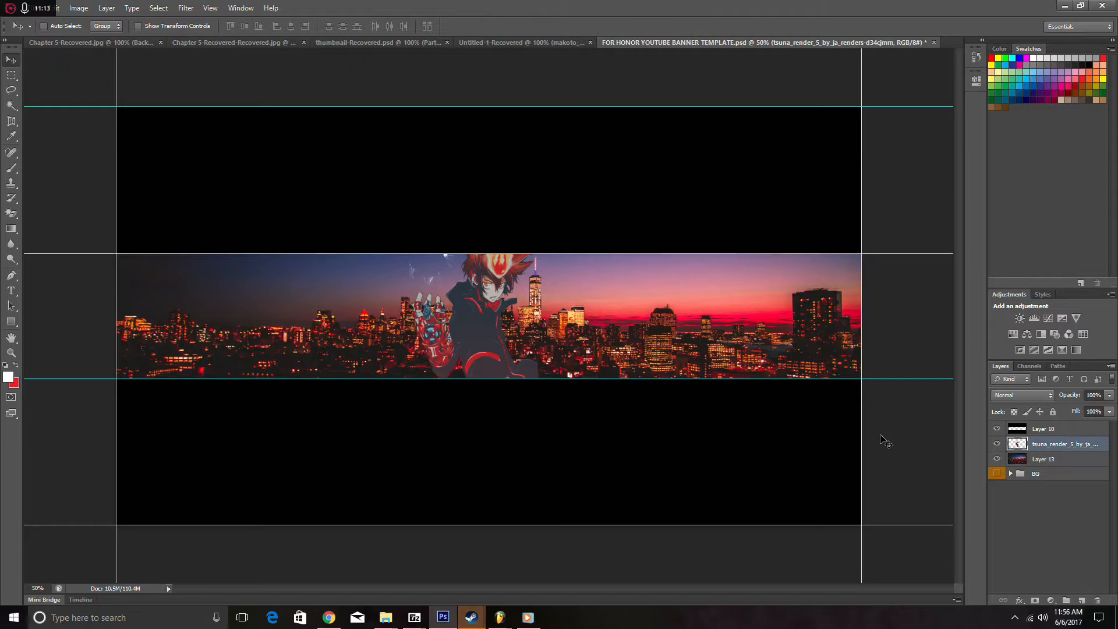
left_click(12, 214)
right_click(16, 217)
left_click(52, 212)
mouse_move(466, 313)
left_mouse_down()
mouse_move(526, 385)
mouse_move(522, 426)
left_mouse_up()
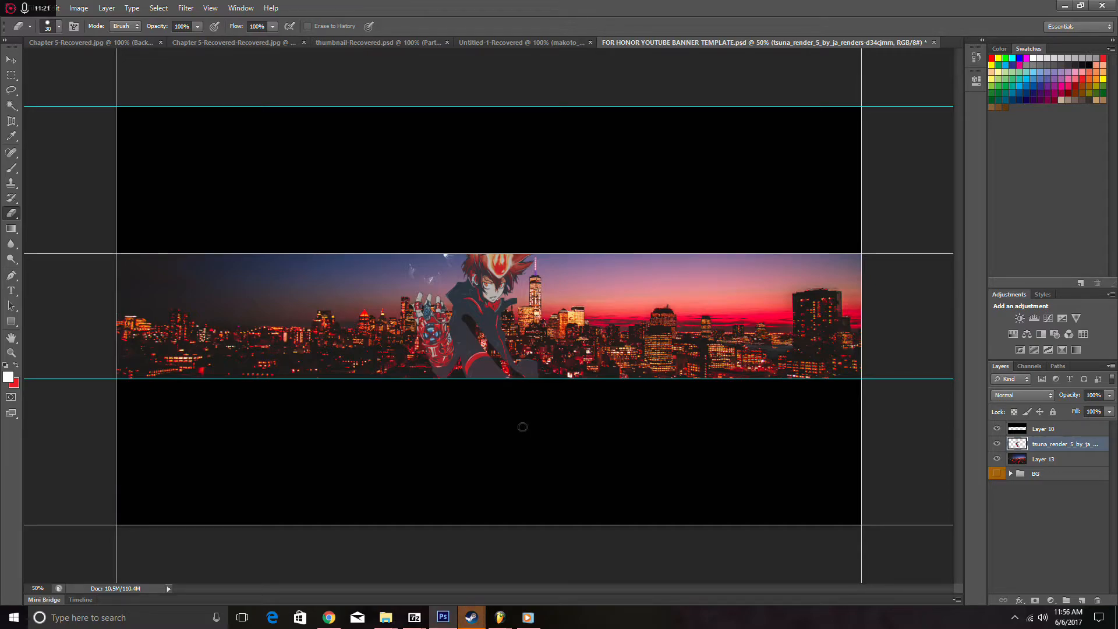
key("ctrl+z")
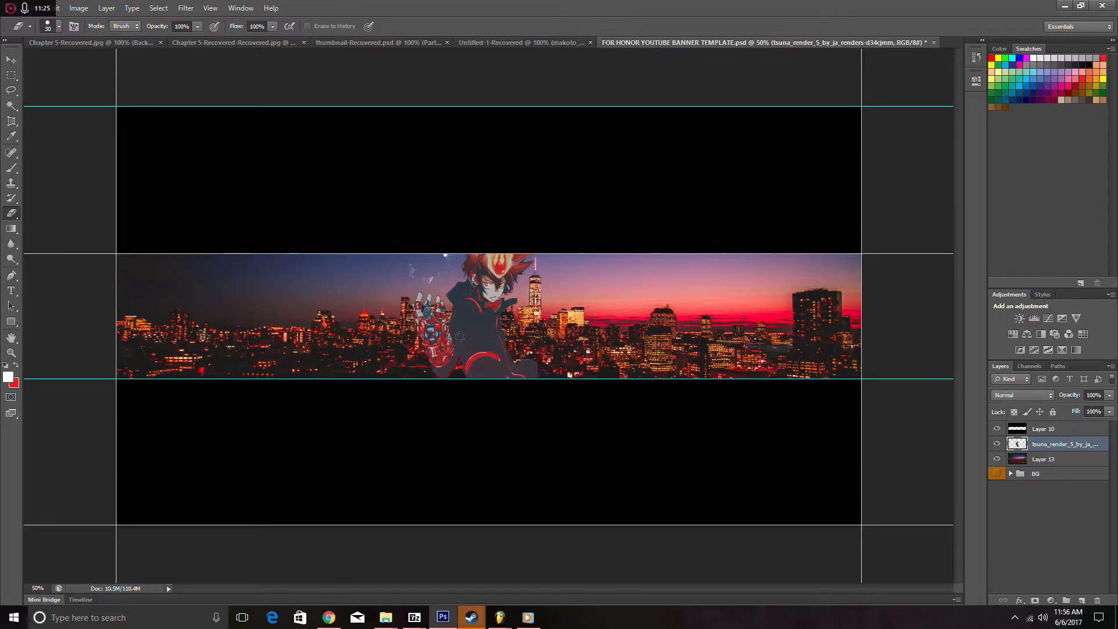
left_click_drag(479, 338, 499, 376)
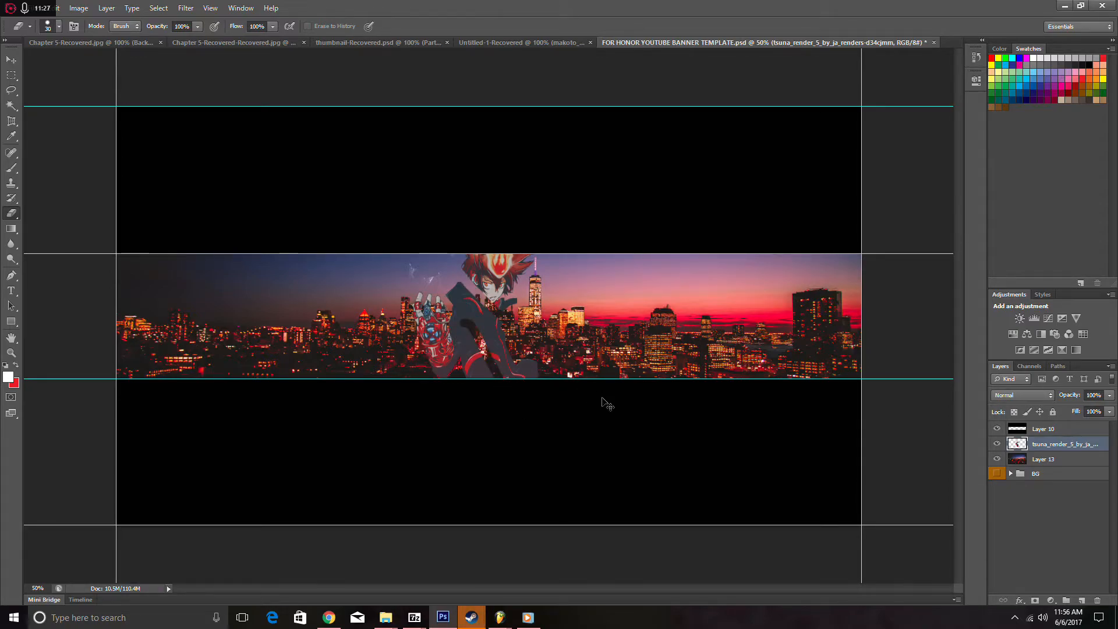
key("ctrl+z")
- Erase the stray white specks above Tsuna's raised gauntlet on the render layer with the Eraser tool
key("alt+bracketleft")
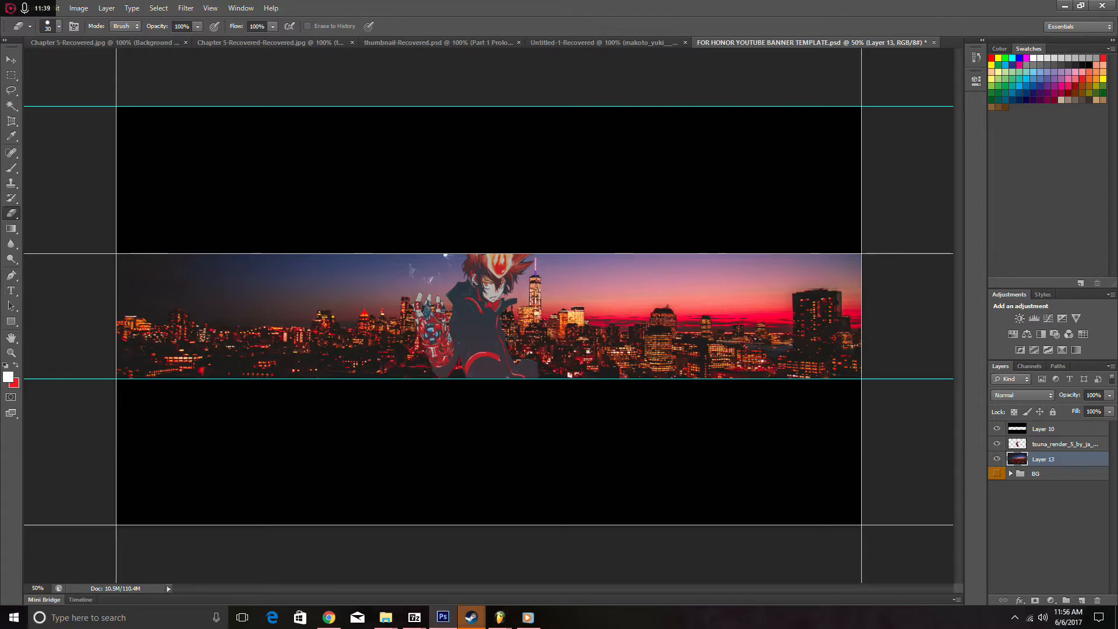
left_click_drag(411, 266, 417, 278)
key("ctrl+z")
left_click(1063, 446)
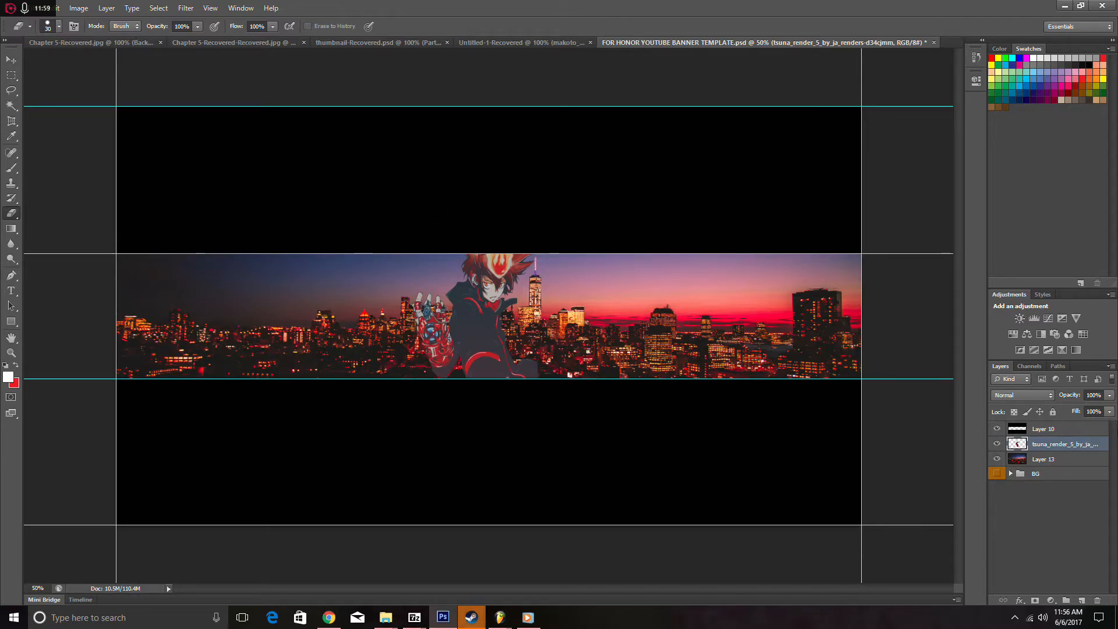
- Add a drop shadow with 21 px distance and 11% spread to the Tsuna render layer, and erase the stray specks above the gauntlet
left_click(78, 8)
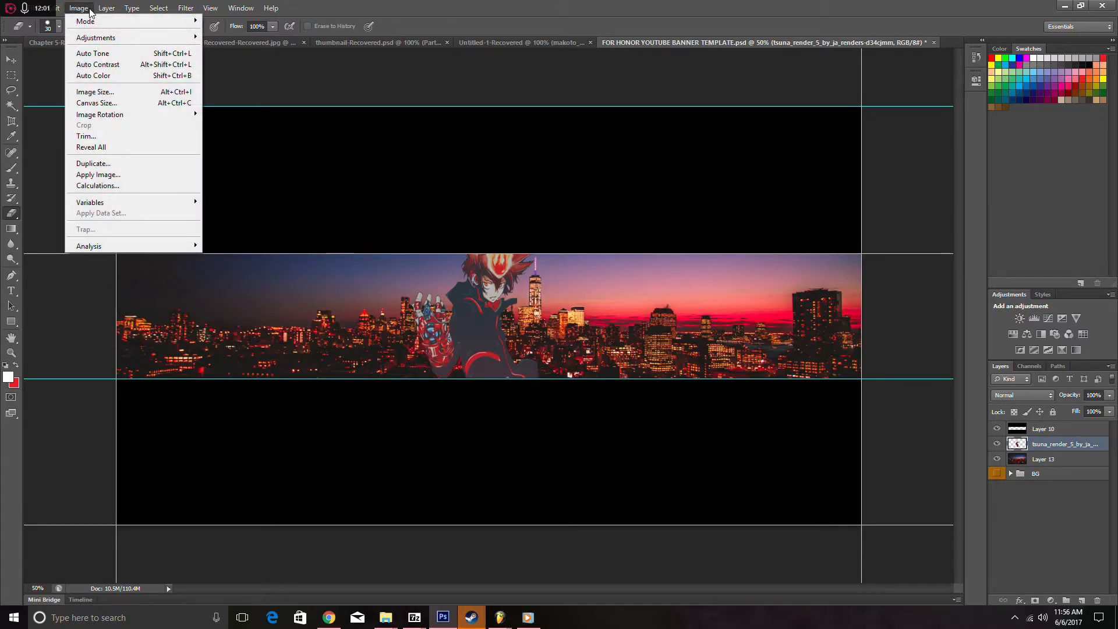
mouse_move(107, 8)
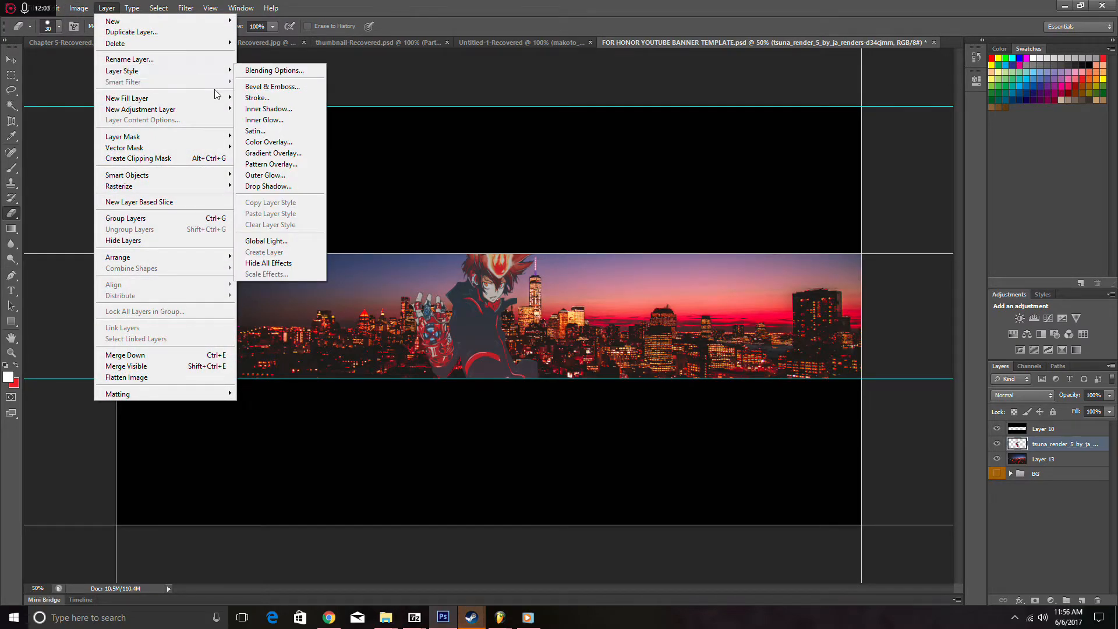
left_click(324, 185)
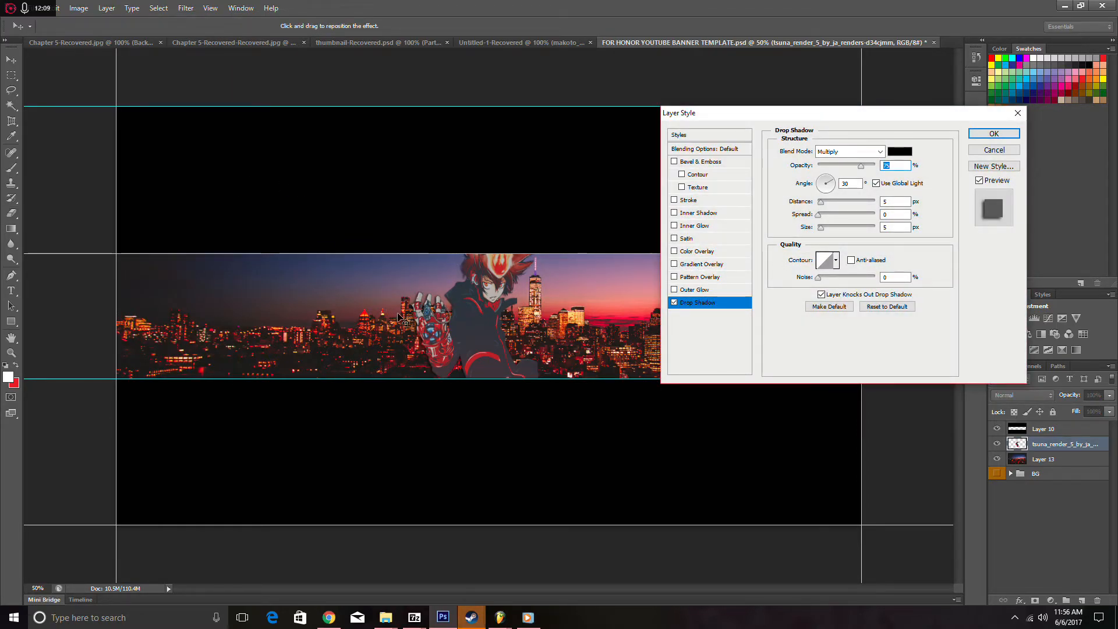
left_click(675, 302)
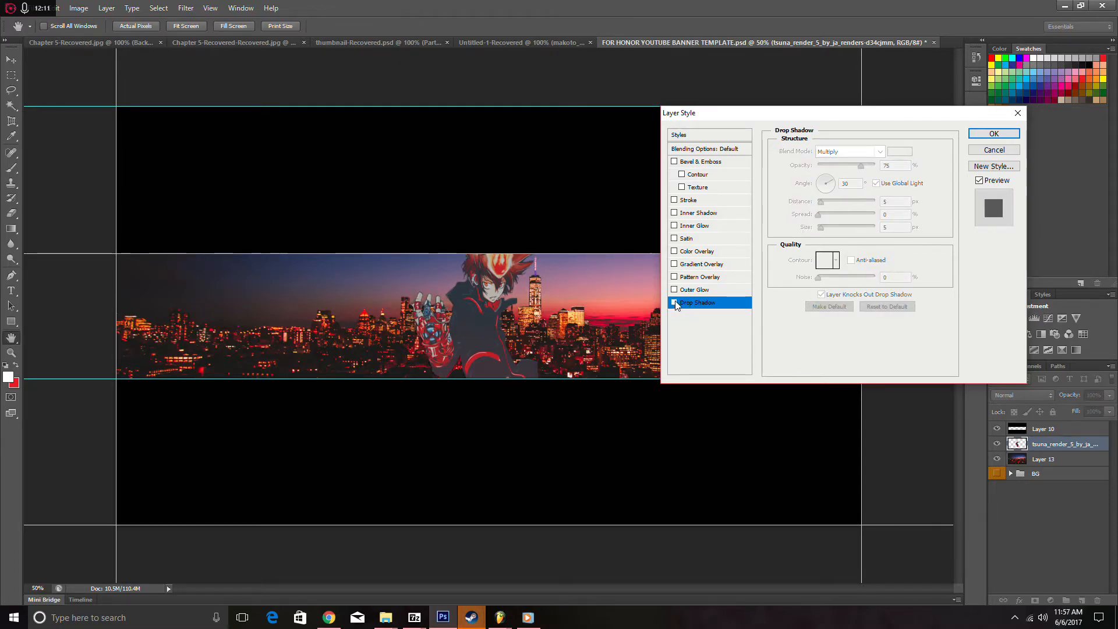
left_click(674, 302)
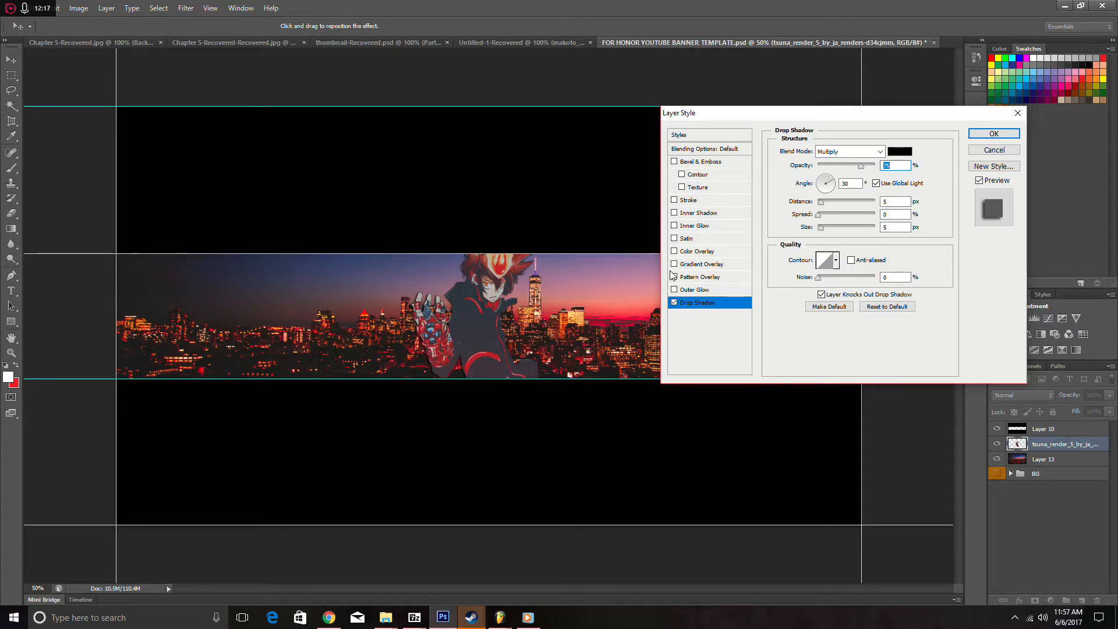
mouse_move(821, 202)
left_mouse_down()
mouse_move(833, 207)
mouse_move(823, 217)
left_mouse_up()
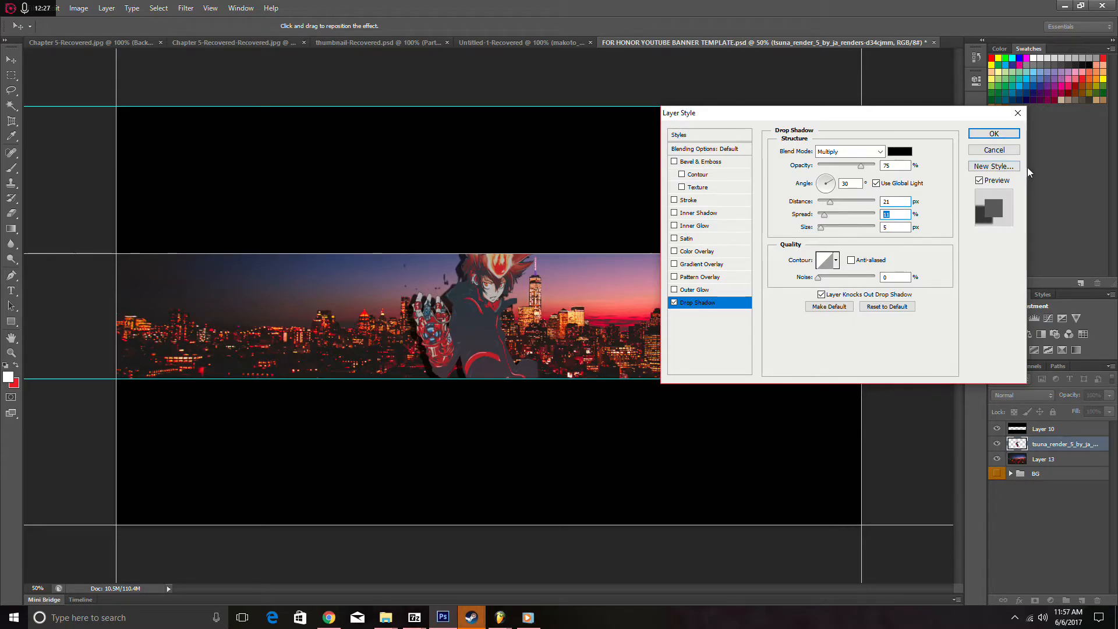
left_click(994, 133)
key("e")
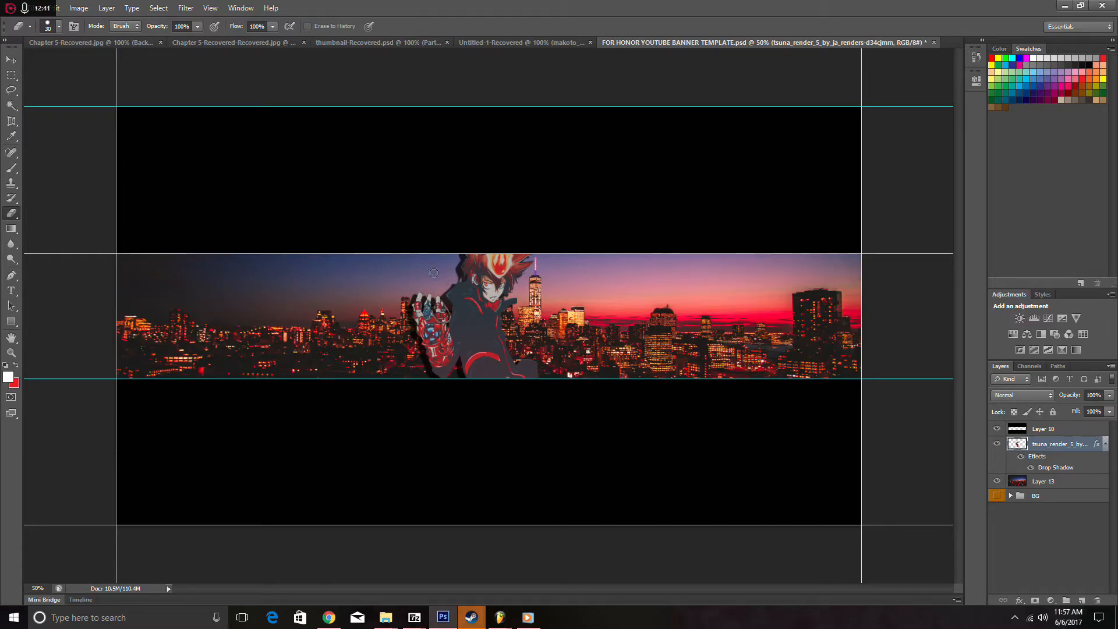
- Try the Bevel & Emboss effect on the Tsuna render layer and turn it off again
double_click(1057, 470)
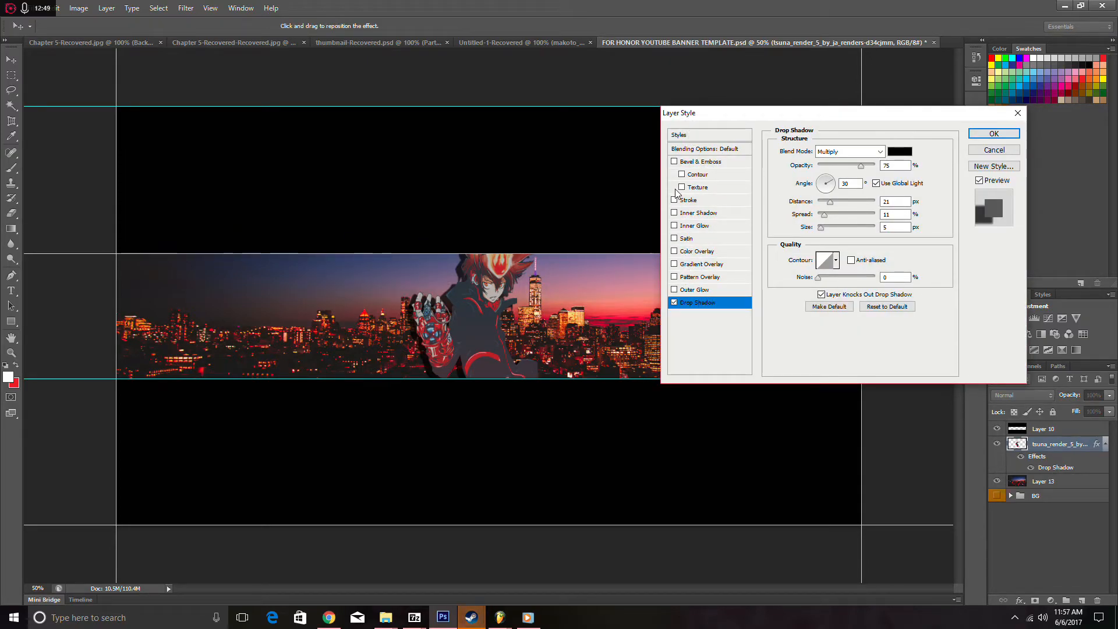
left_click(698, 163)
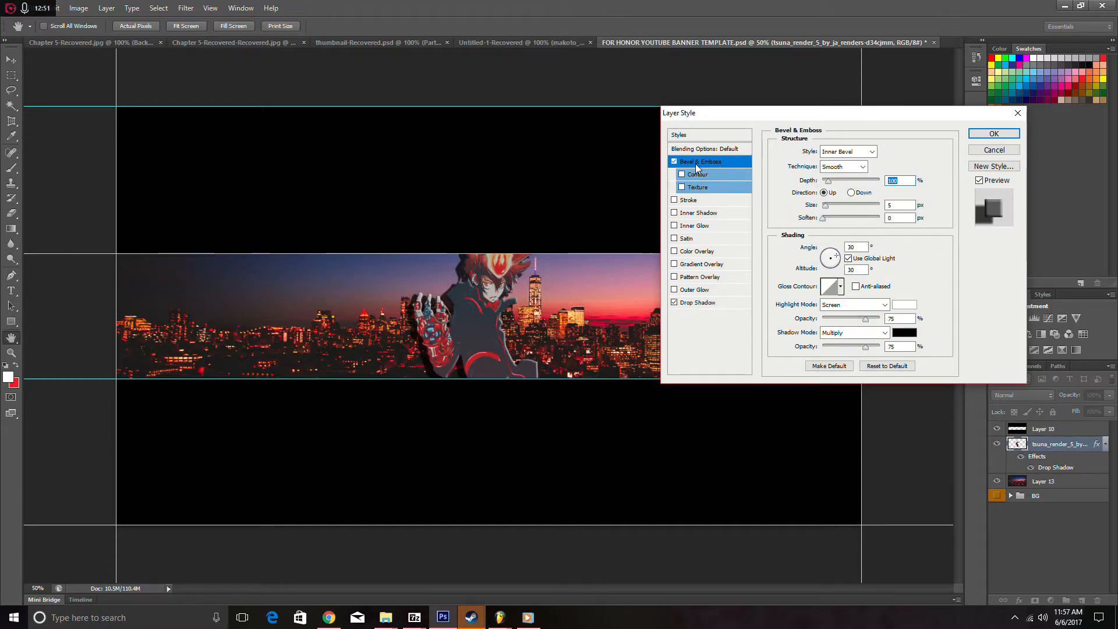
left_click(674, 162)
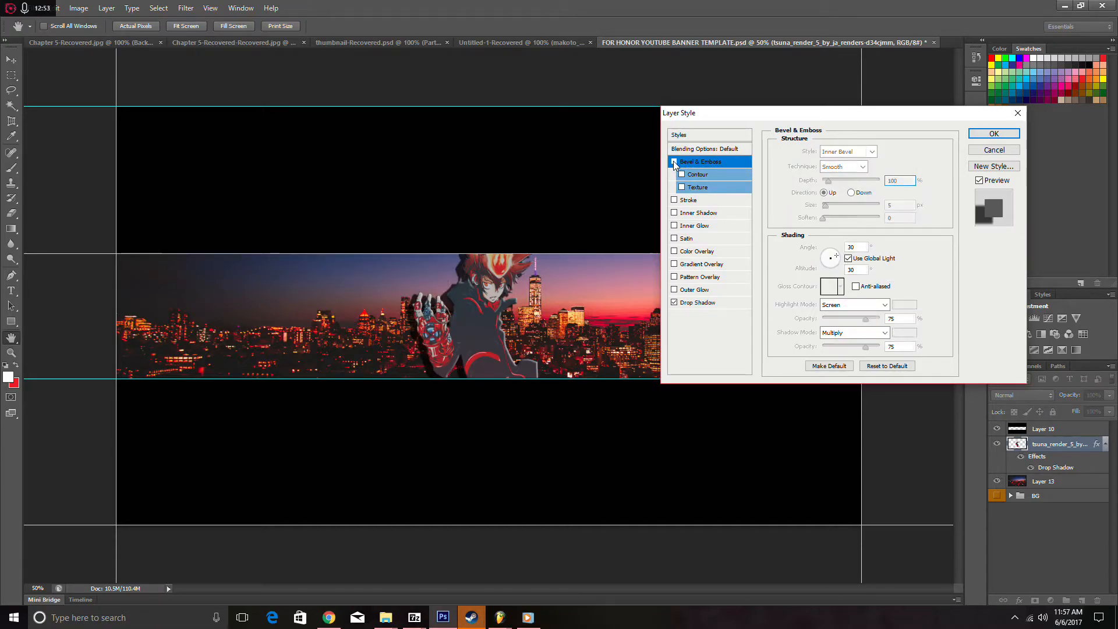
- Try blend modes such as Multiply, Darker Color, Linear Dodge (Add), Pin Light and Color on the Tsuna render layer, and return it to Normal
left_click(687, 150)
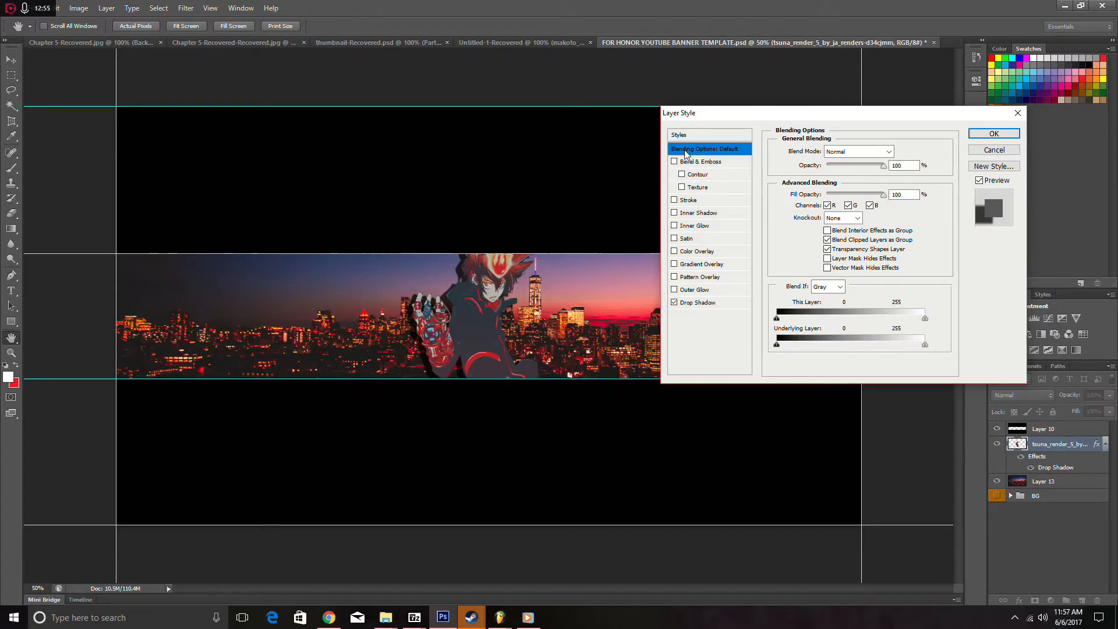
left_click(861, 151)
left_click(856, 158)
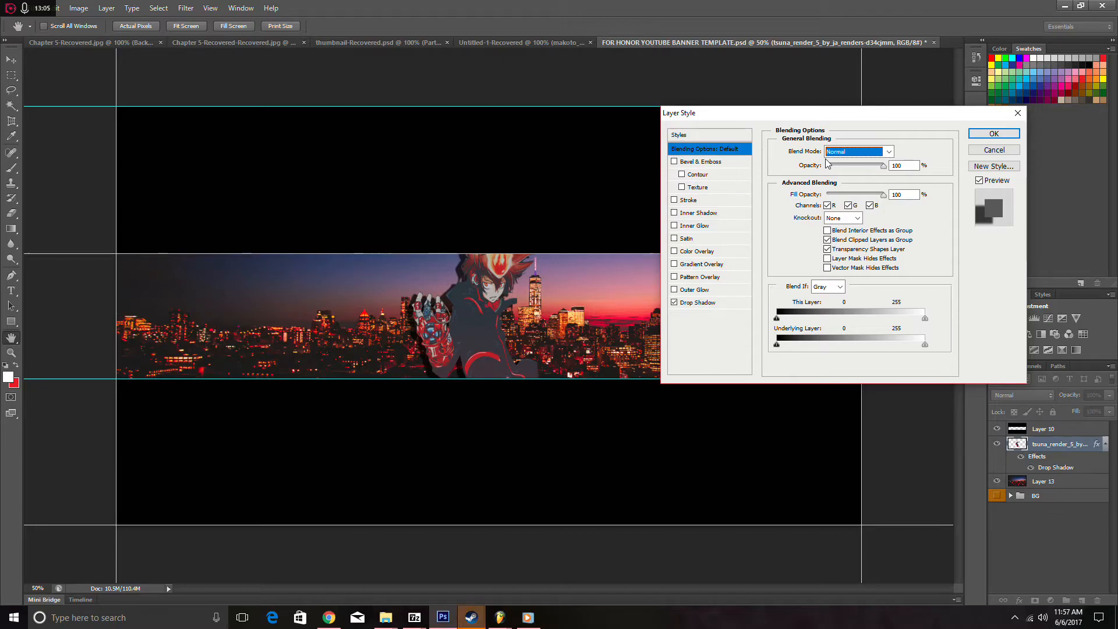
key("Down")
key("Down")
key("Down")
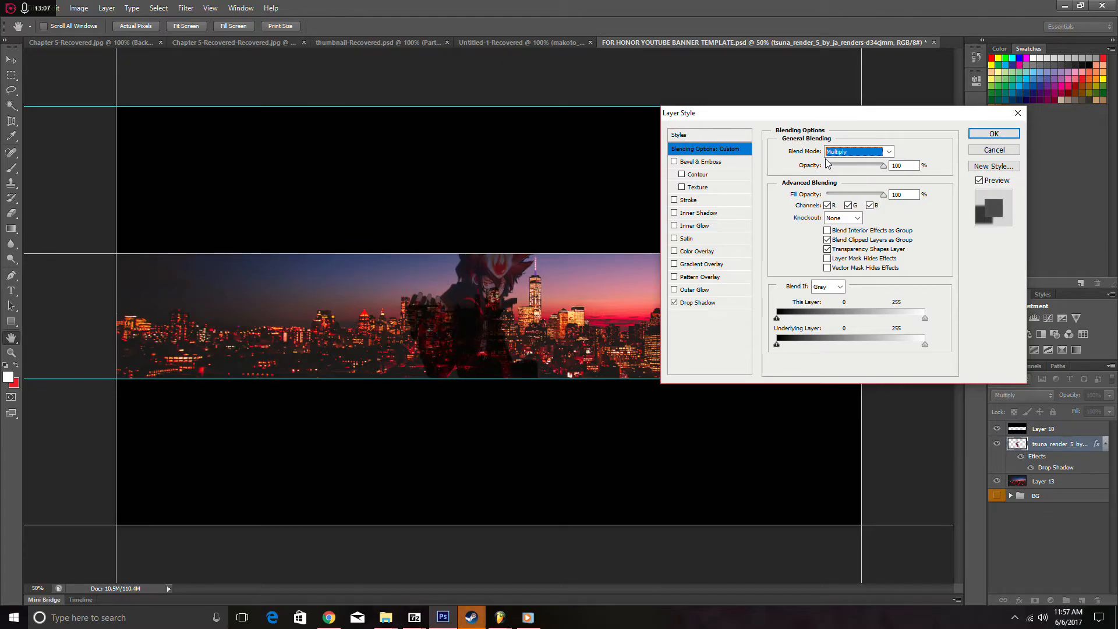
key("Down")
key("Down")
key("Down")
key("Down")
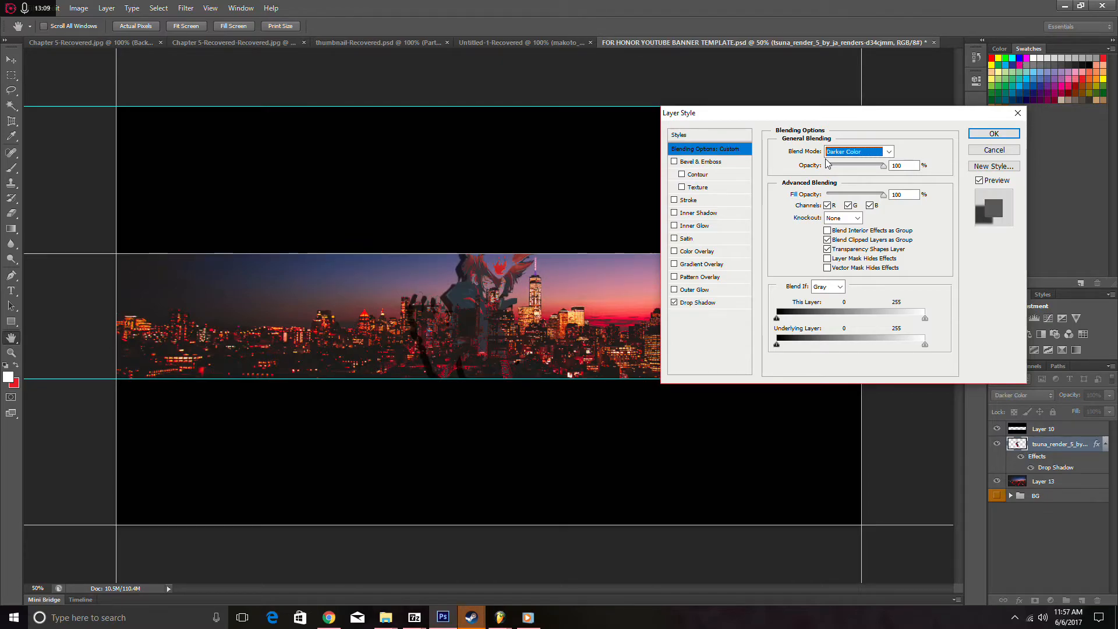
key("Up")
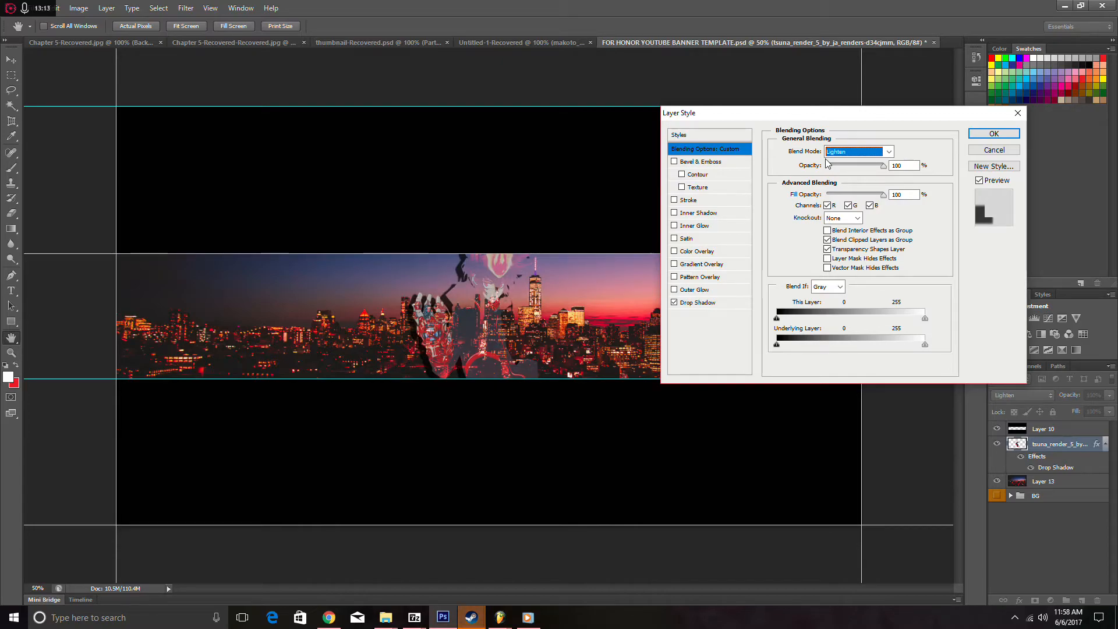
key("Down")
key("Up")
key("Down")
key("Down")
key("Down")
key("Down")
key("Down")
key("Down")
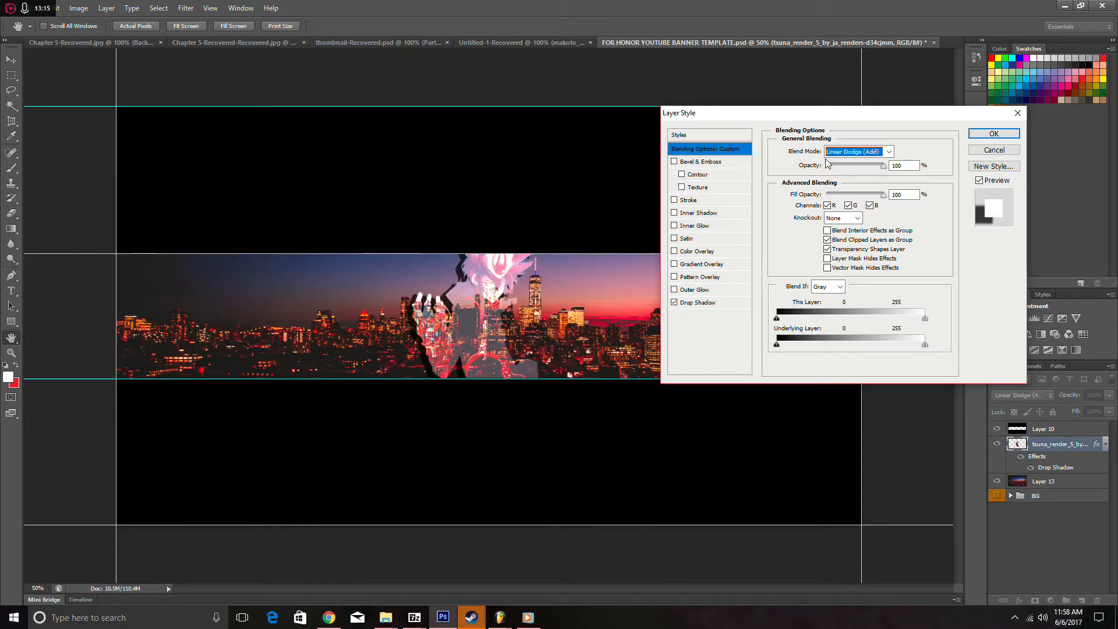
key("Down")
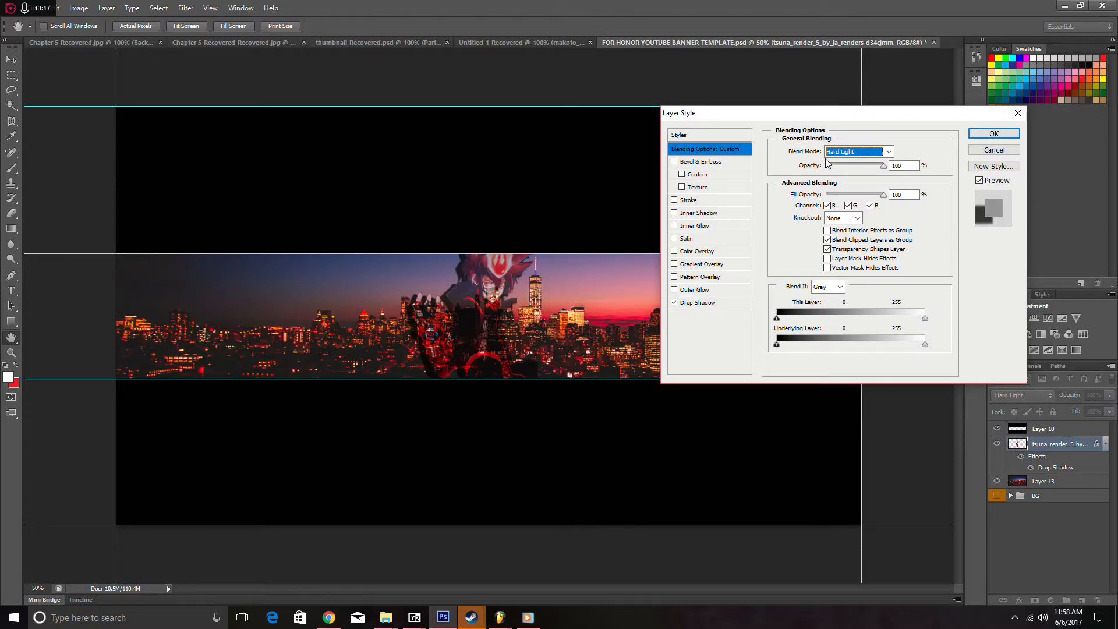
key("Down")
key("Down")
key("Down")
key("Down")
key("Down")
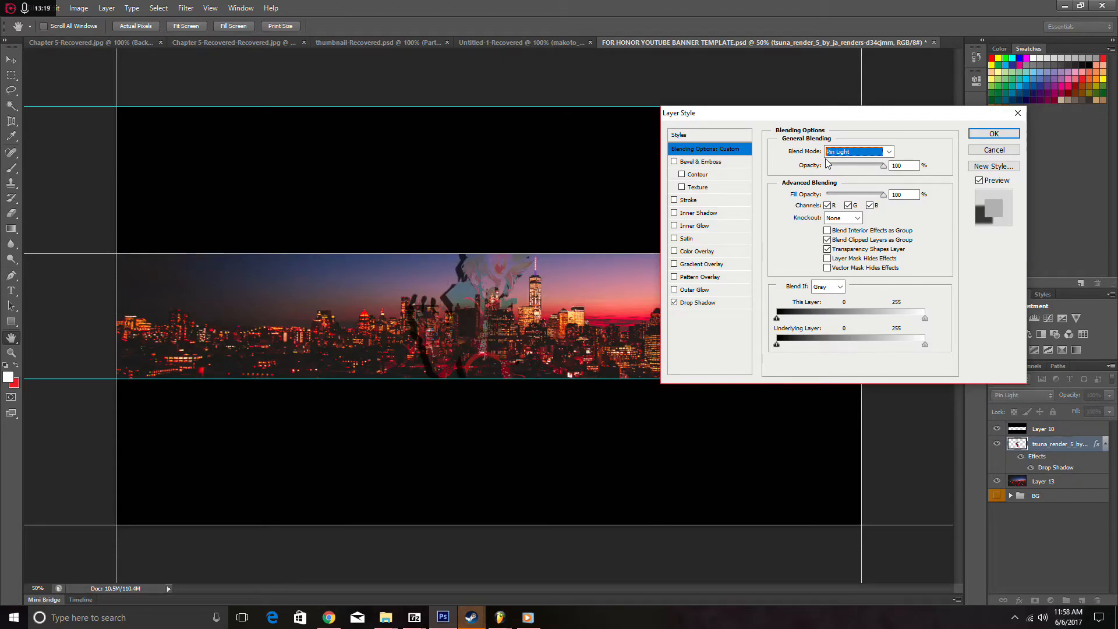
key("Down")
key("Down")
key("Down")
key("Down")
key("Down")
key("Down")
key("Down")
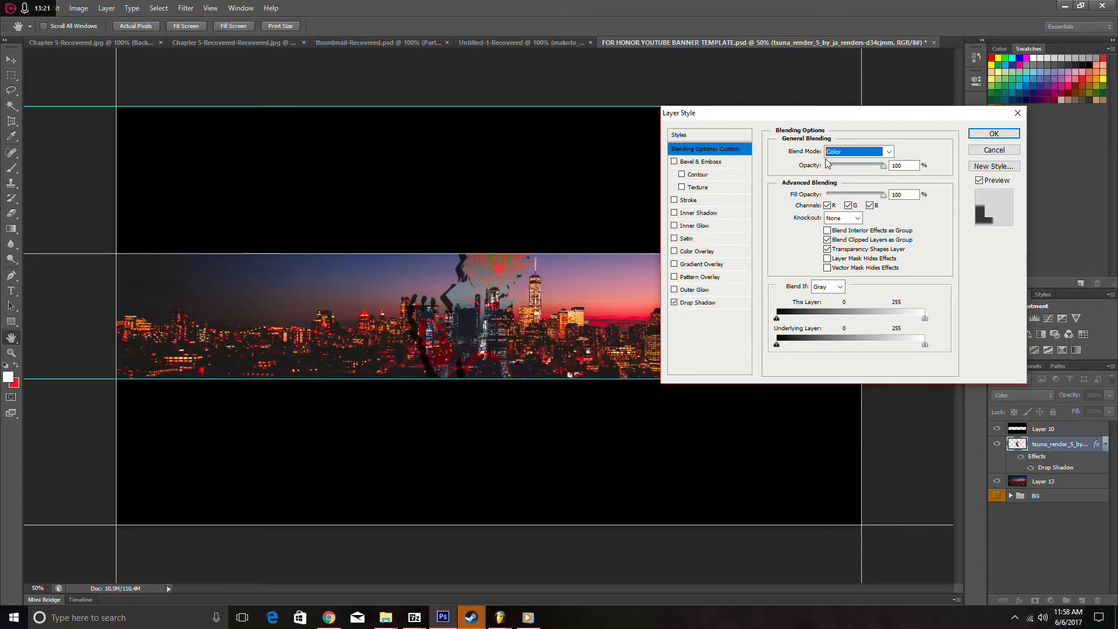
key("Up")
key("Up")
key("Up")
key("Up")
key("Up")
key("Up")
key("Up")
key("Up")
key("Up")
key("Up")
key("Up")
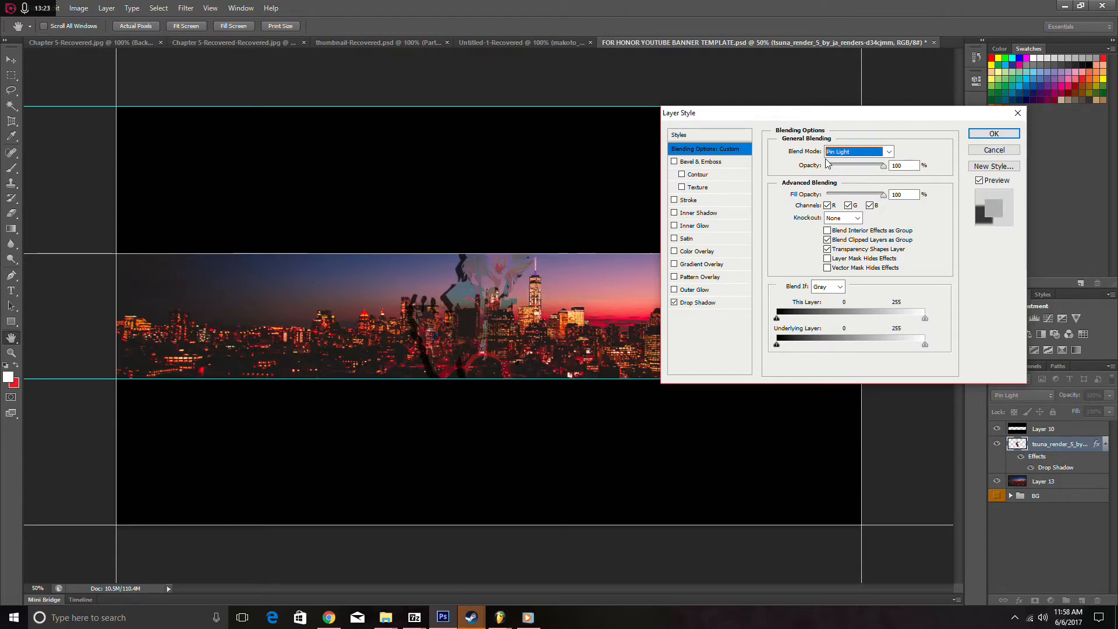
key("Up")
key("Up")
key("Up")
key("Up")
key("Up")
key("Up")
key("Up")
key("Up")
key("Up")
key("Up")
key("Up")
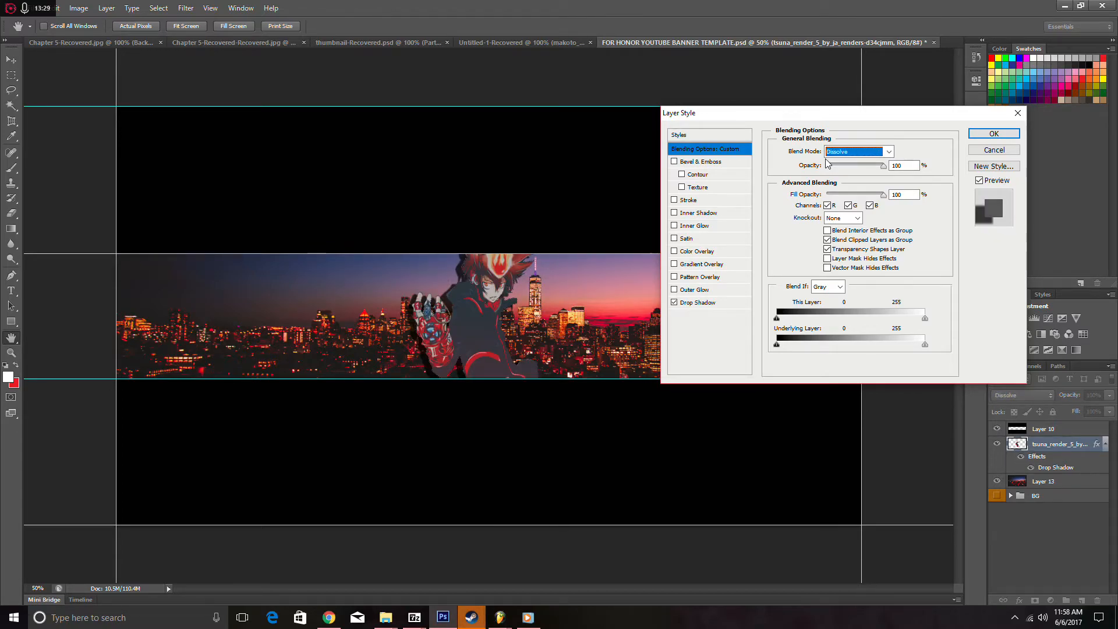
key("Up")
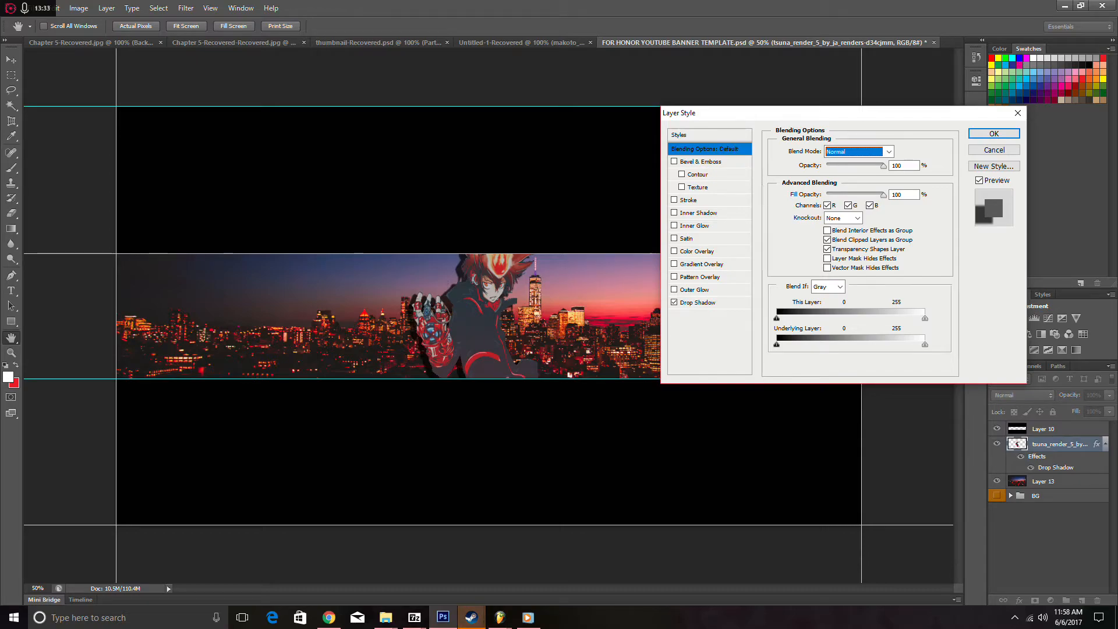
left_click(983, 133)
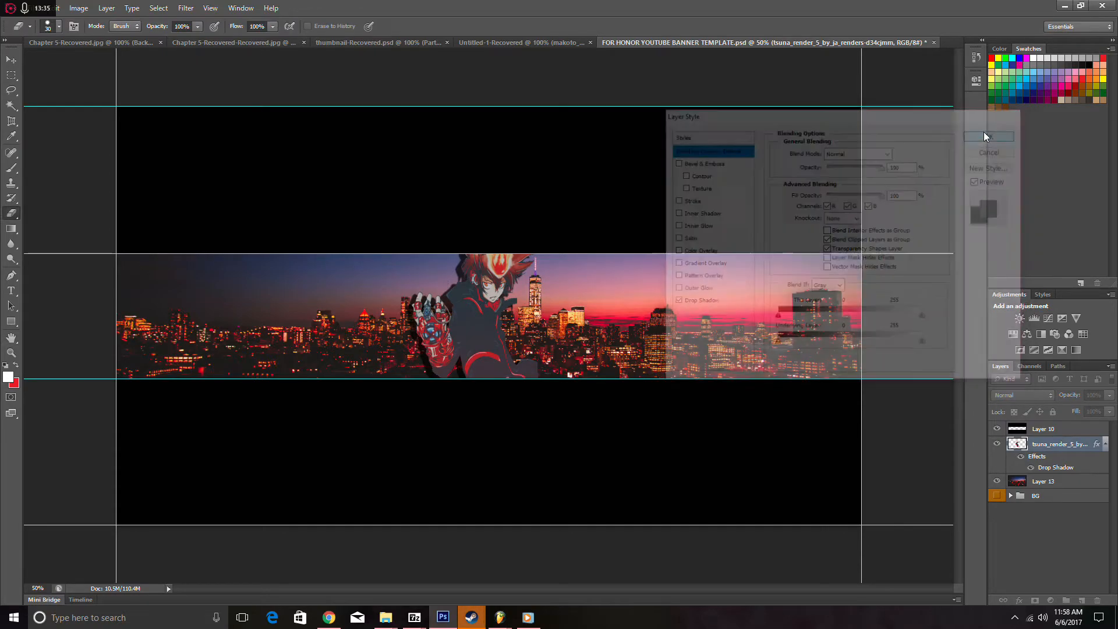
- Reopen the Tsuna render's layer style, preview Bevel & Emboss once more, and switch it off
double_click(1071, 467)
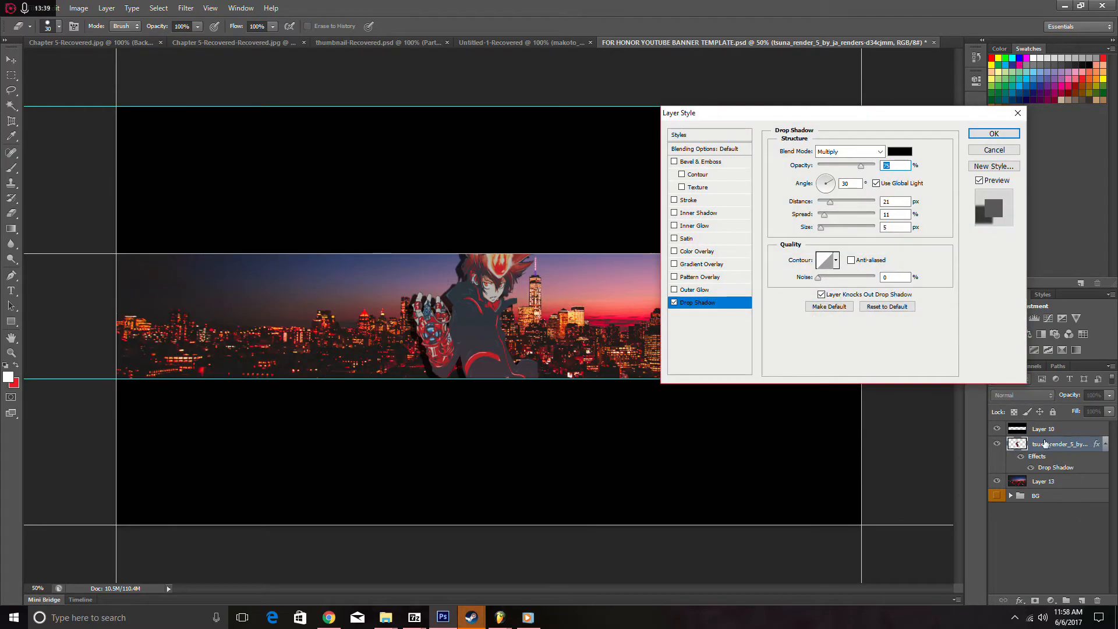
left_click(734, 163)
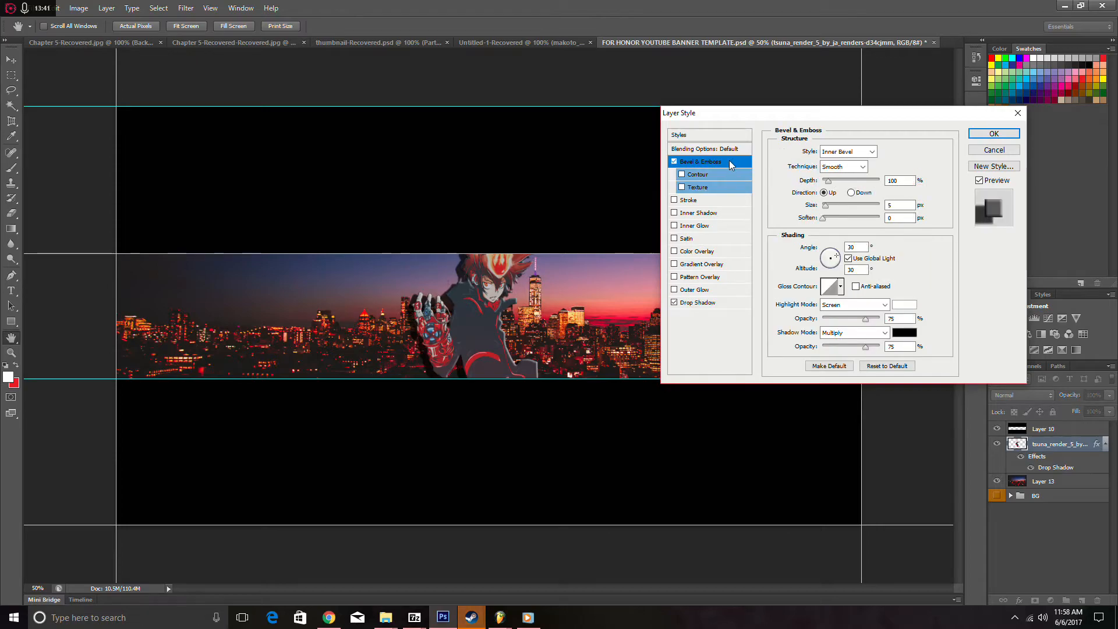
left_click(675, 161)
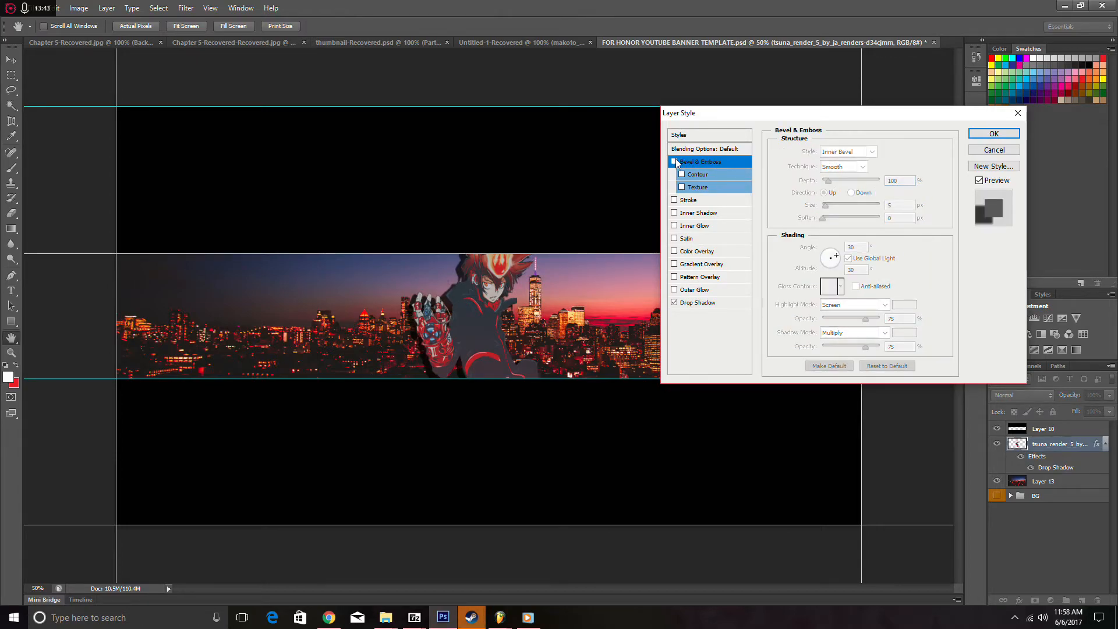
- Try fill opacities of 83% and 72% with the Dissolve and Lighten blend modes on the Tsuna render, and restore Normal blending
left_click(705, 148)
mouse_move(883, 194)
left_mouse_down()
mouse_move(863, 198)
mouse_move(875, 198)
left_mouse_up()
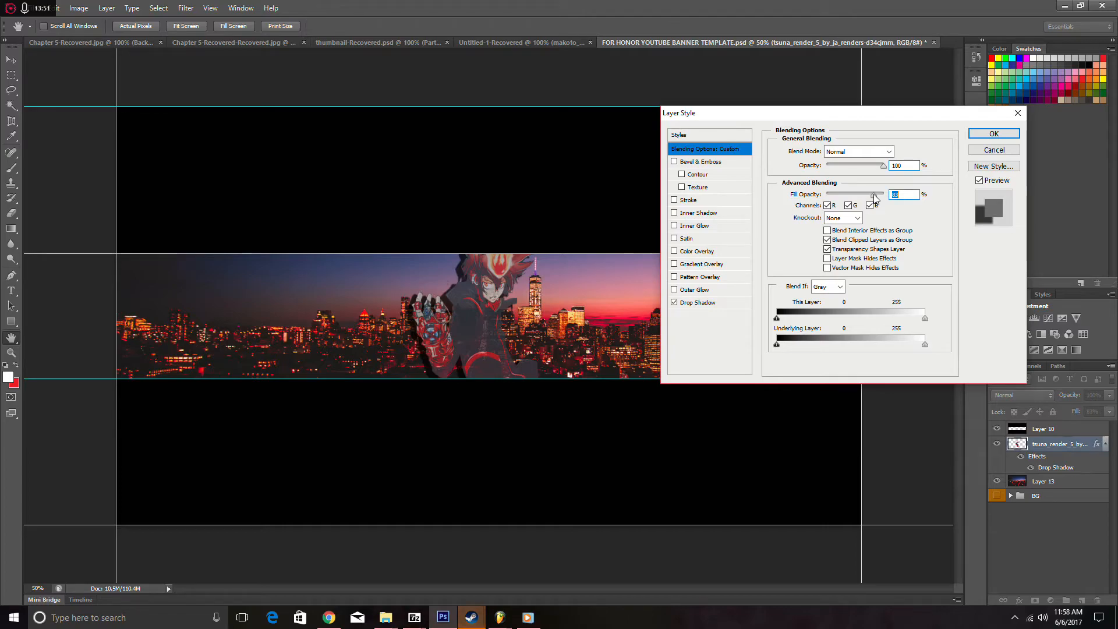
left_click(871, 152)
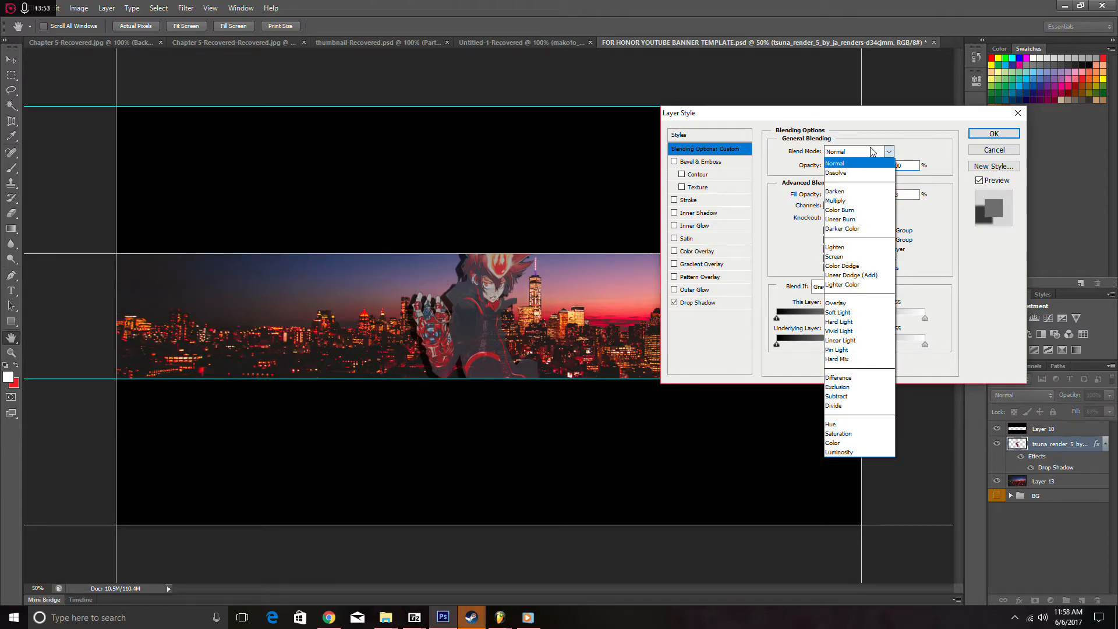
left_click(871, 152)
scroll(870, 150, "down", 4)
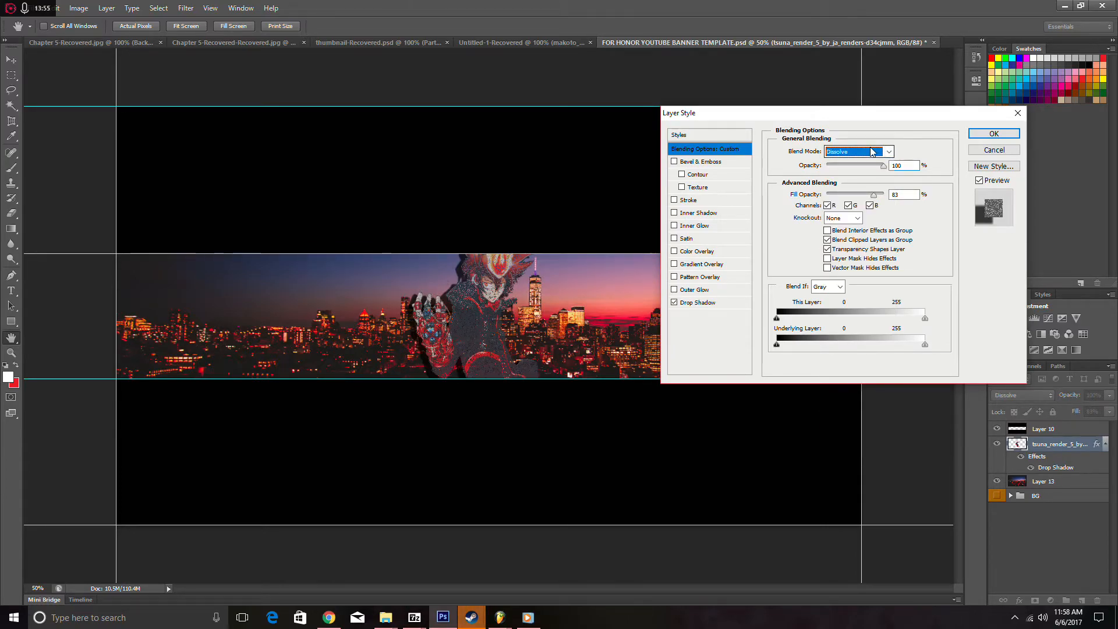
scroll(872, 152, "down", 3)
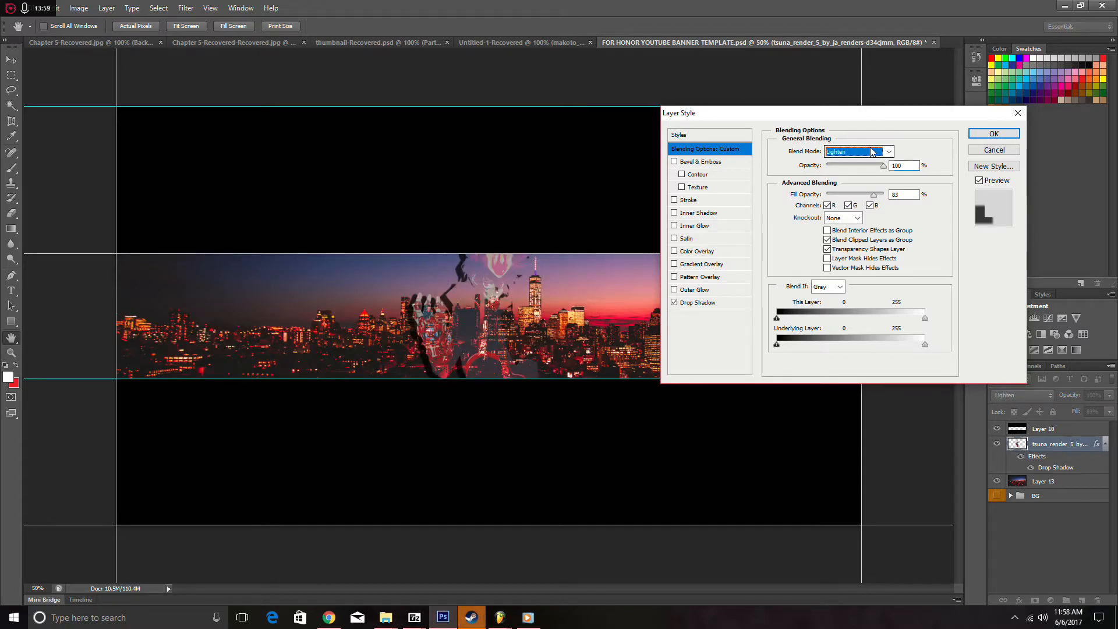
left_click(898, 194)
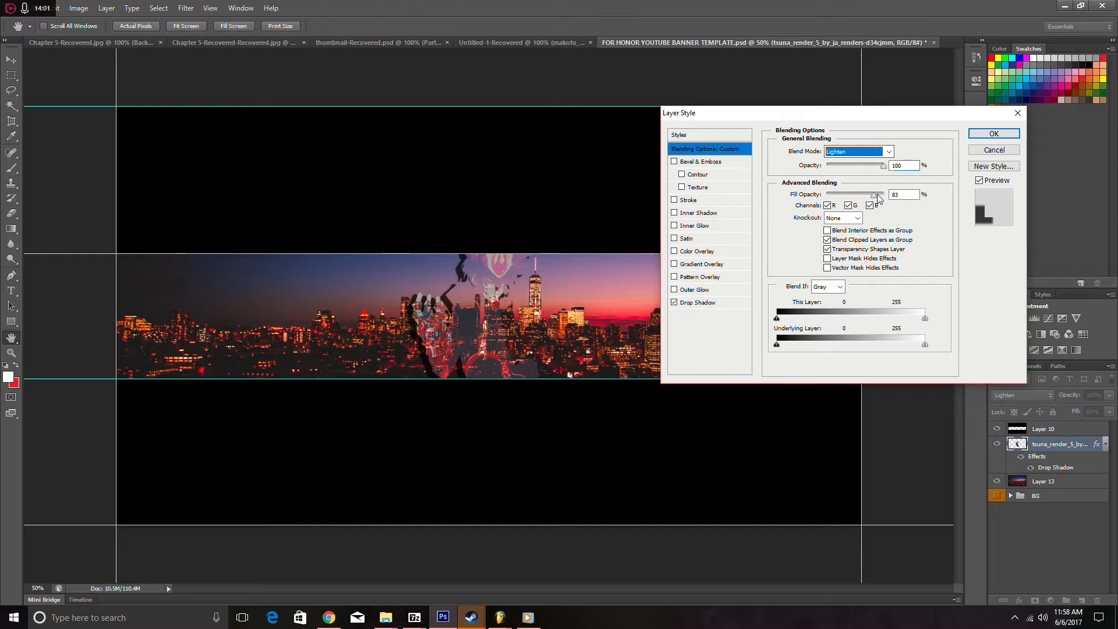
scroll(898, 195, "up", 17)
left_click_drag(883, 195, 869, 195)
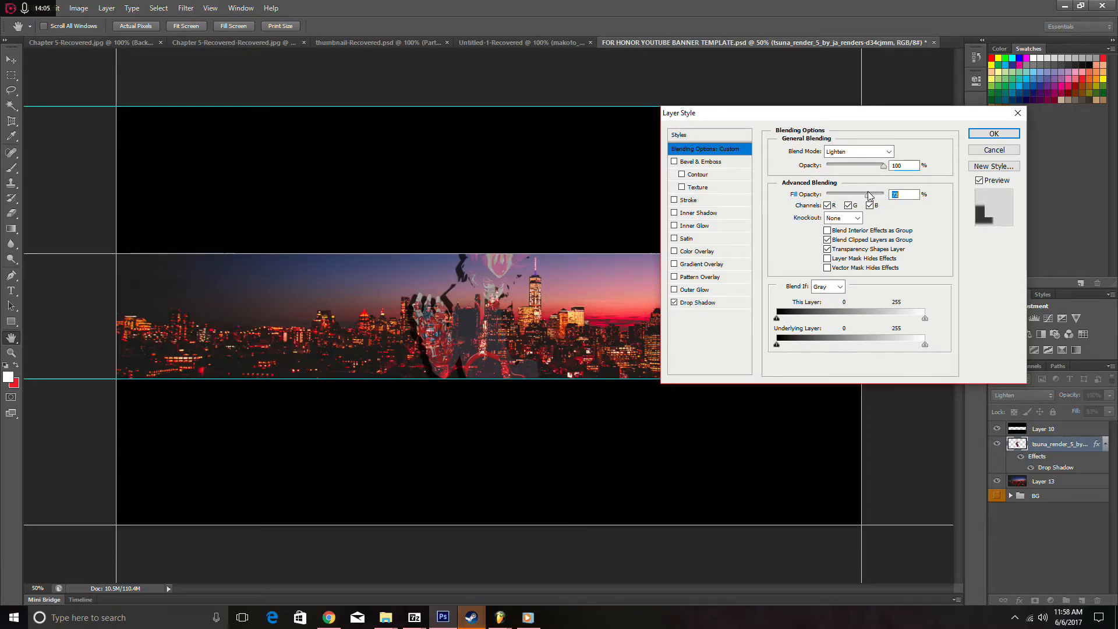
left_click(888, 151)
left_click(881, 165)
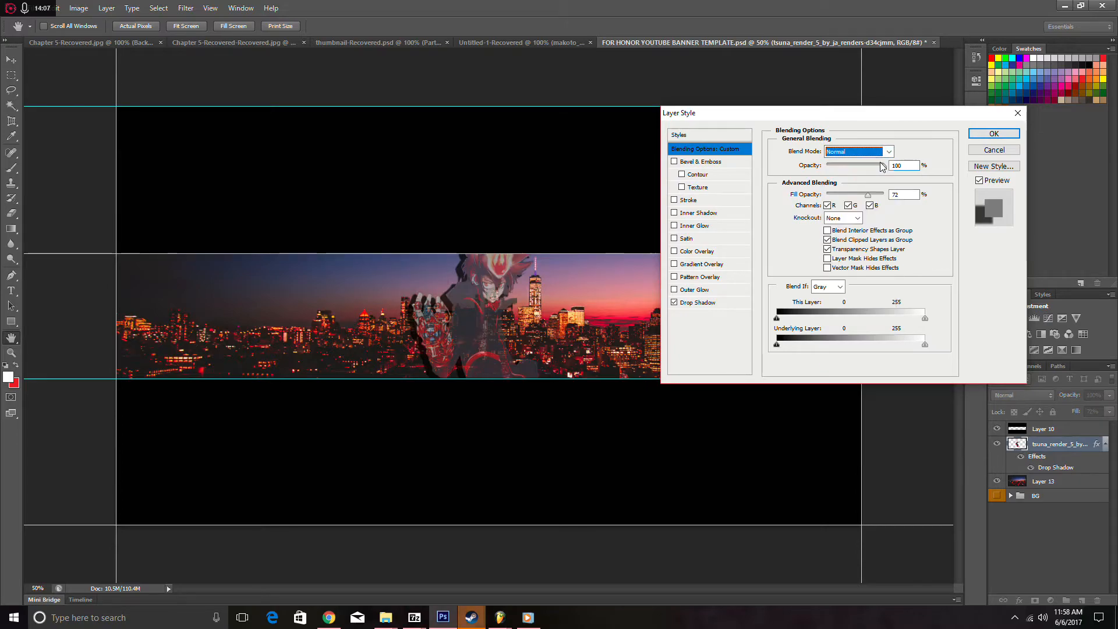
- Set the Tsuna render layer's fill opacity to 84% and apply the layer style
left_click(872, 195)
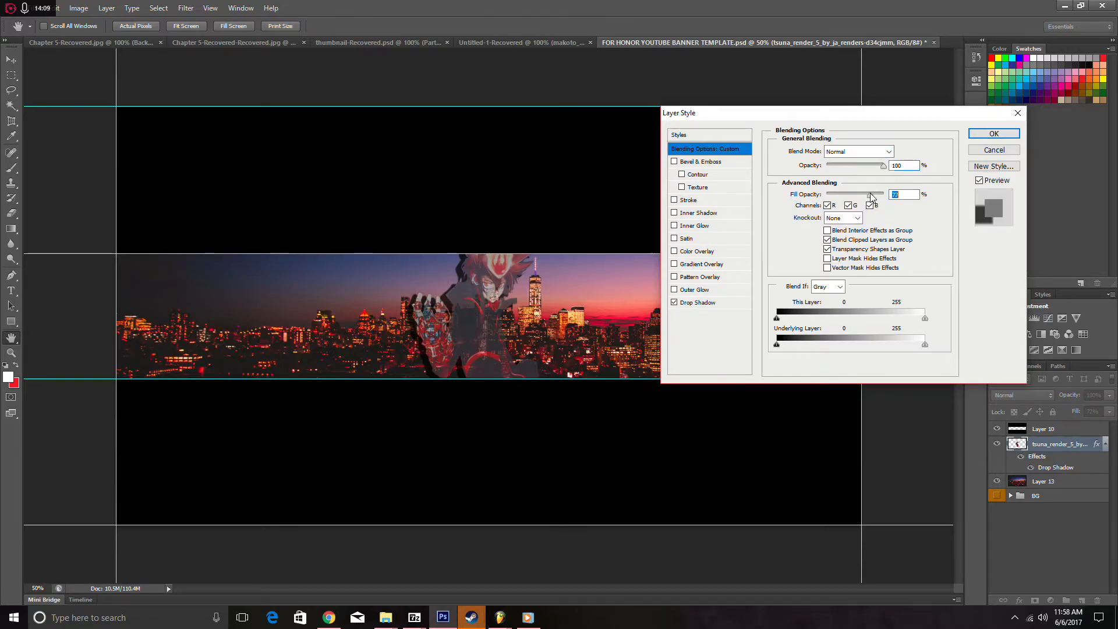
key("e")
left_click(984, 134)
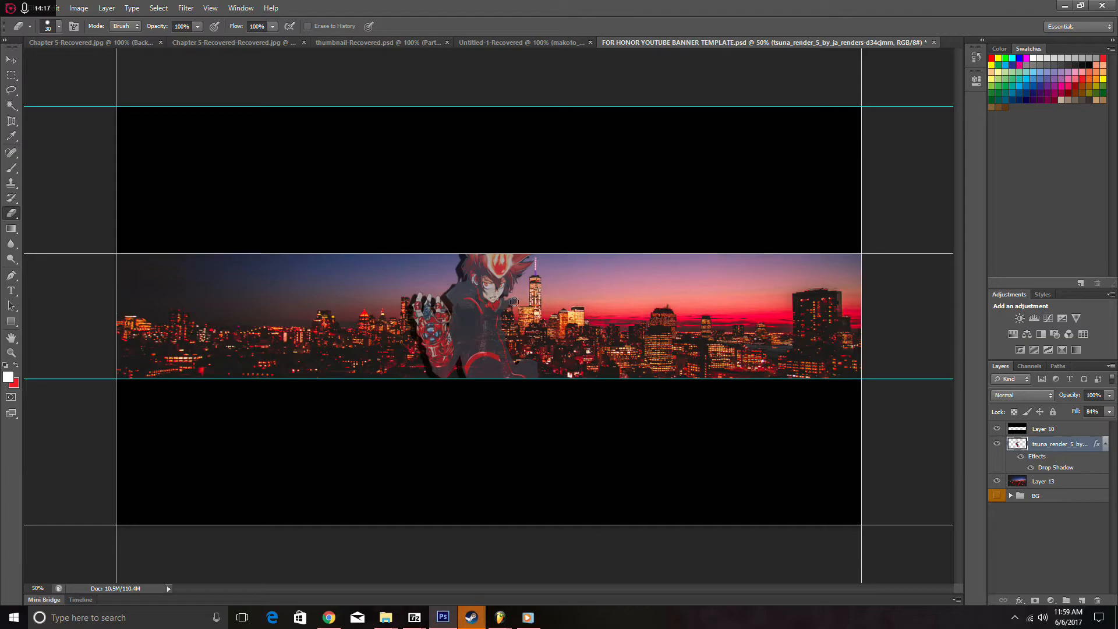
- Add the placeholder text "asdcfxaz" over the skyline beside the Tsuna render and set its size to 72 pt
left_click(14, 61)
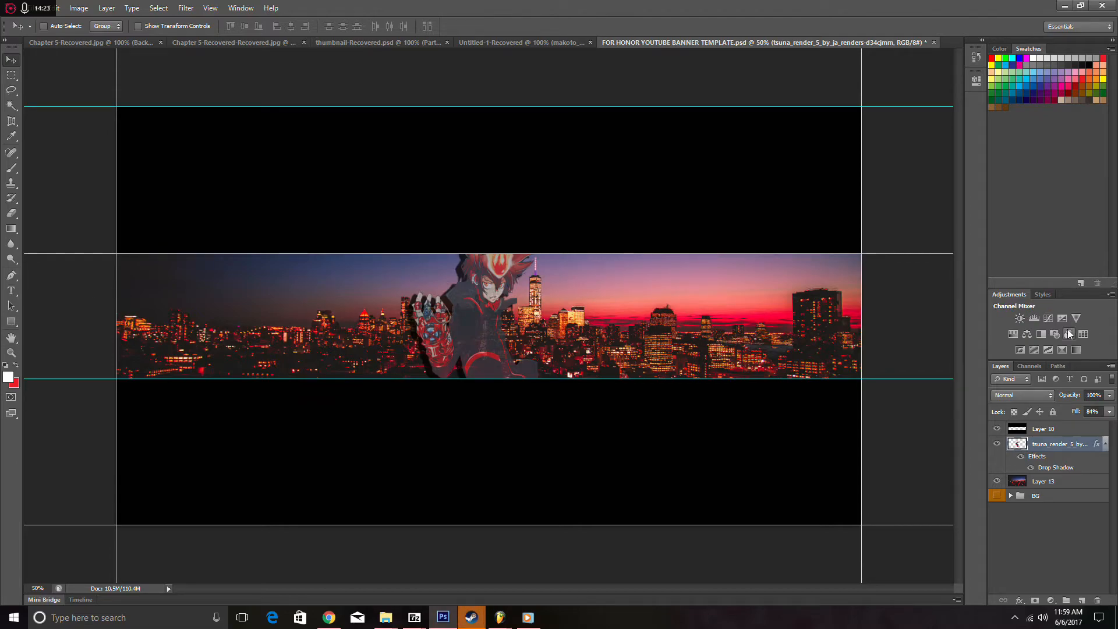
left_click(12, 296)
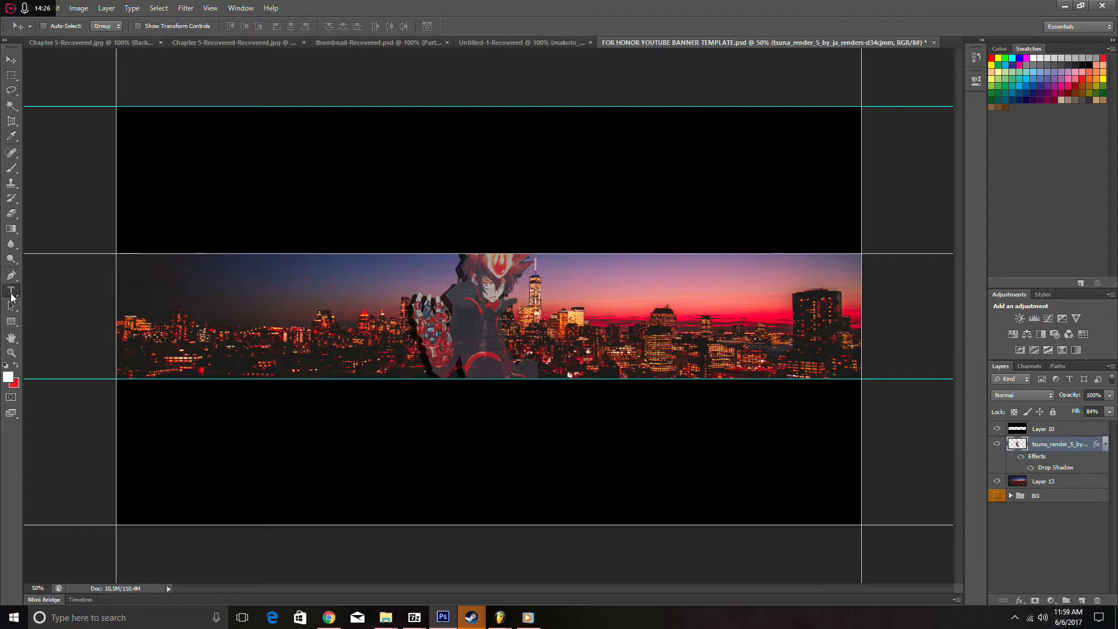
left_click(274, 324)
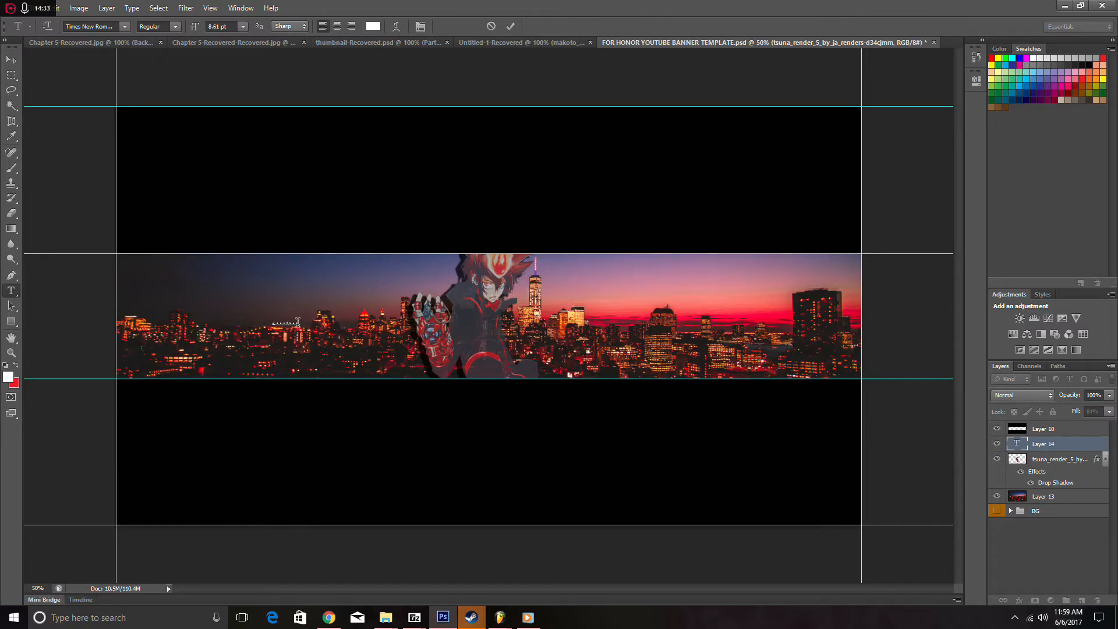
left_click_drag(298, 322, 269, 323)
right_click(291, 327)
left_click(305, 331)
left_click(243, 27)
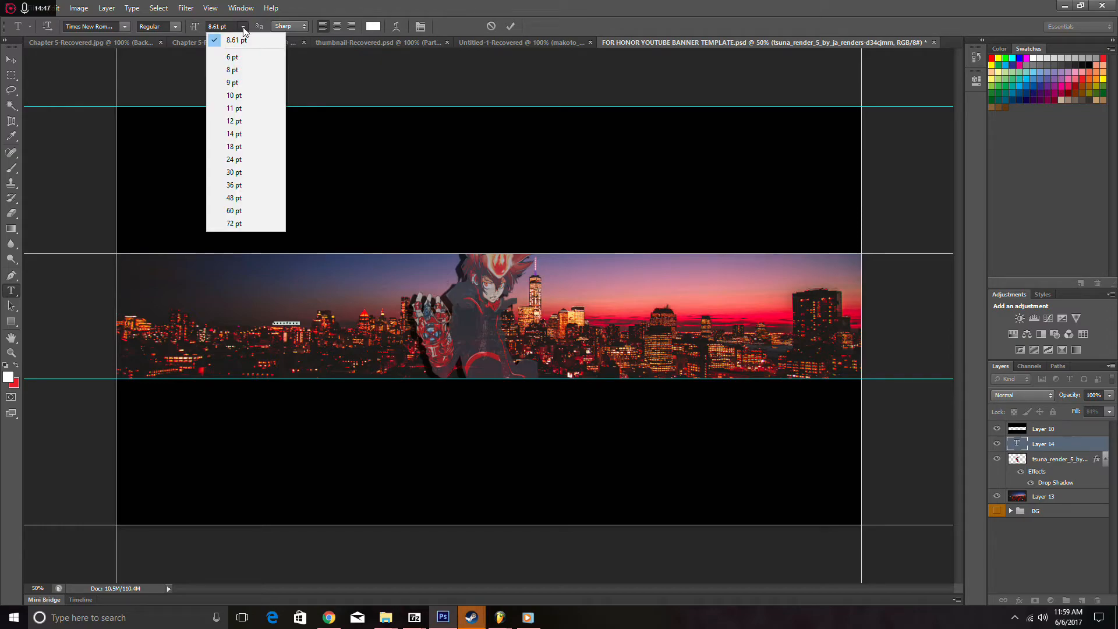
left_click(233, 224)
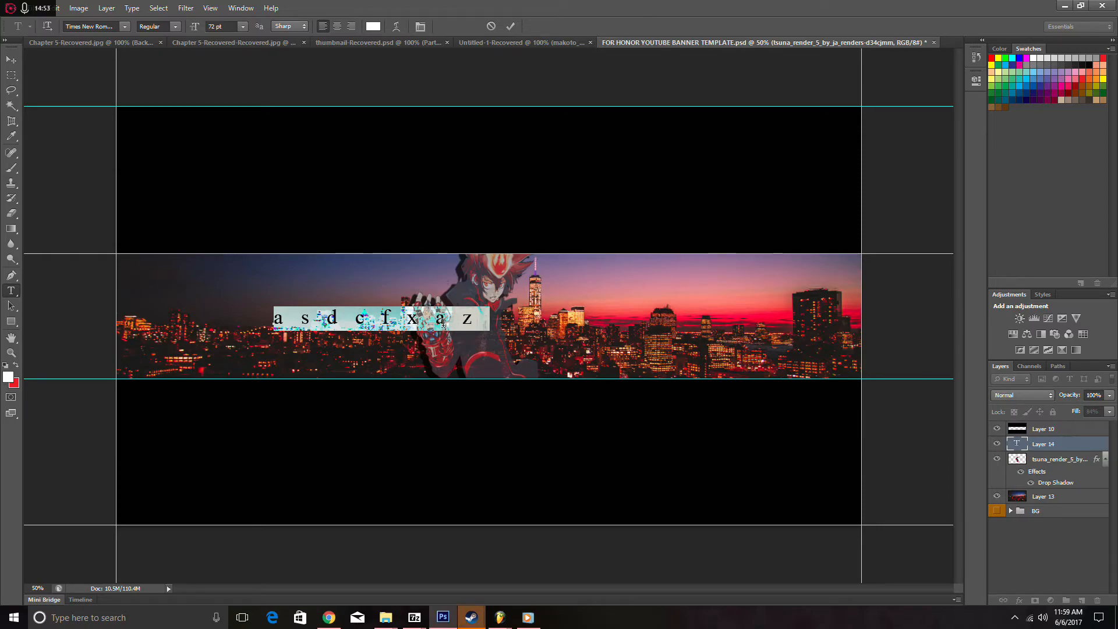
- Try the Cooper Std font and the Mesquite Std font with its Medium styles on the placeholder text
left_click(120, 29)
scroll(150, 195, "up", 2)
scroll(151, 195, "up", 15)
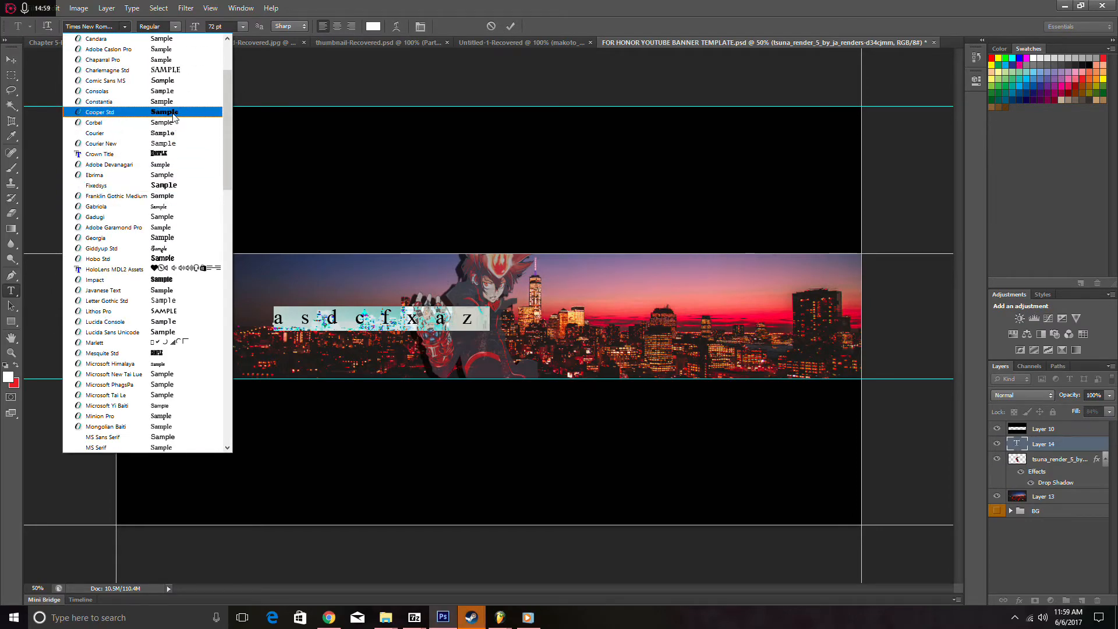
left_click(173, 112)
left_click(124, 27)
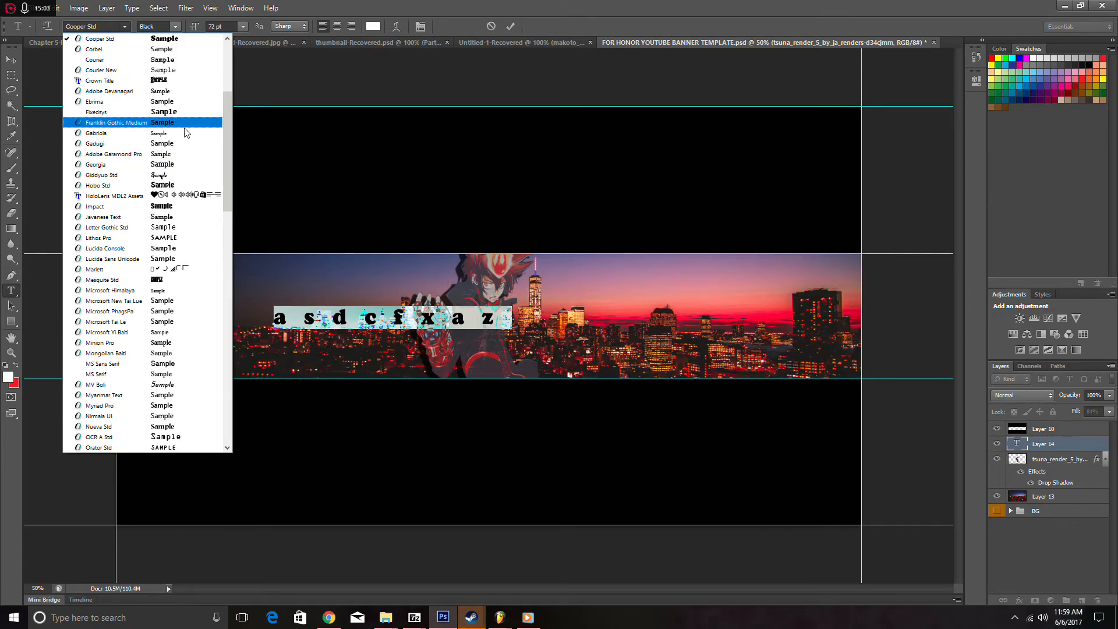
left_click(167, 280)
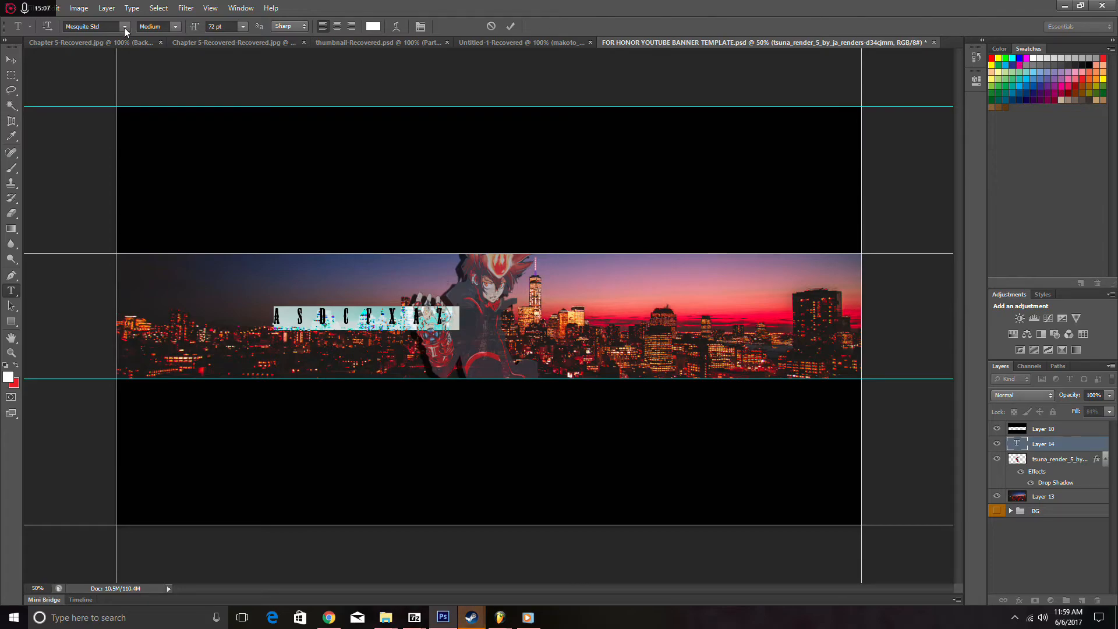
left_click(174, 26)
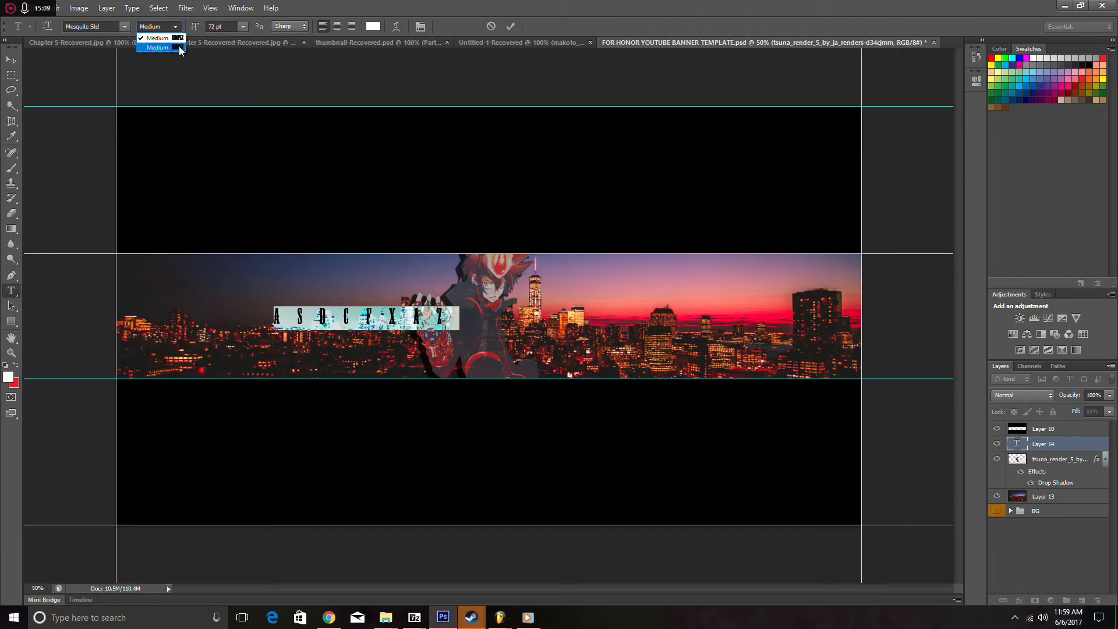
left_click(179, 46)
left_click(147, 27)
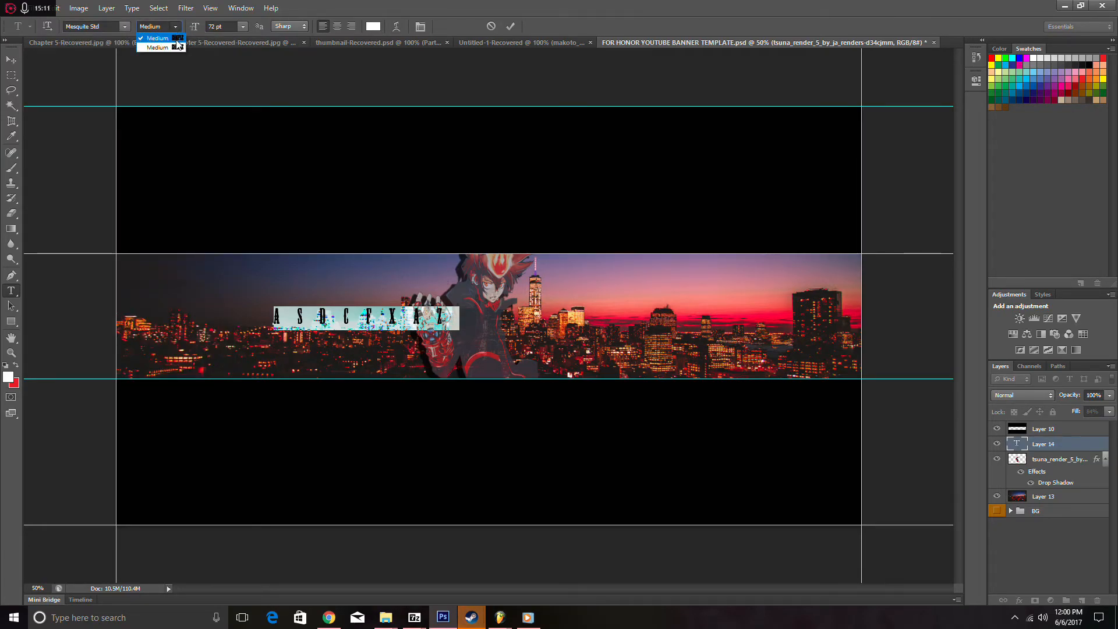
- Set the placeholder text's font size to 130 pt
left_click(235, 25)
double_click(212, 26)
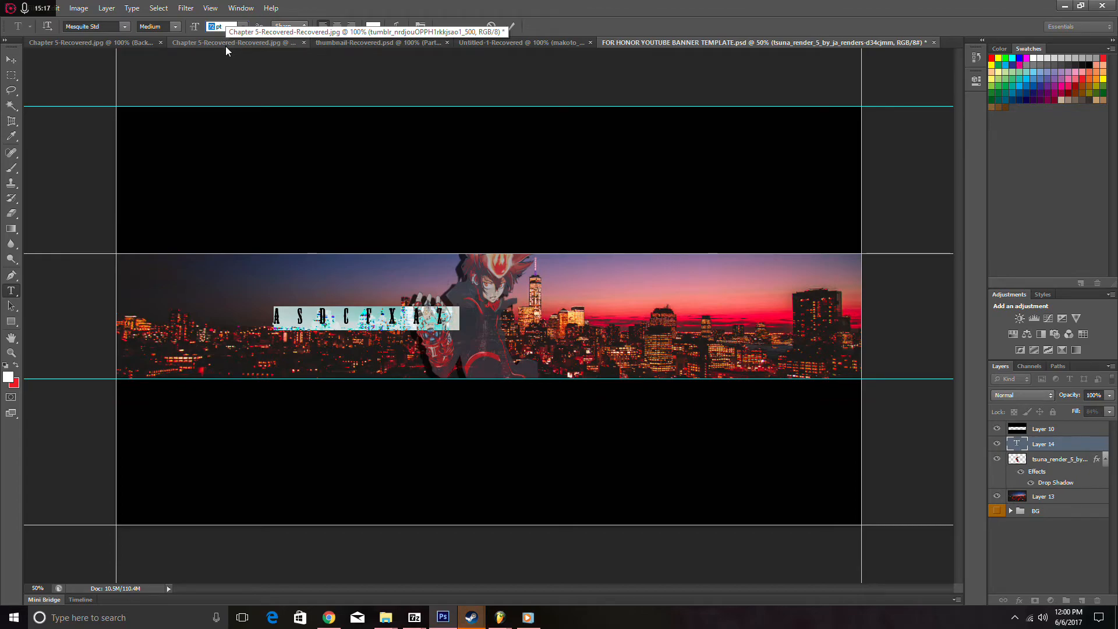
type("13")
key("Return")
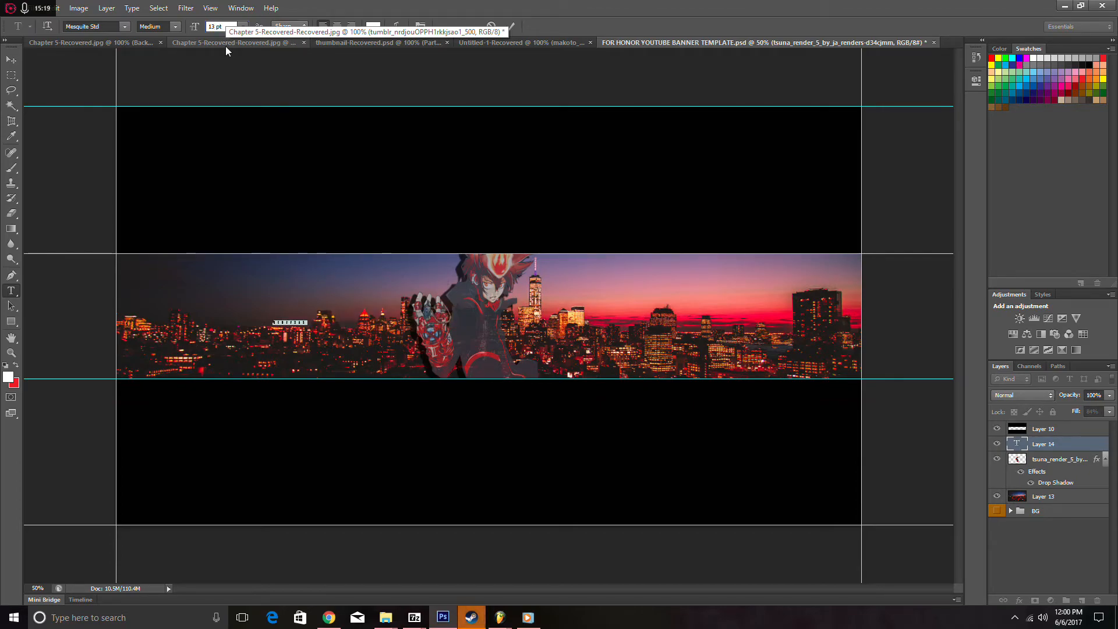
type("0")
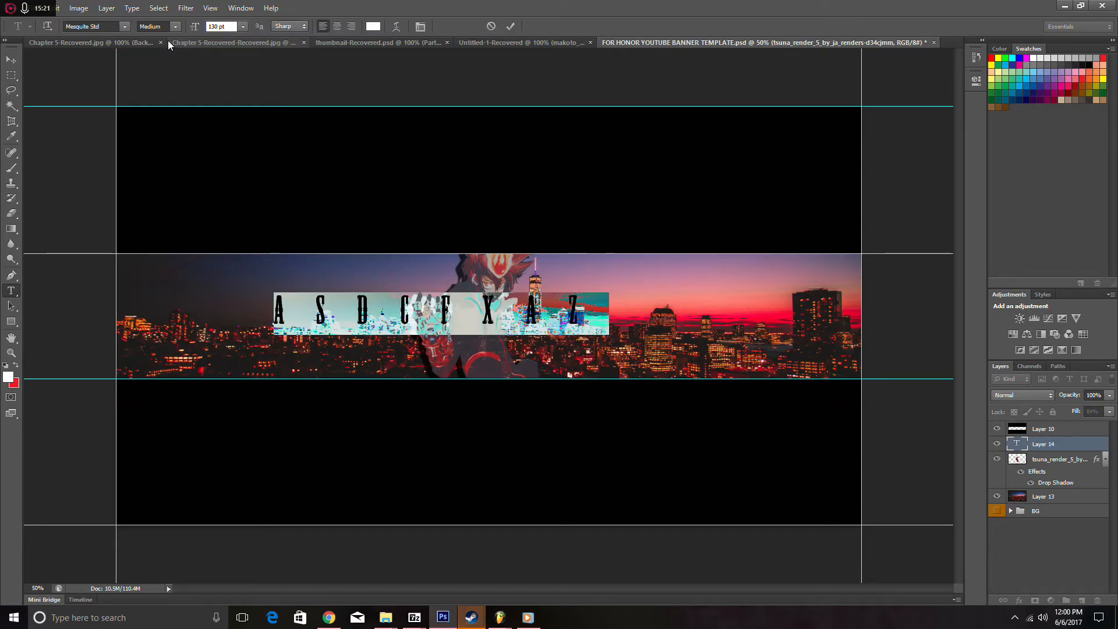
- Change the placeholder text's font to Streamster
left_click(125, 26)
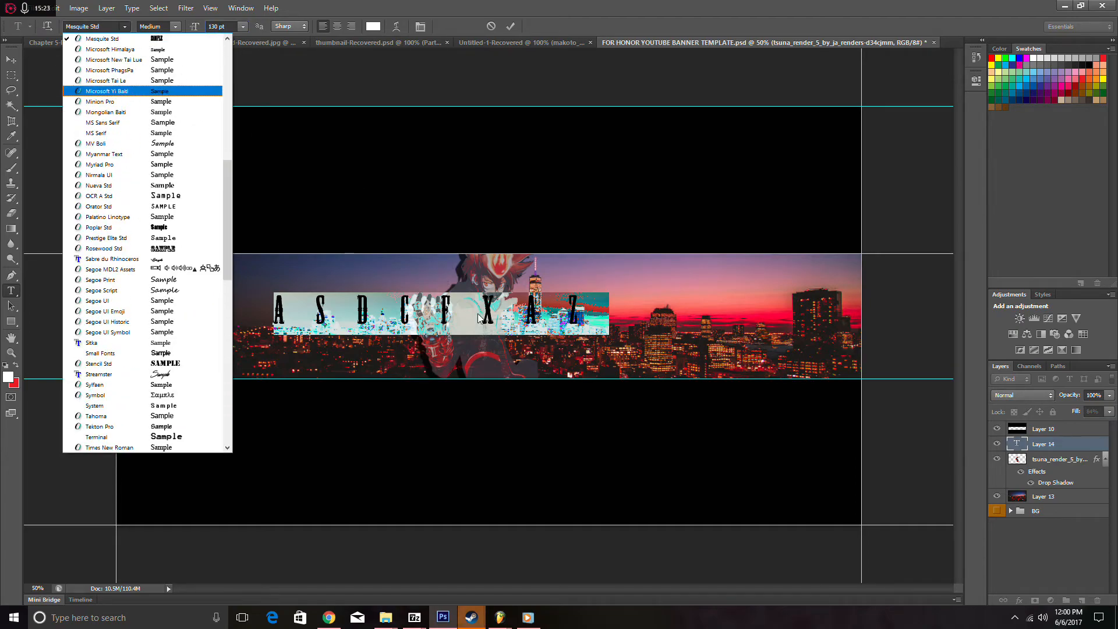
left_click(182, 376)
left_click(319, 315)
right_click(321, 318)
left_click(340, 323)
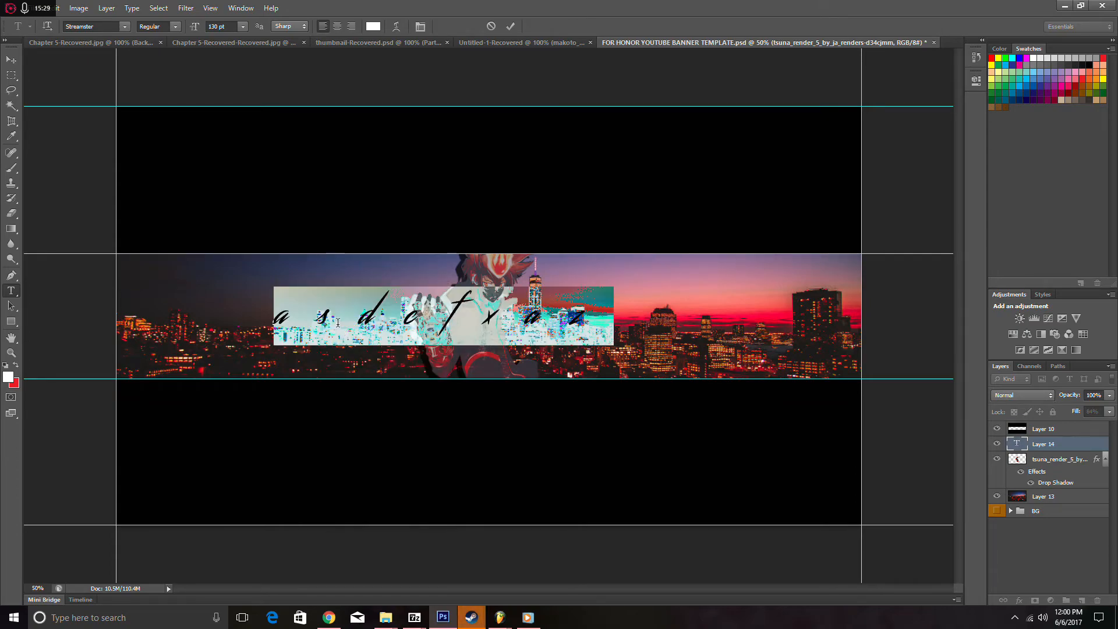
- Replace the placeholder text with "RebornBeatz" and move it down to the lower part of the skyline strip
key("BackSpace")
key("BackSpace")
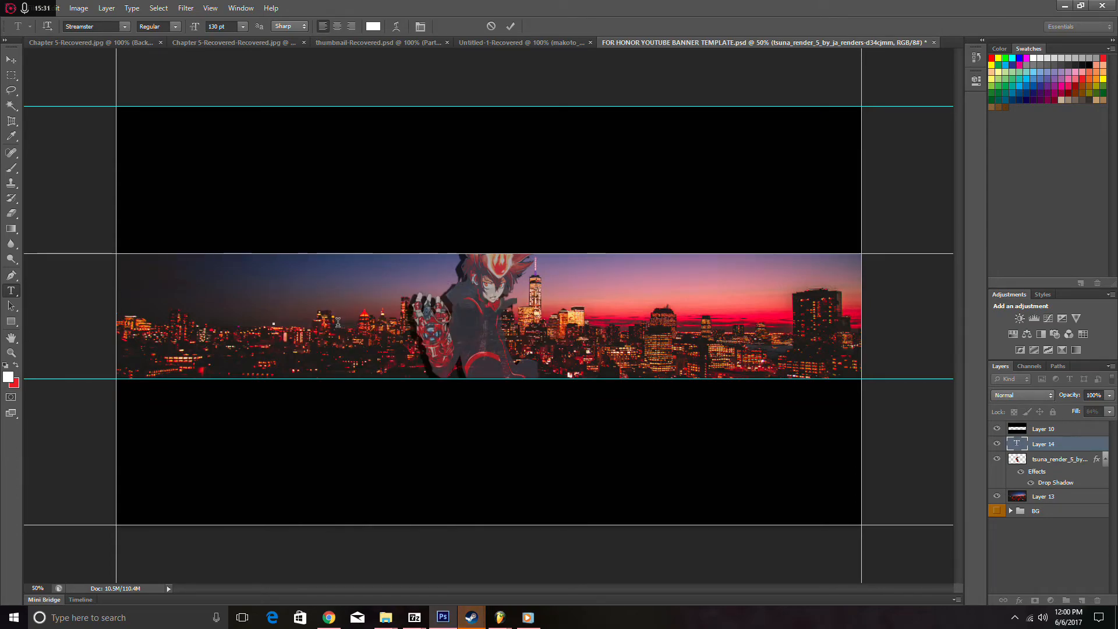
type("Re")
key("BackSpace")
key("BackSpace")
type("E")
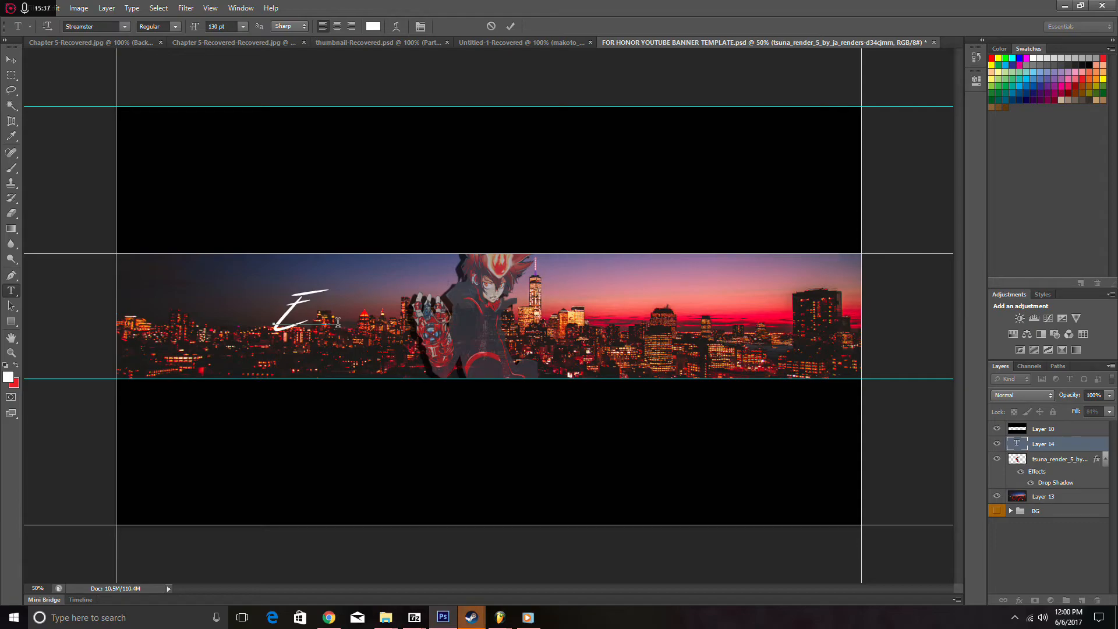
key("BackSpace")
type("R")
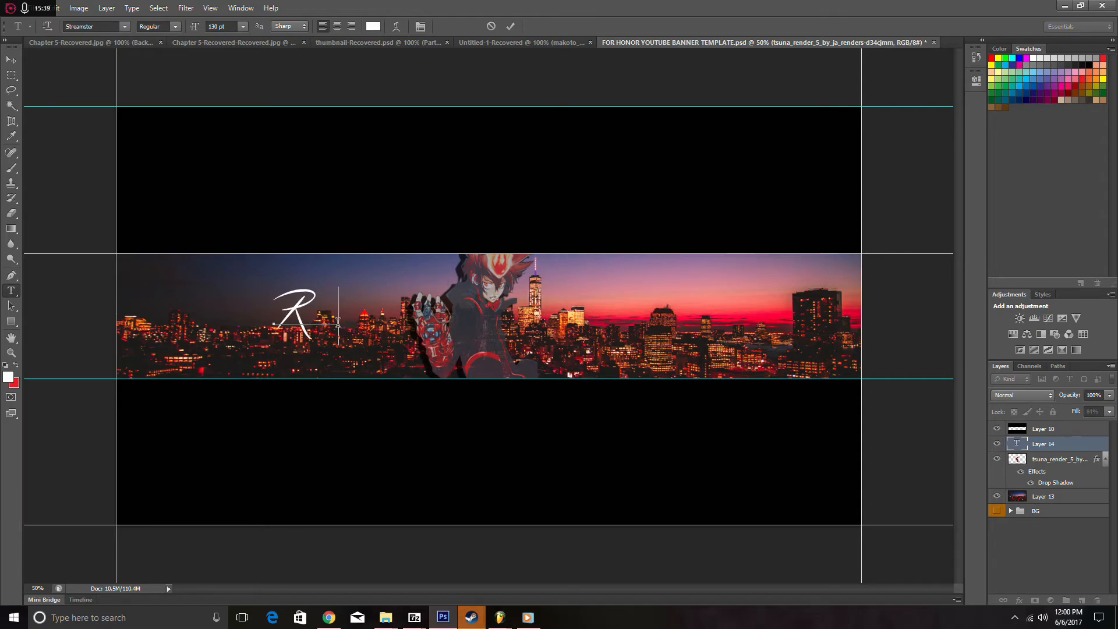
type("ew")
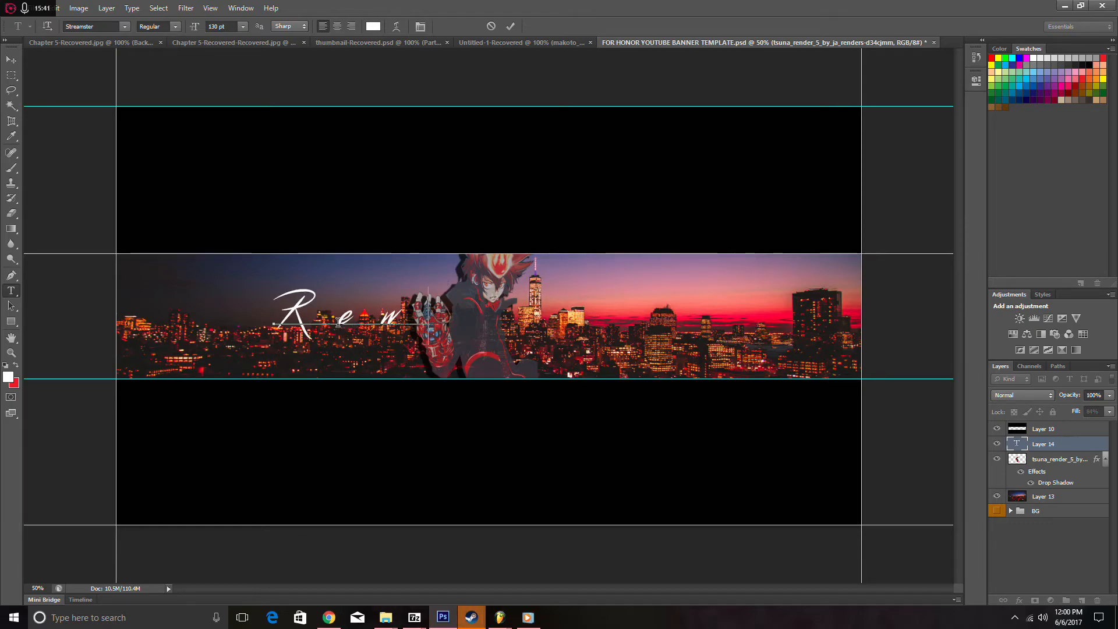
type("wn")
key("BackSpace")
key("BackSpace")
key("BackSpace")
key("BackSpace")
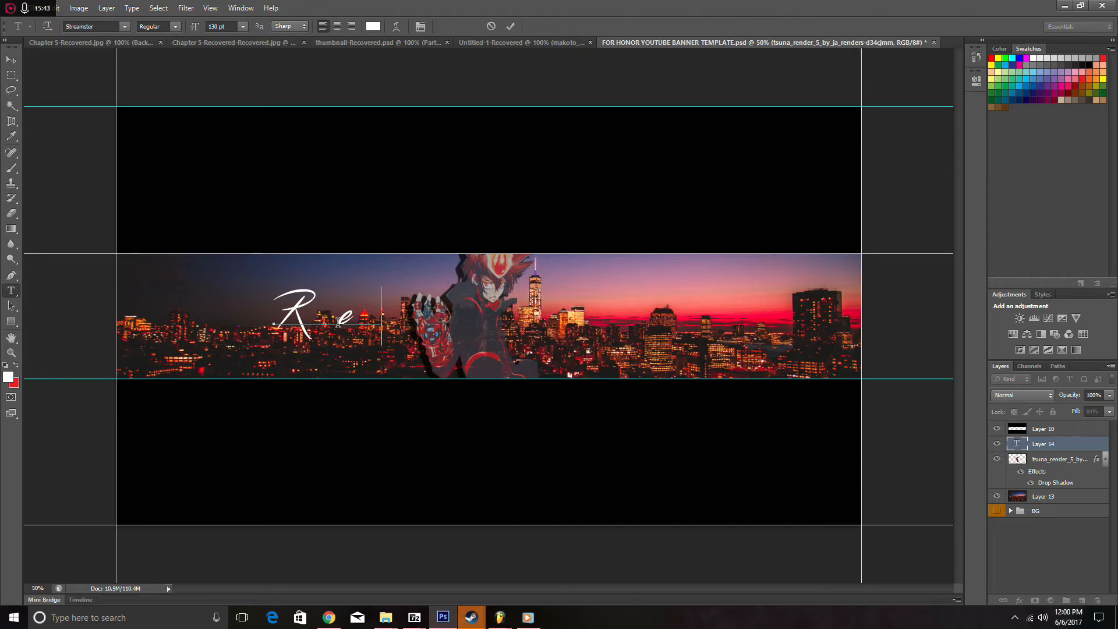
type("ebor")
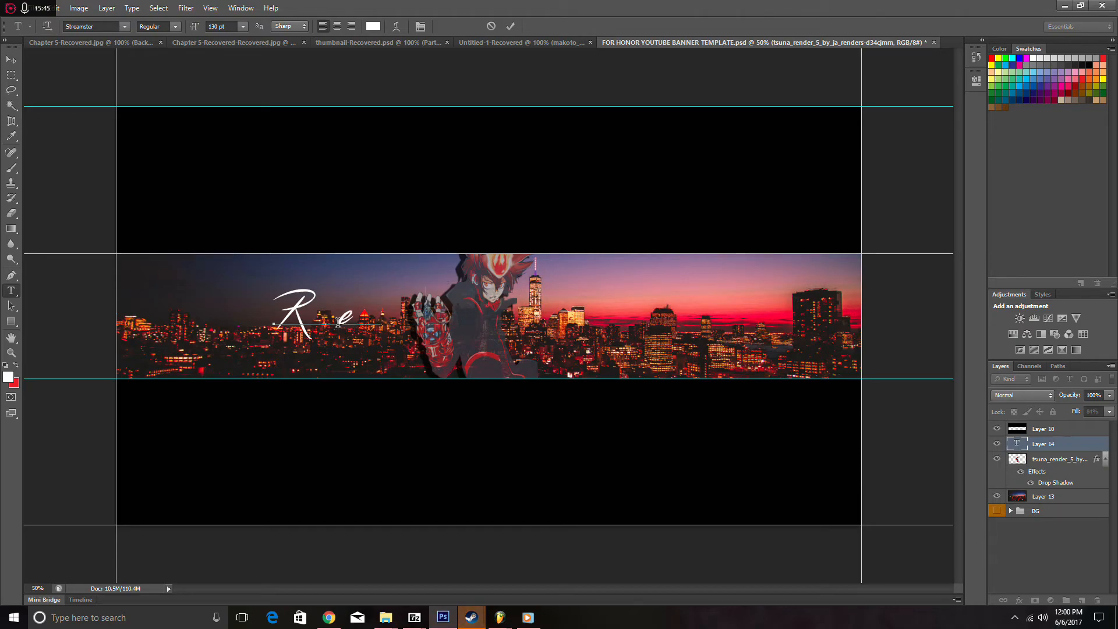
type("n B")
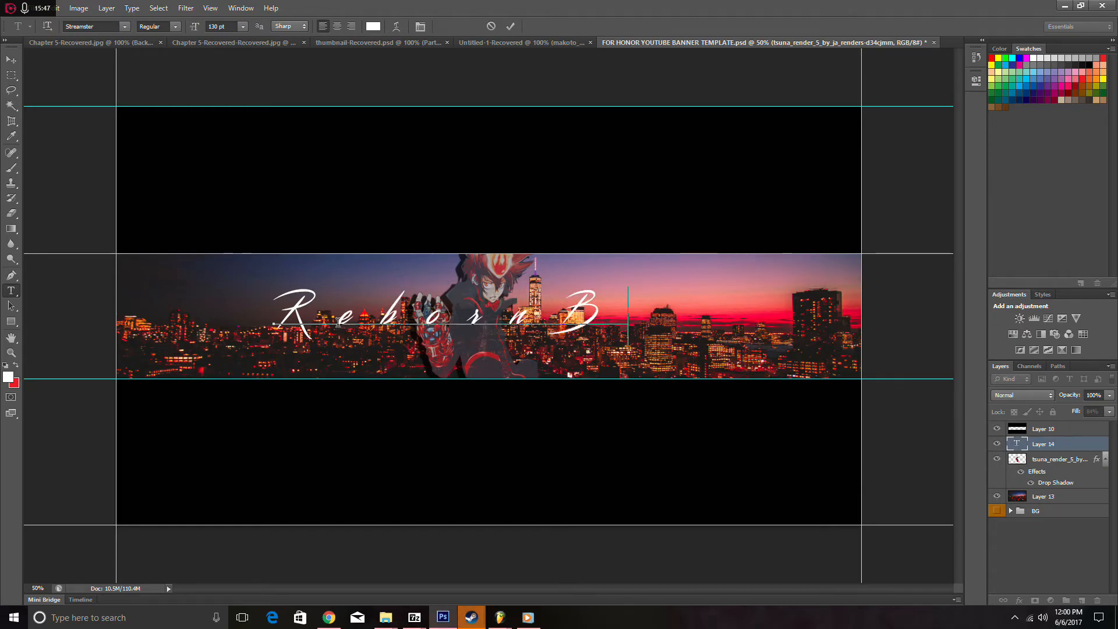
type("eatz")
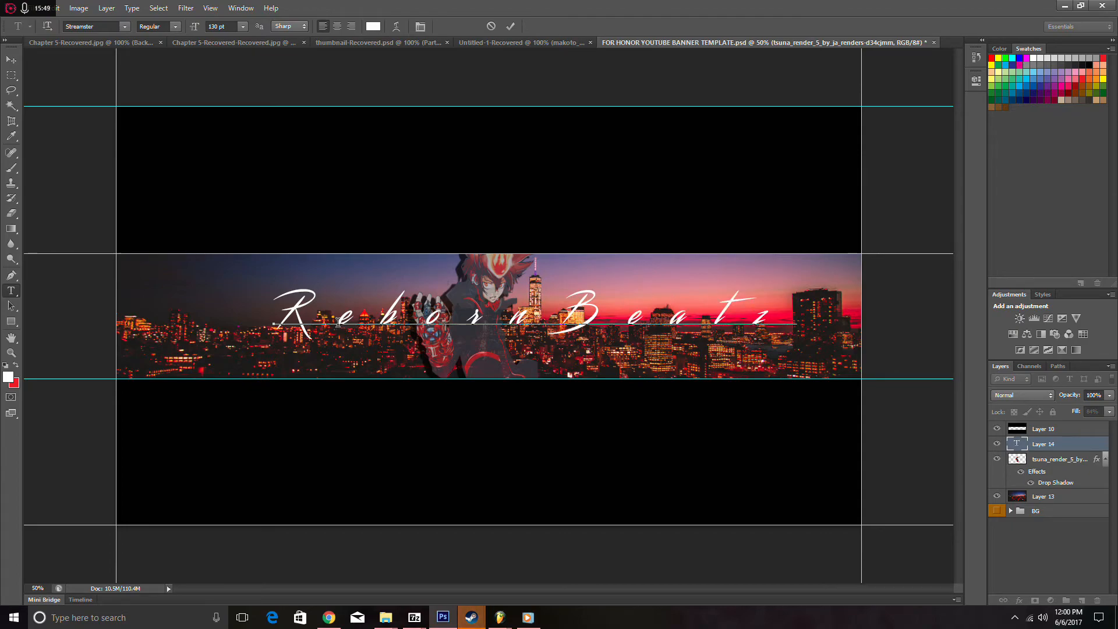
left_click(18, 62)
left_click_drag(658, 330, 627, 366)
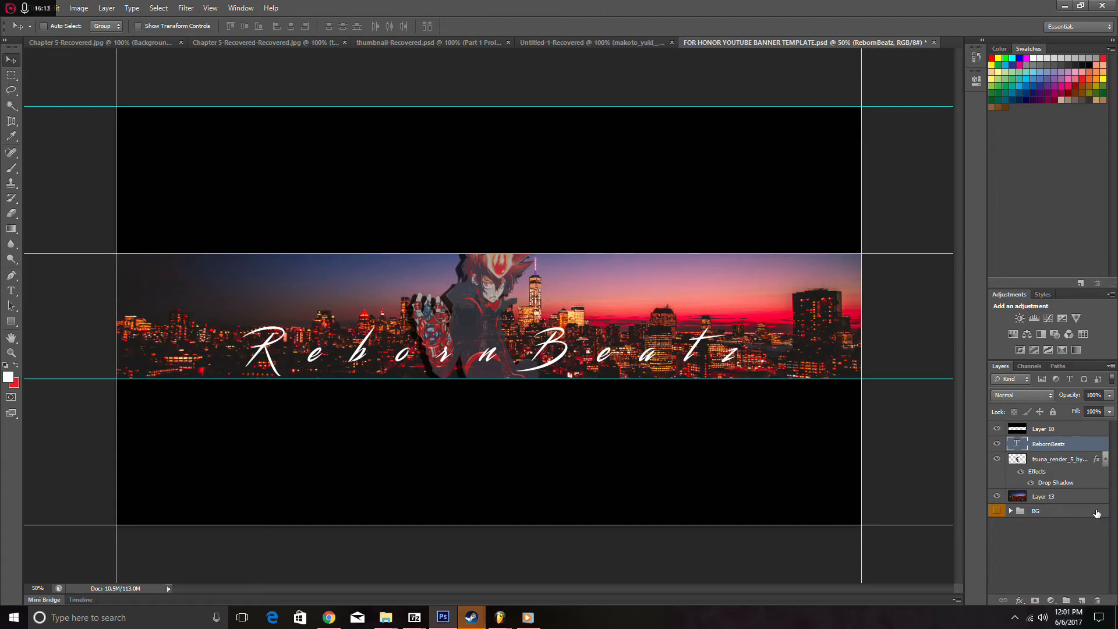
- Merge all visible banner layers into a single layer, leaving out the hidden BG group
right_click(1042, 495)
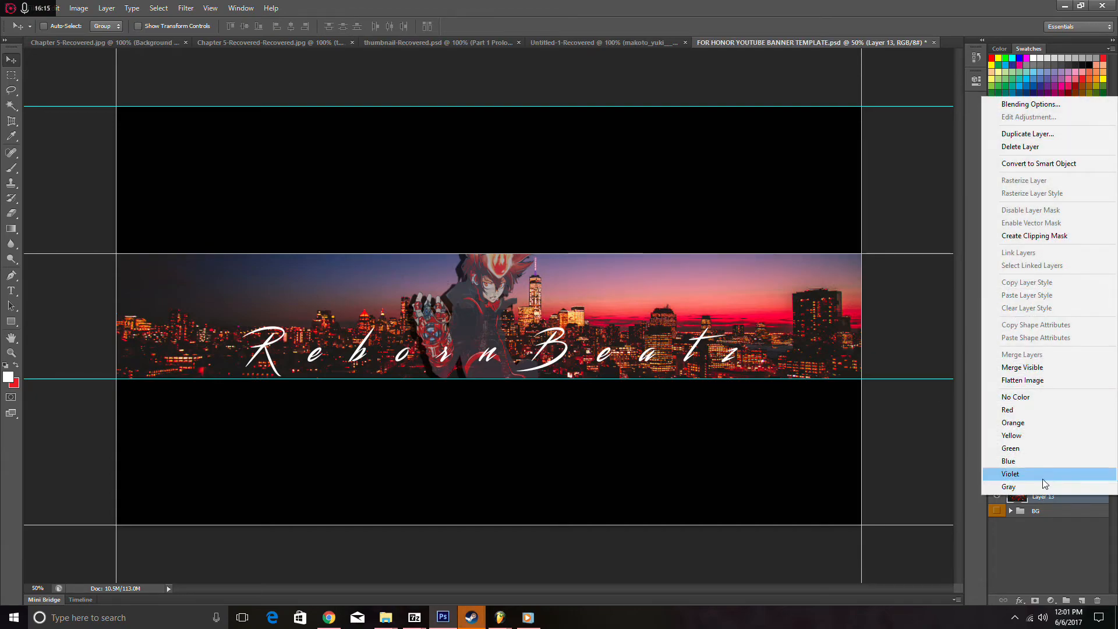
left_click(952, 436)
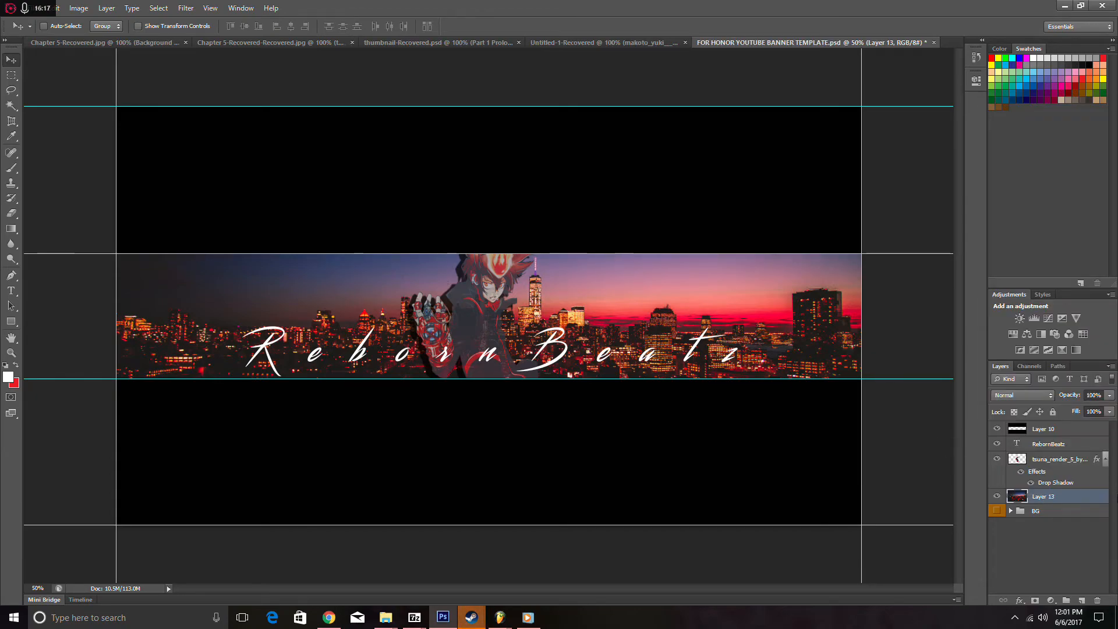
right_click(1082, 501)
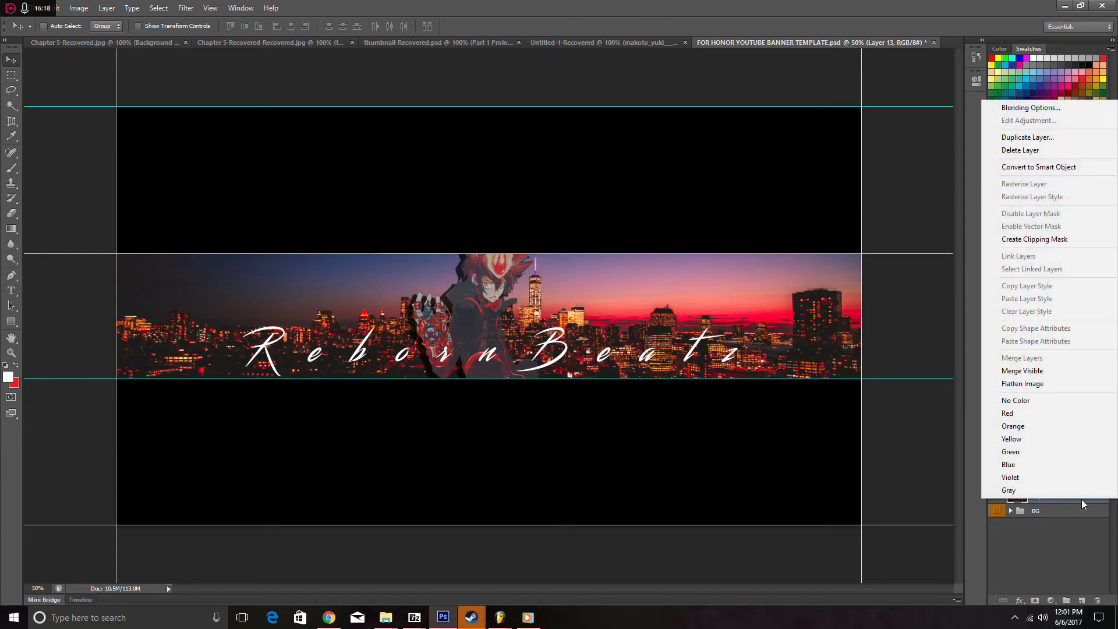
left_click(1070, 369)
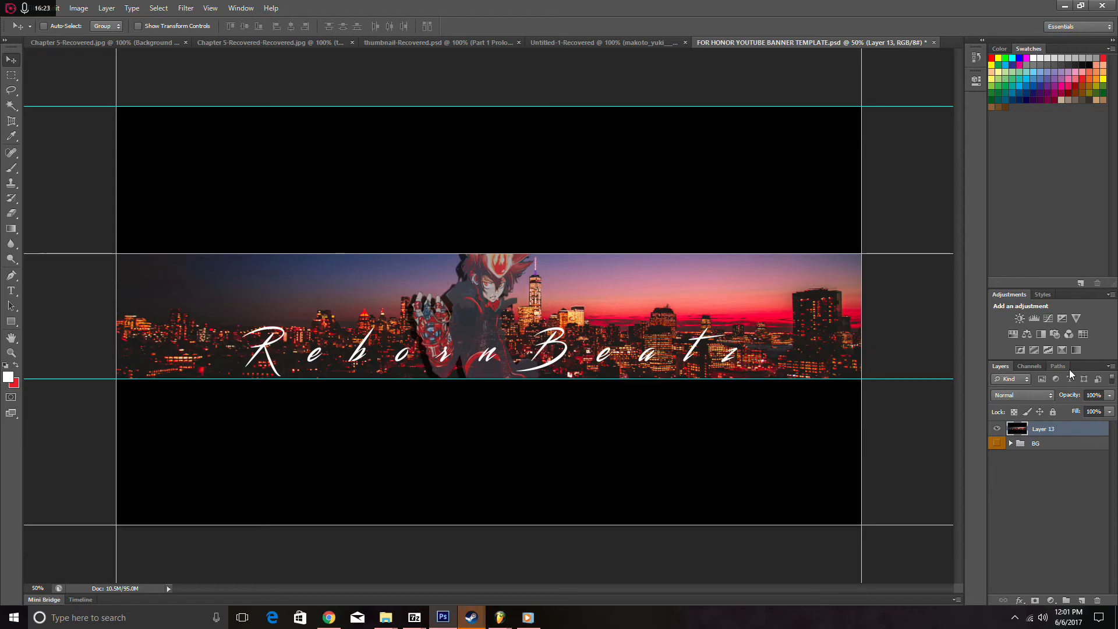
- Duplicate the merged banner layer, undoing the extra second copy
key("ctrl+j")
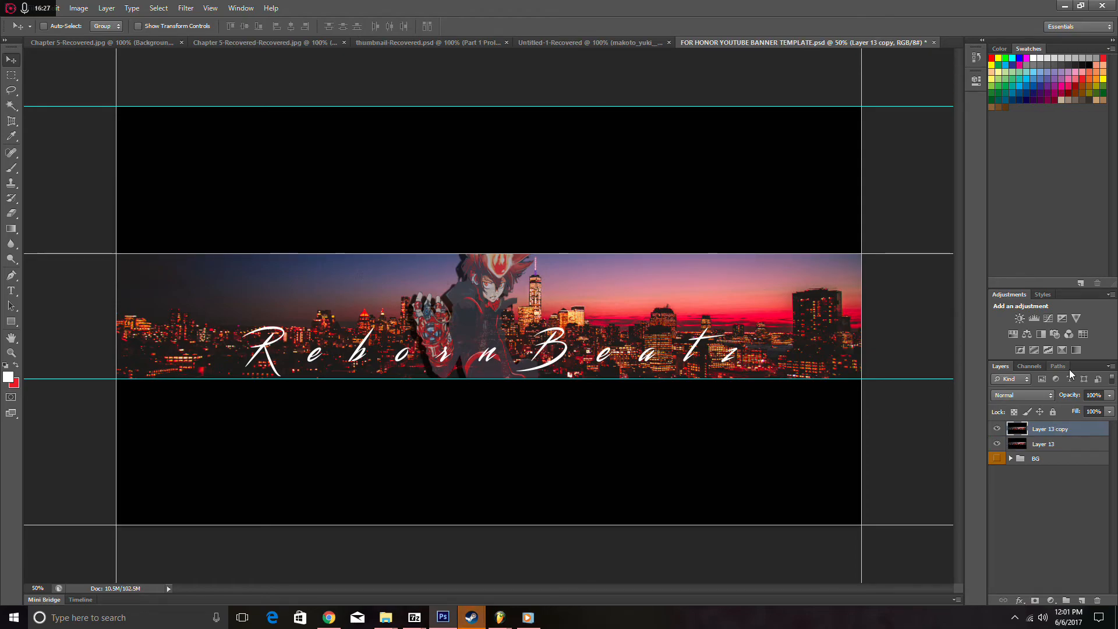
key("ctrl+j")
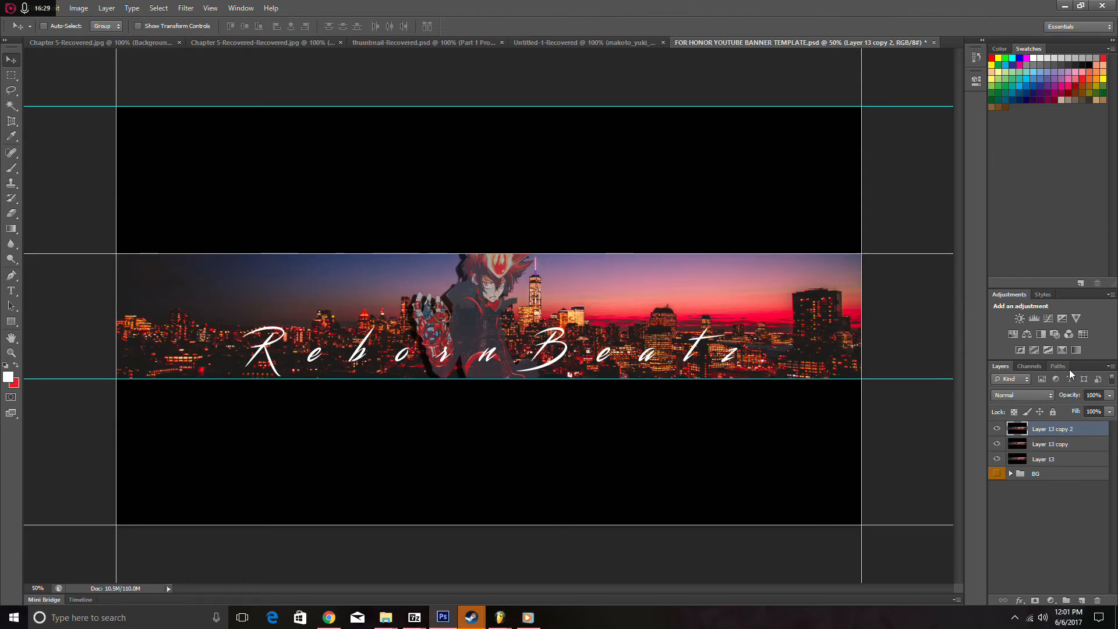
key("ctrl+z")
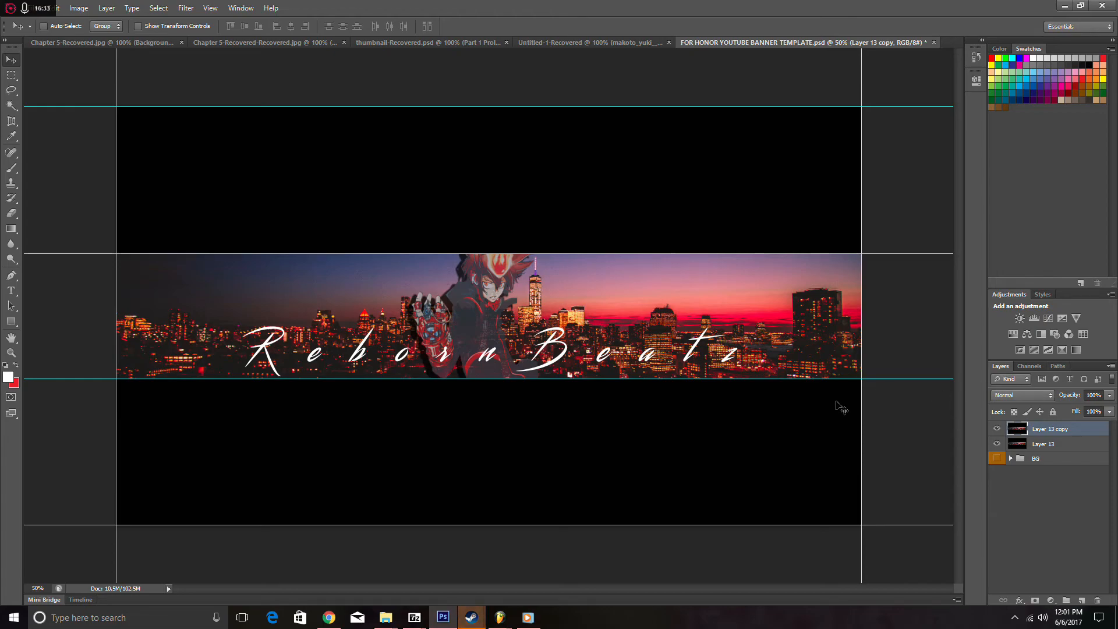
- Apply a Gaussian Blur with a 27.8-pixel radius to the merged layer's copy and set its blend mode to Overlay
left_click(179, 11)
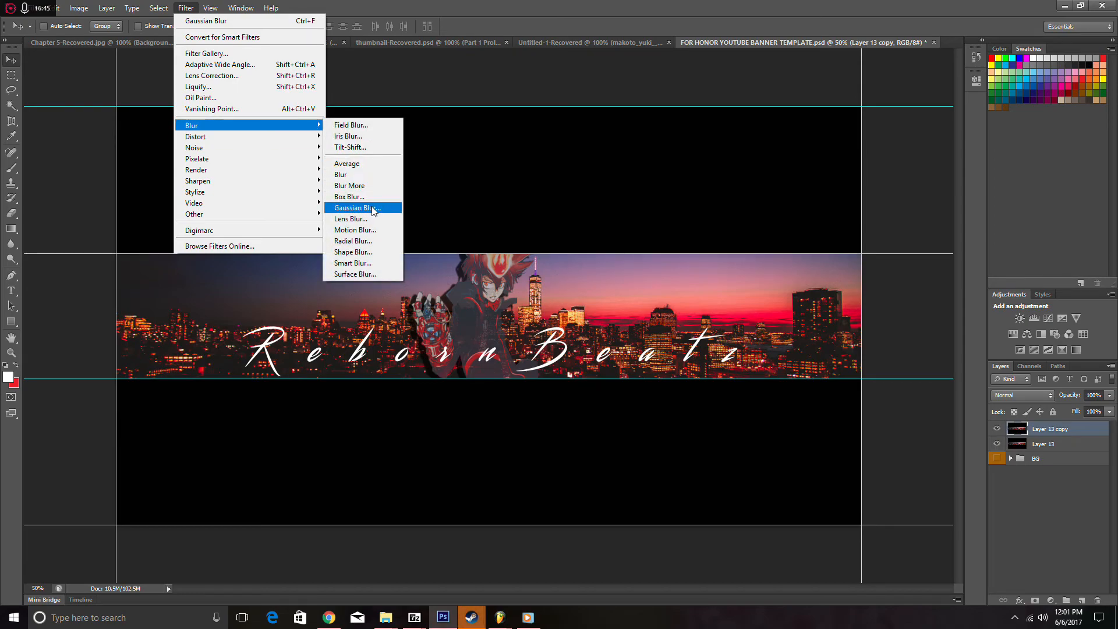
left_click(373, 211)
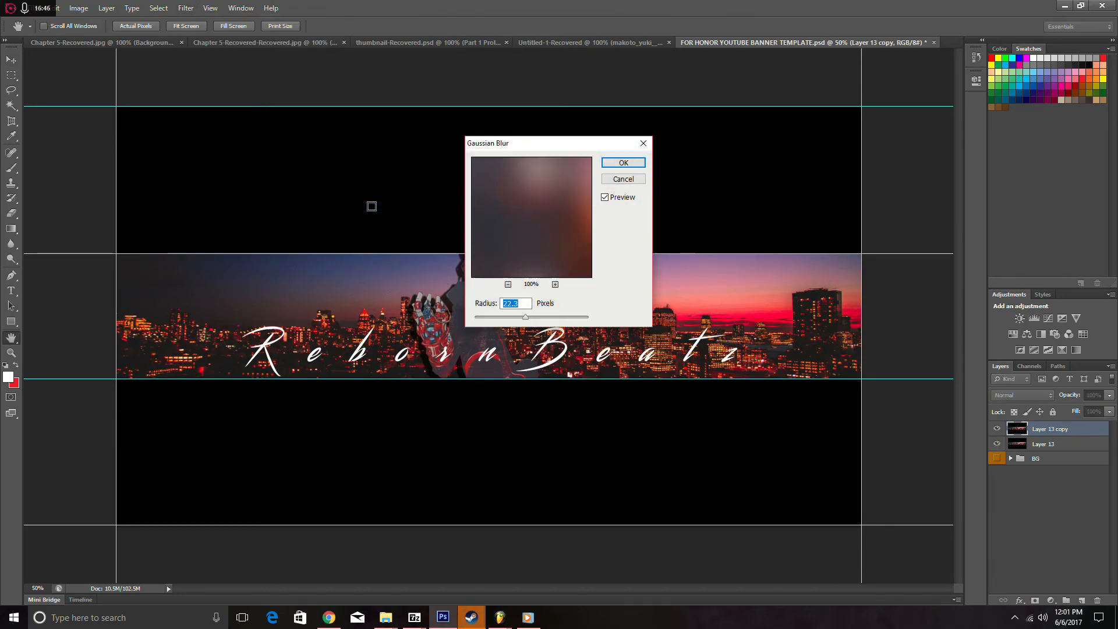
left_click(509, 318)
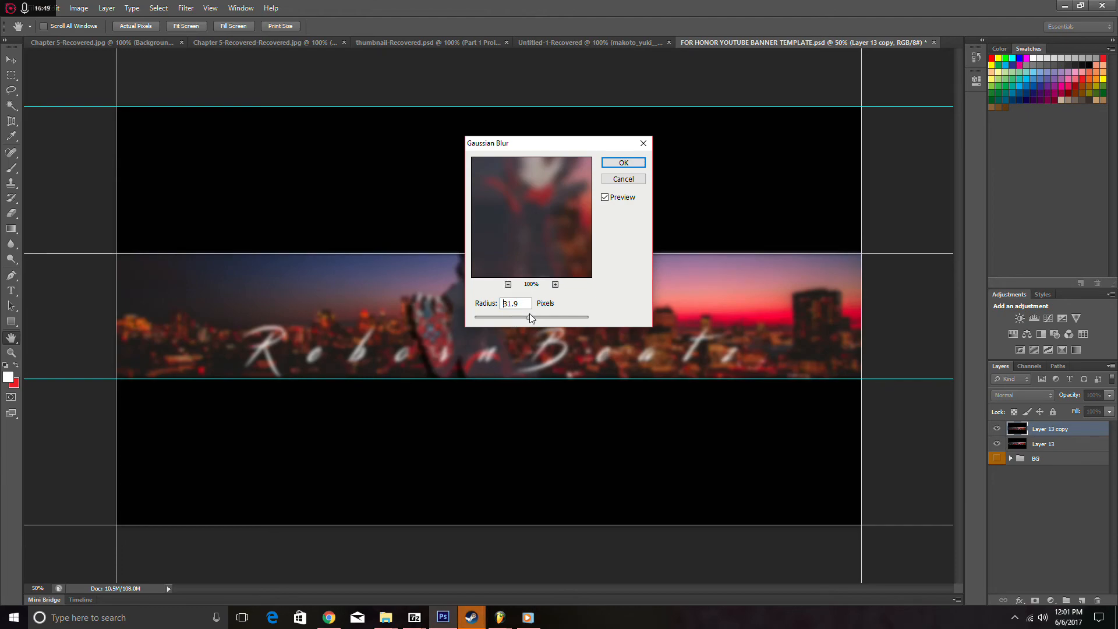
left_click_drag(529, 314, 528, 314)
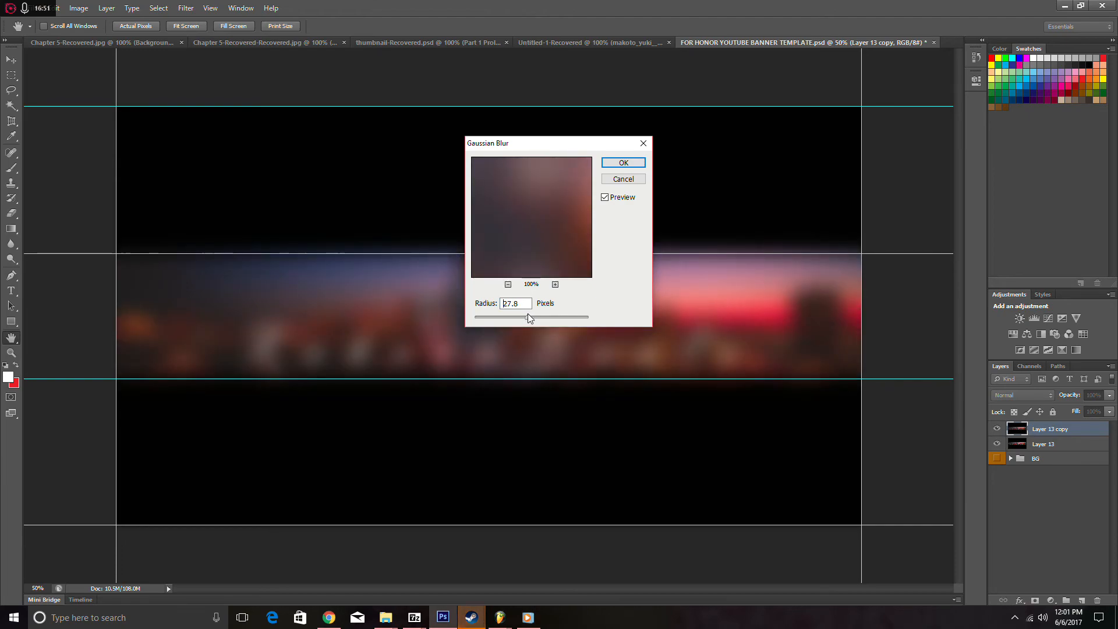
left_click(623, 163)
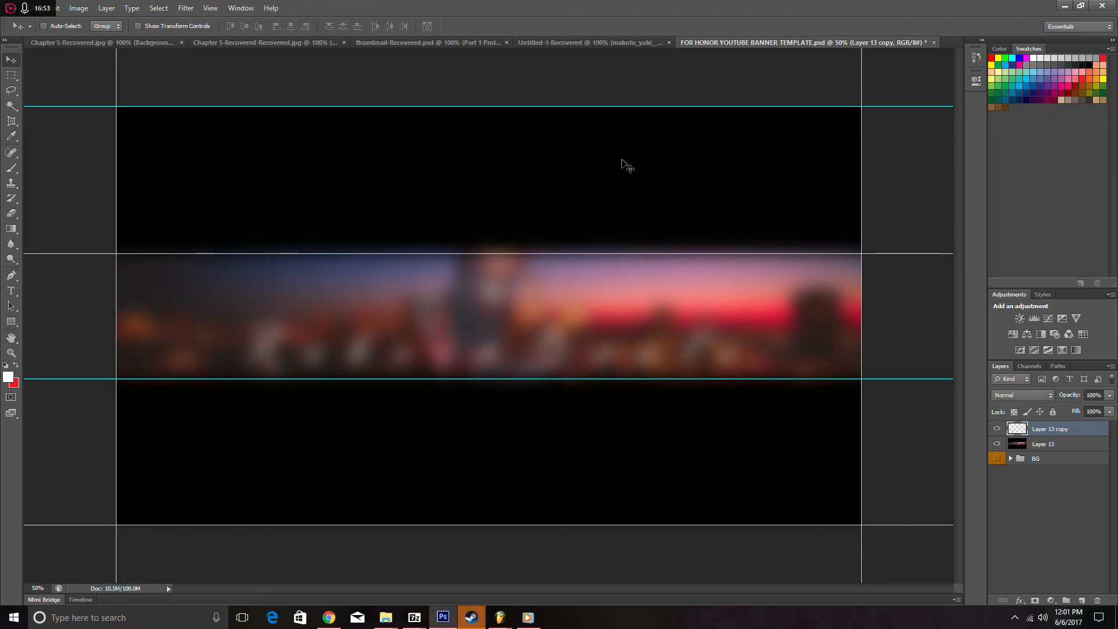
left_click(1004, 395)
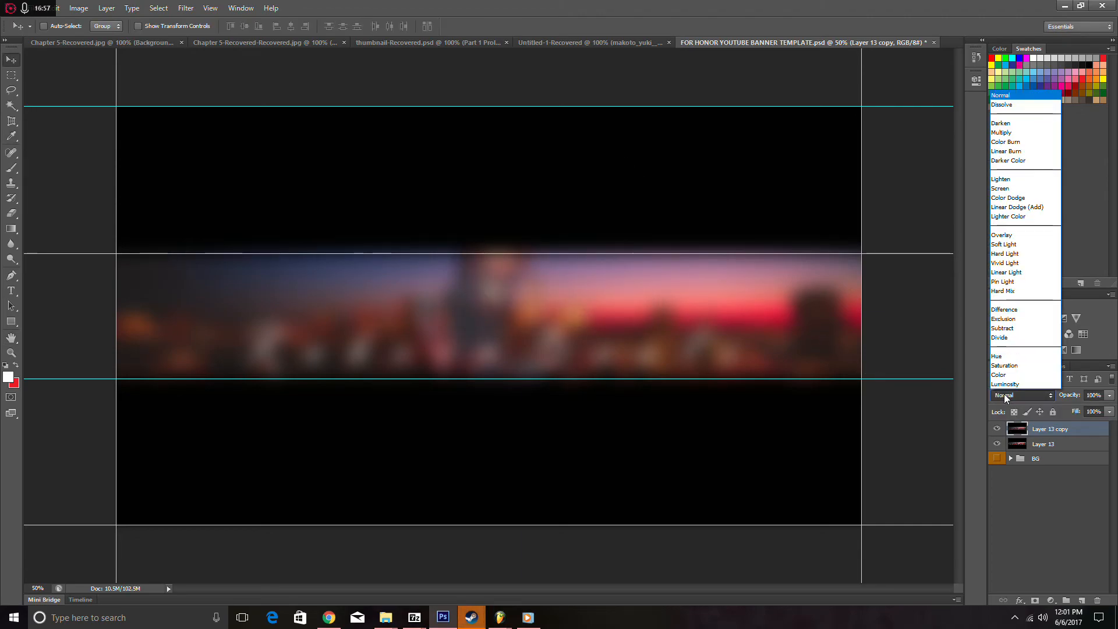
left_click(1004, 236)
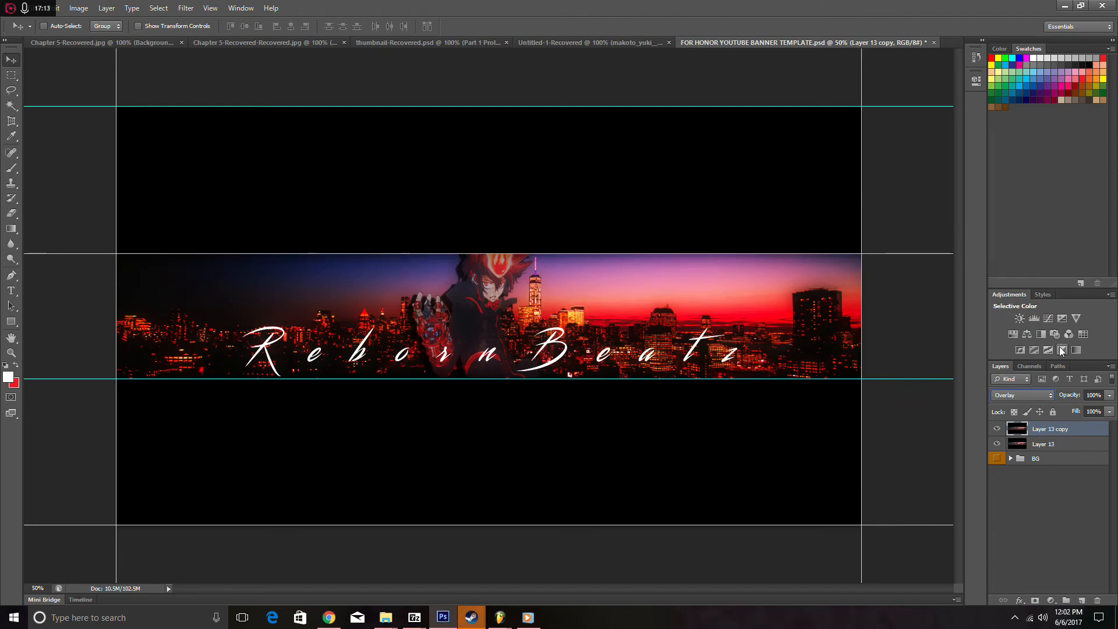
- Add a Brightness/Contrast adjustment layer above the blurred copy with the contrast set to 100
left_click(1021, 318)
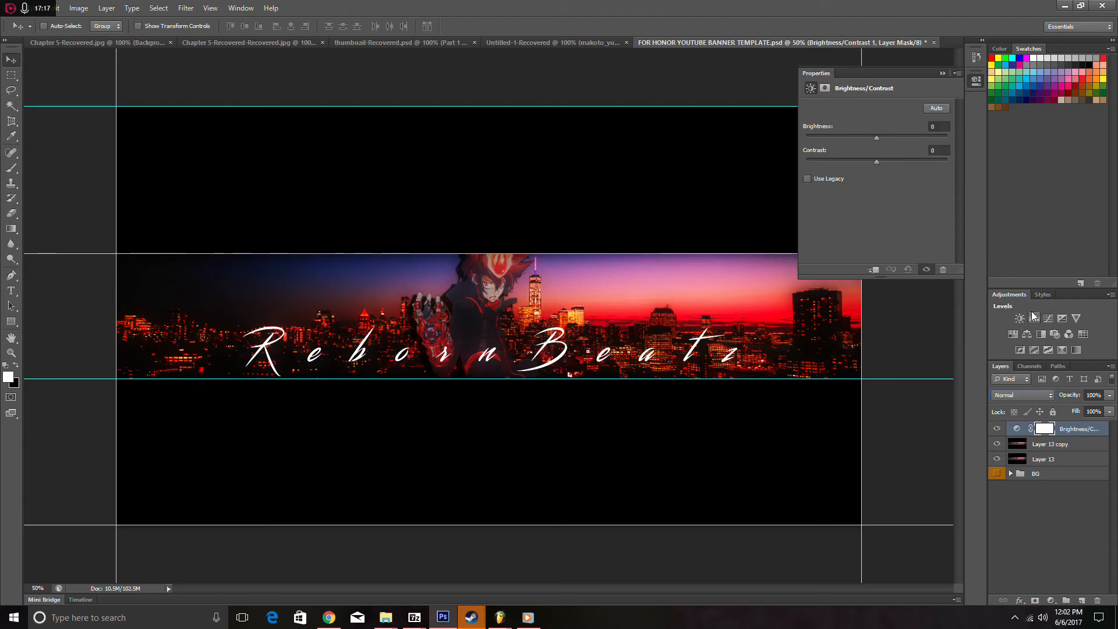
left_click_drag(877, 162, 945, 161)
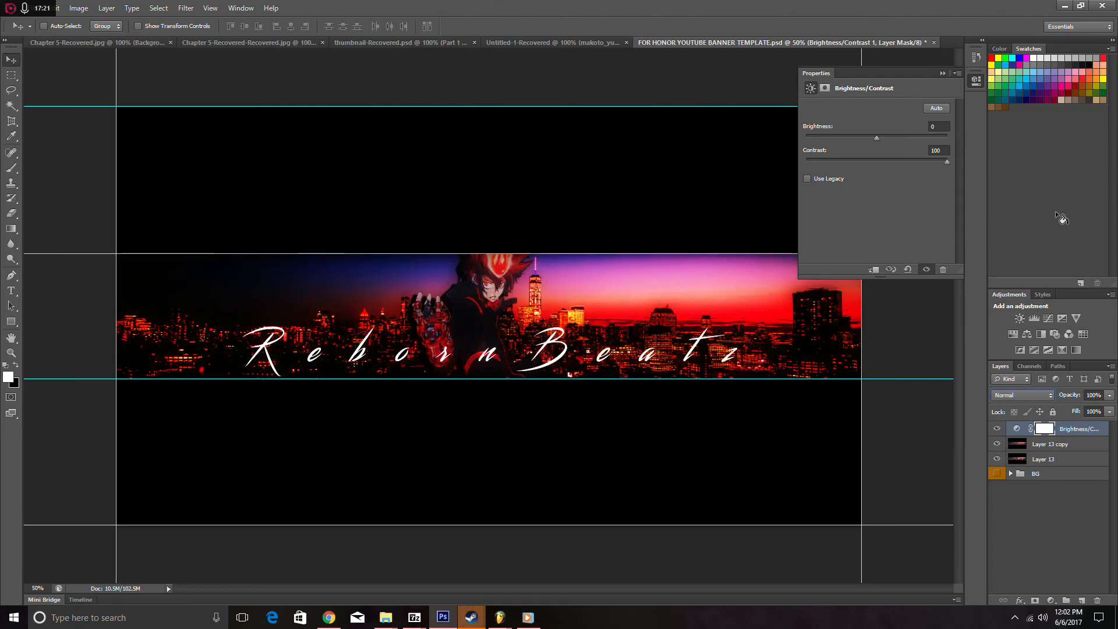
left_click(944, 73)
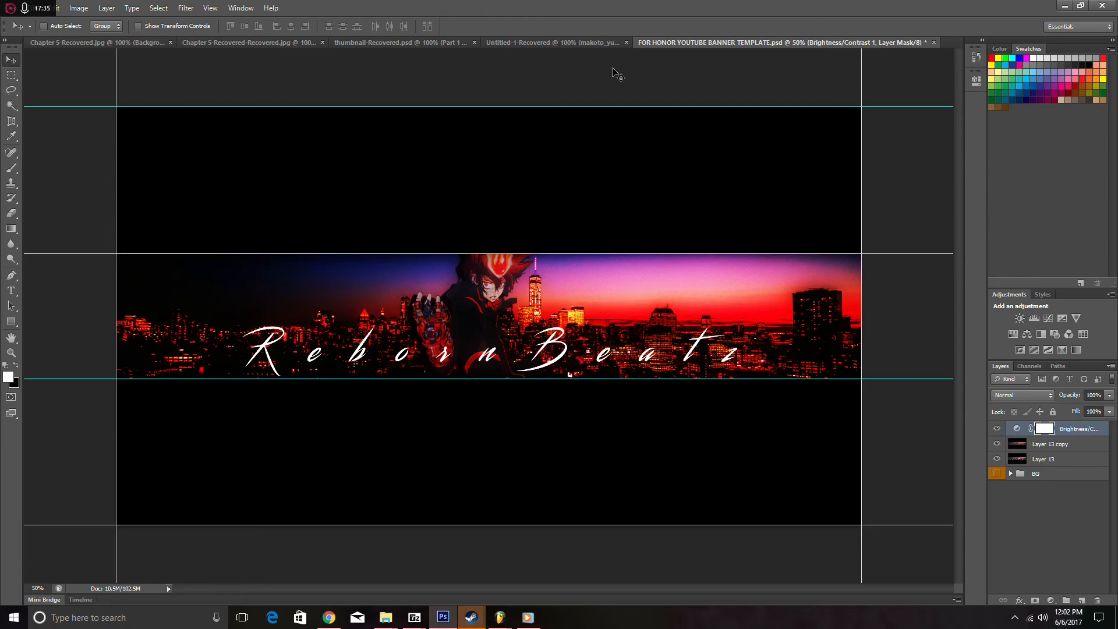
left_click(56, 12)
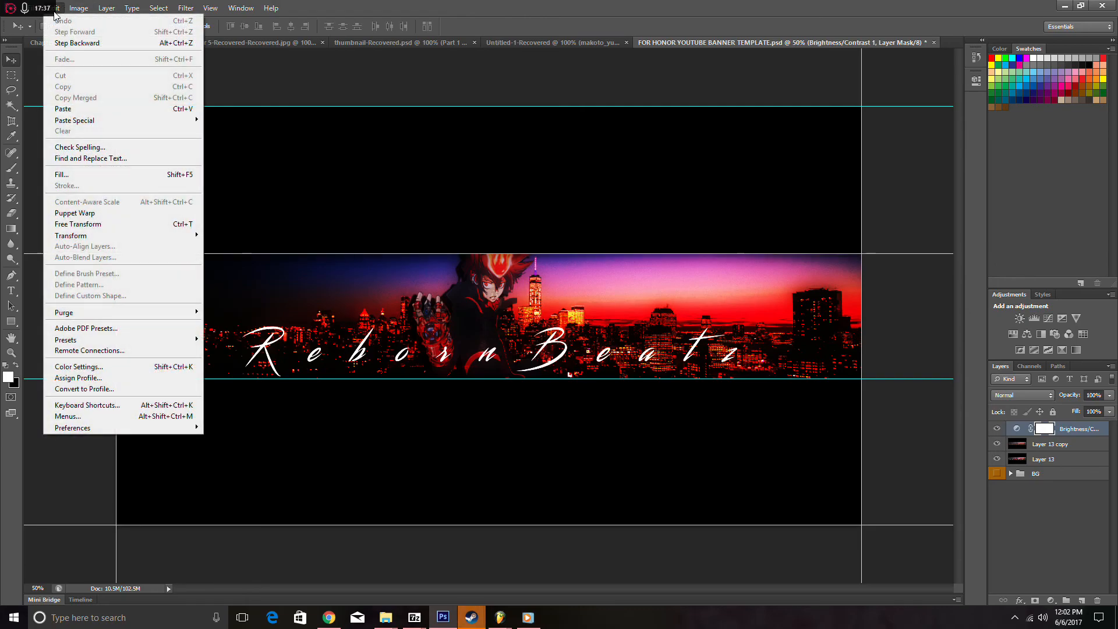
mouse_move(34, 9)
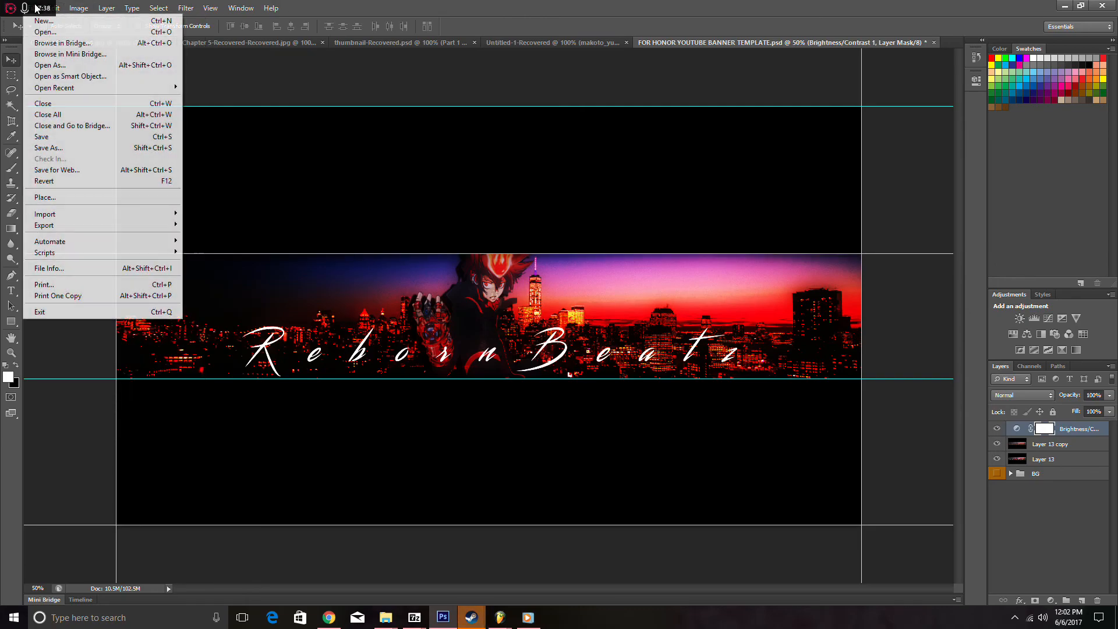
left_click(36, 148)
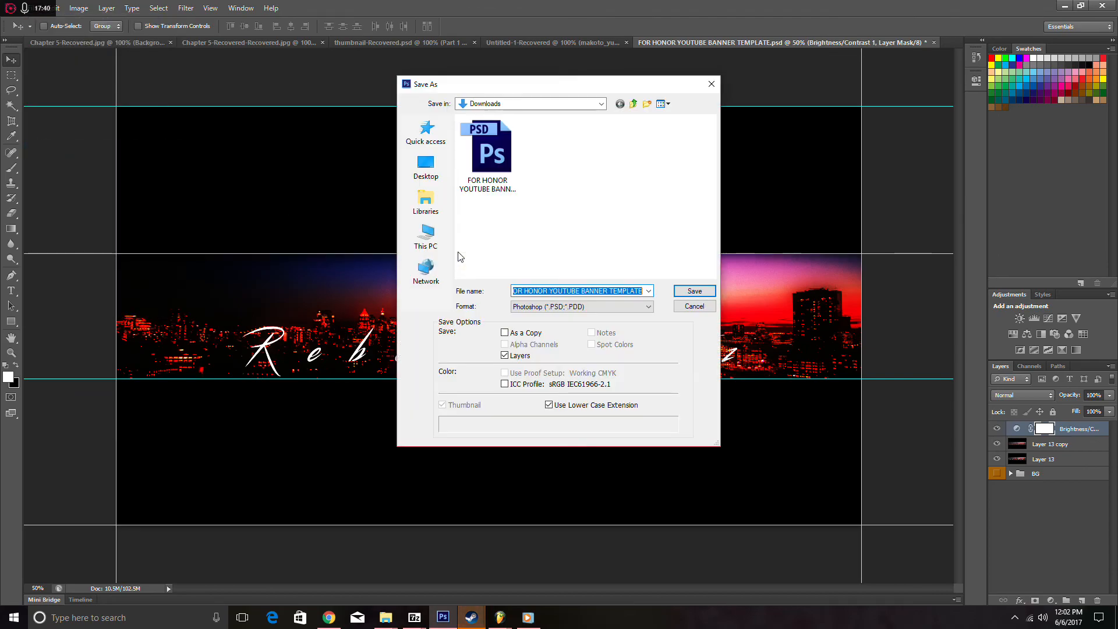
left_click(574, 306)
left_click(580, 379)
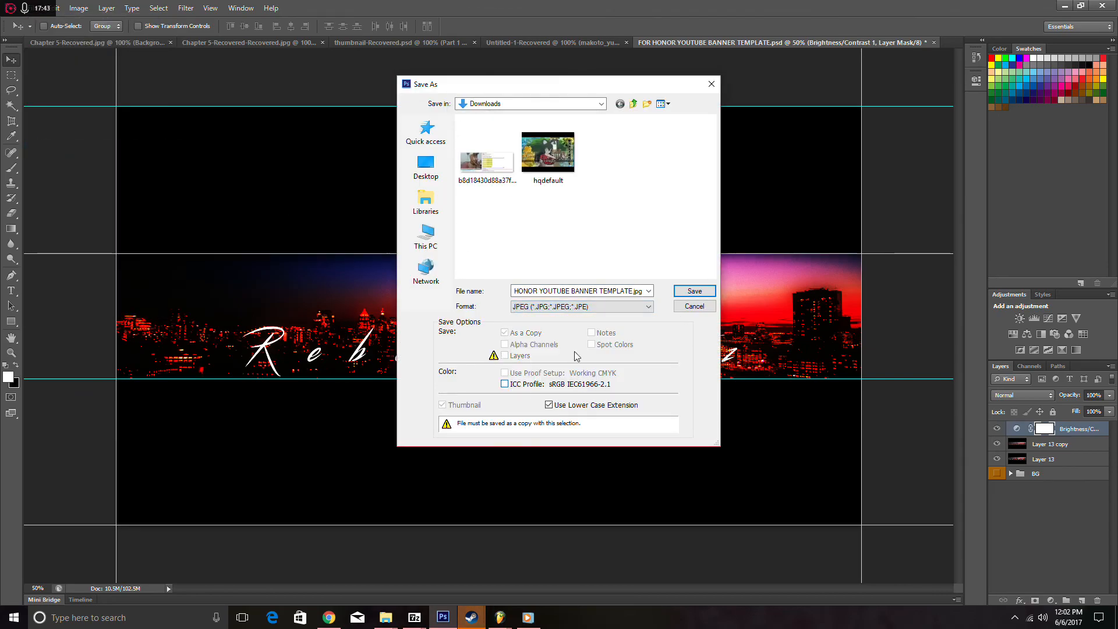
left_click(712, 84)
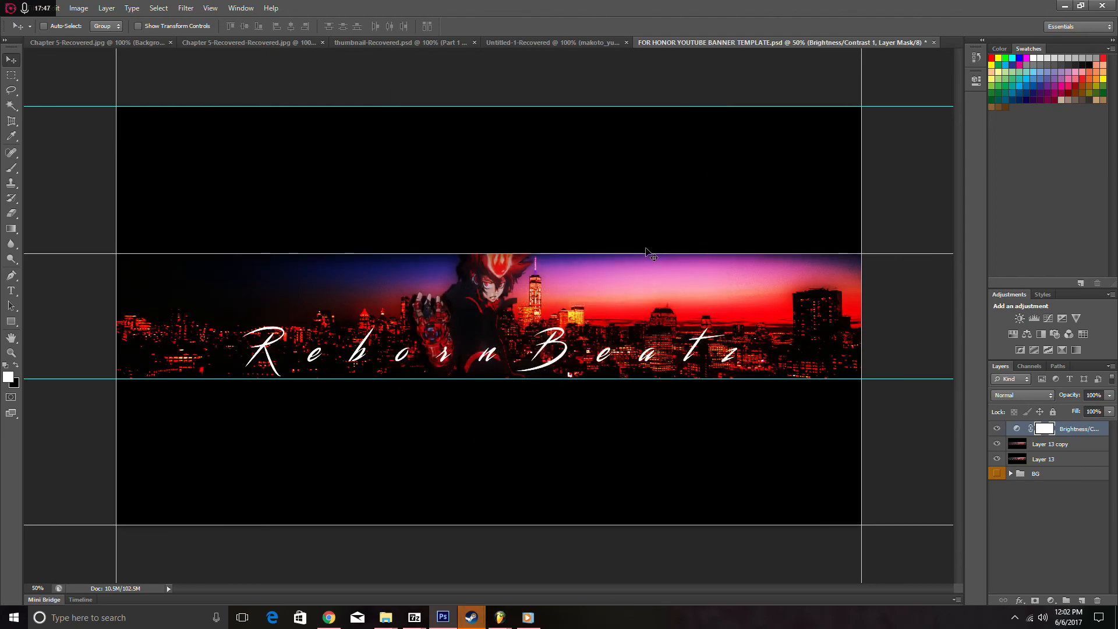